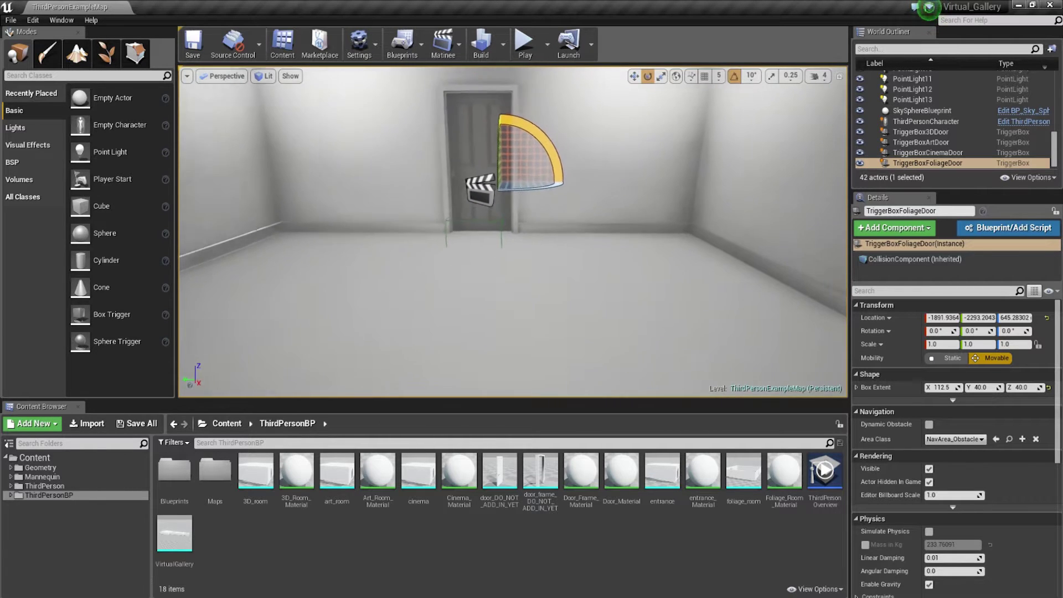
Play-test the level, walking through the gallery rooms to check that each door opens, and stop at the roofless foliage room
{"action": "key", "text": "w"}
{"action": "key", "text": "d"}
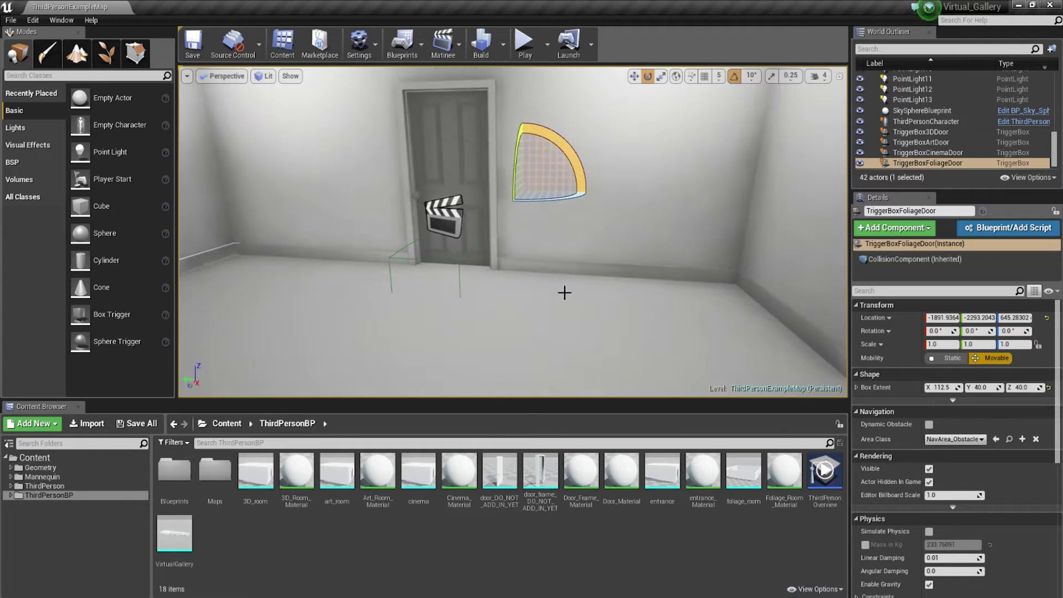
{"action": "left_click", "coordinate": [526, 43]}
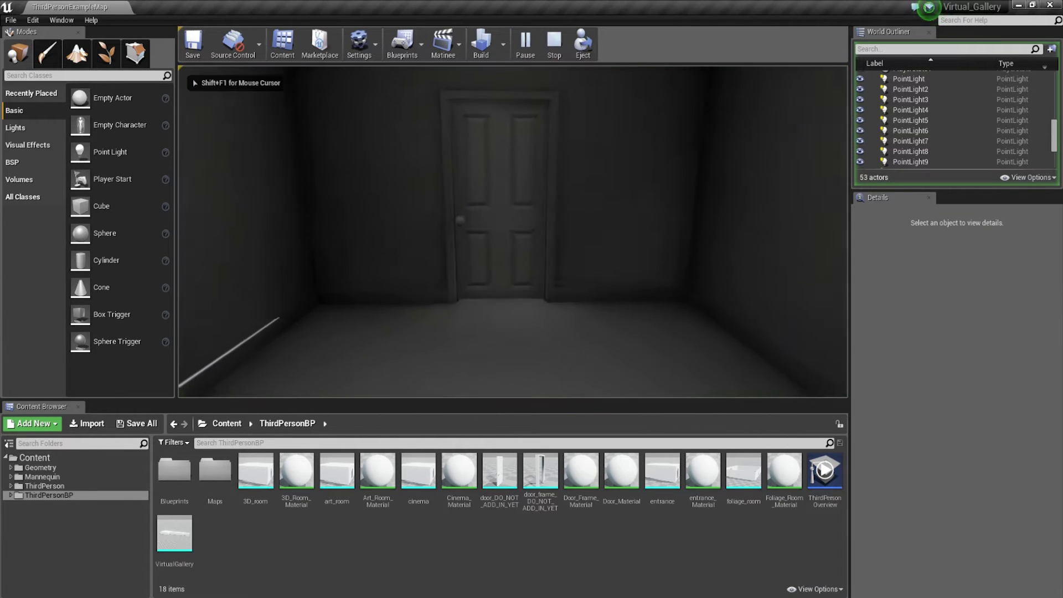
{"action": "key", "text": "w"}
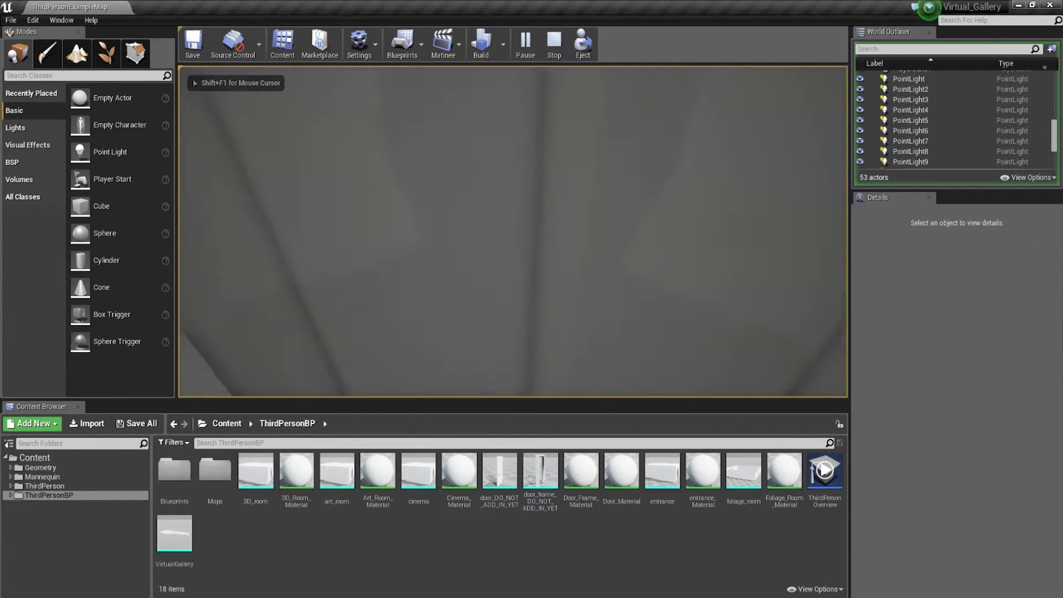
{"action": "key", "text": "w"}
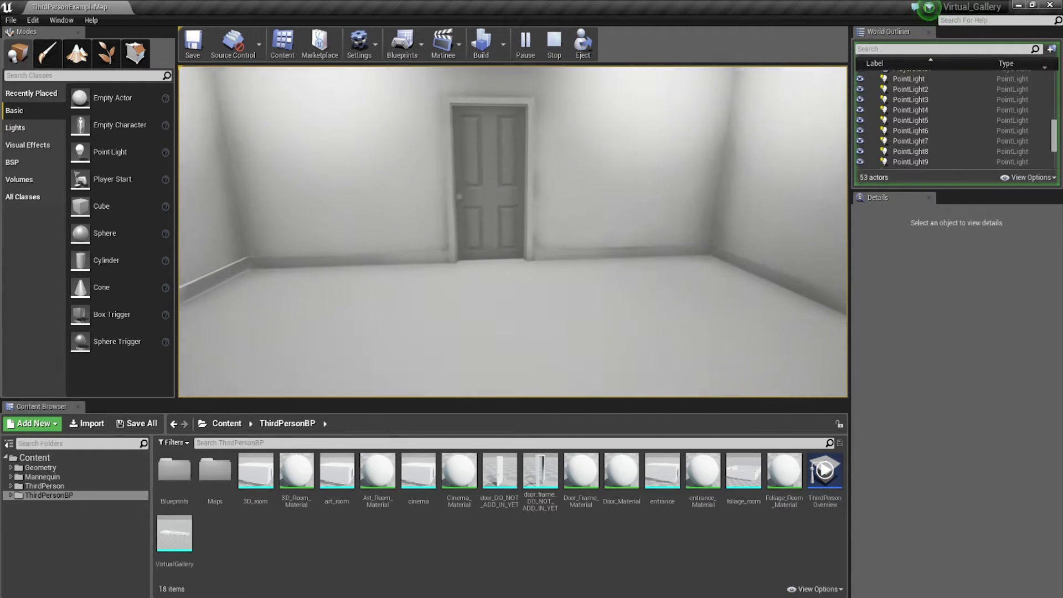
{"action": "key", "text": "w"}
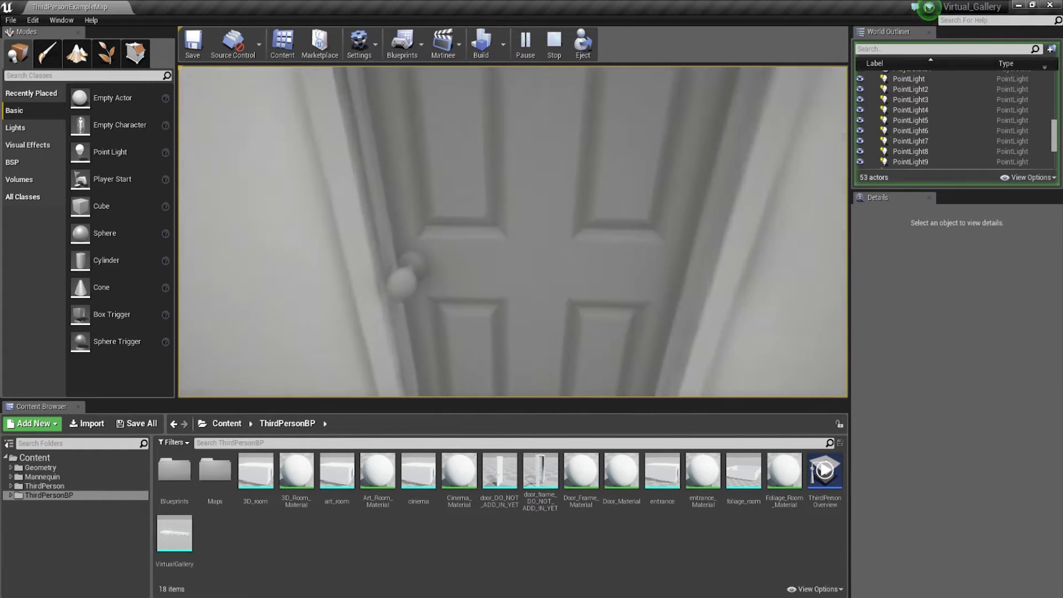
{"action": "key", "text": "w"}
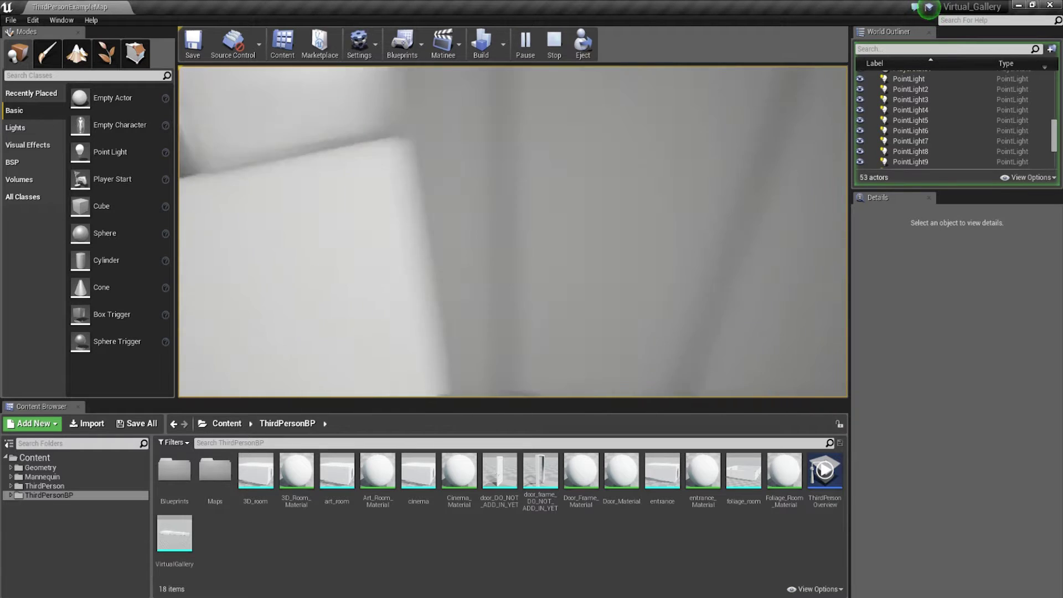
{"action": "key", "text": "s"}
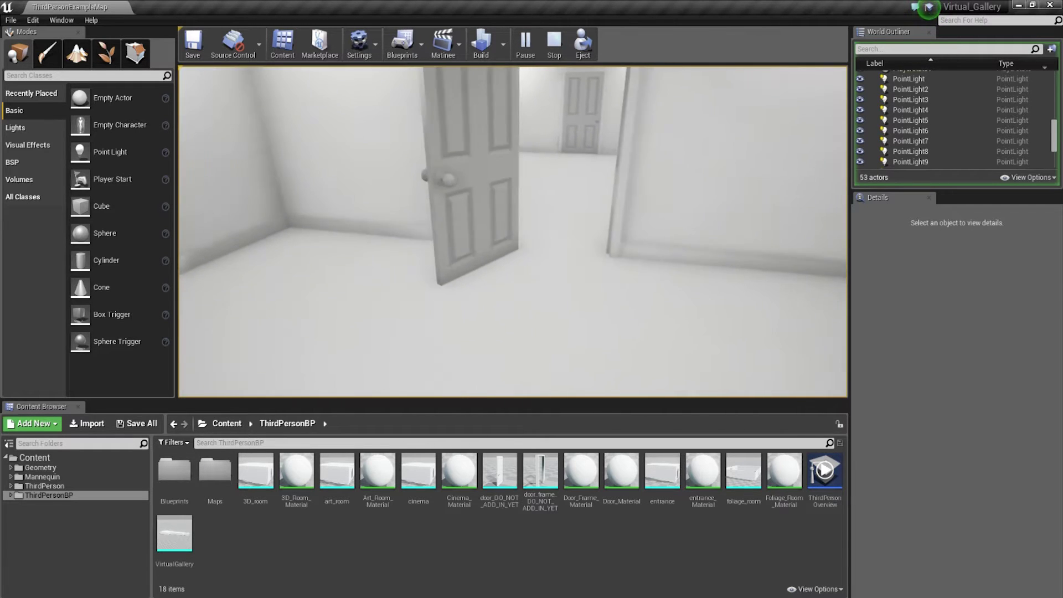
{"action": "key", "text": "s"}
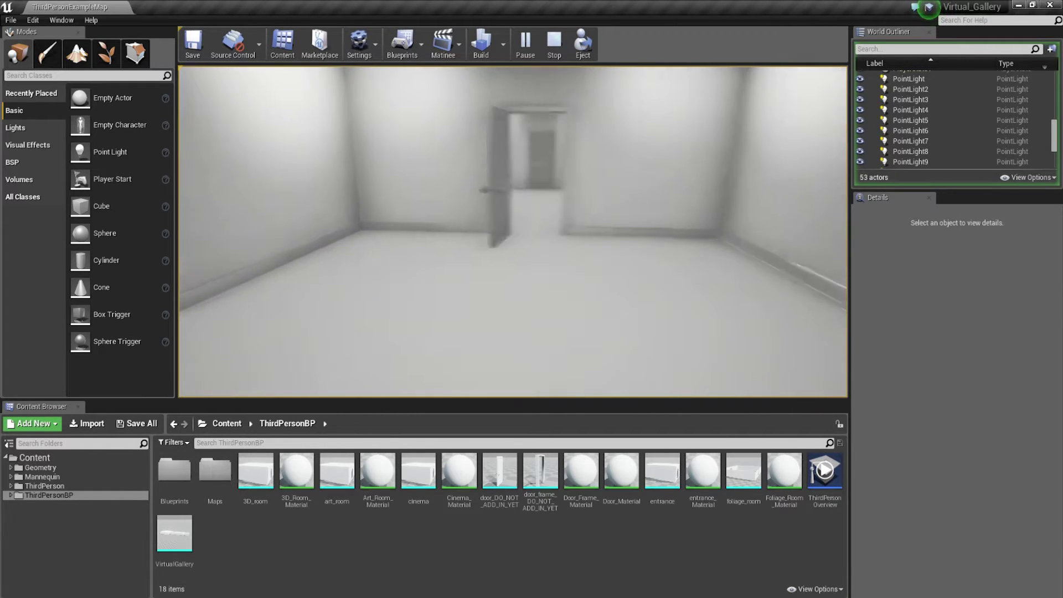
{"action": "key", "text": "w"}
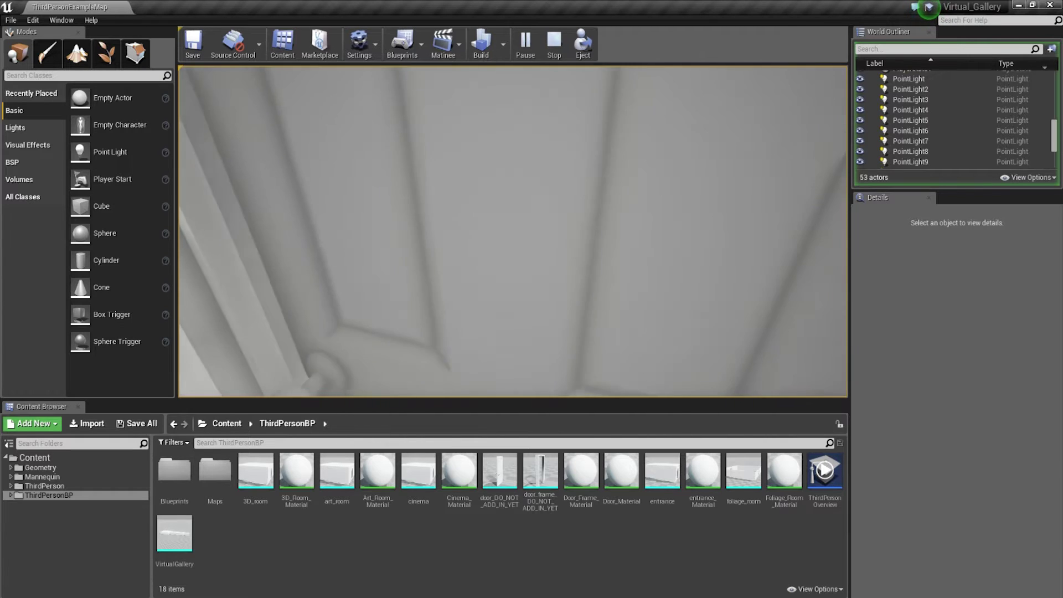
{"action": "key", "text": "w"}
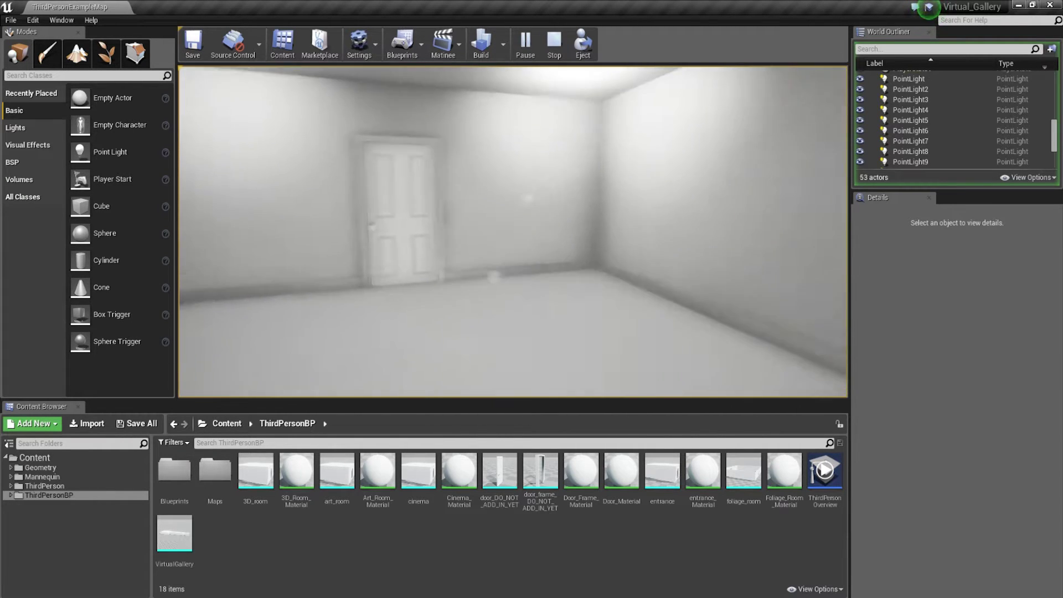
{"action": "key", "text": "w"}
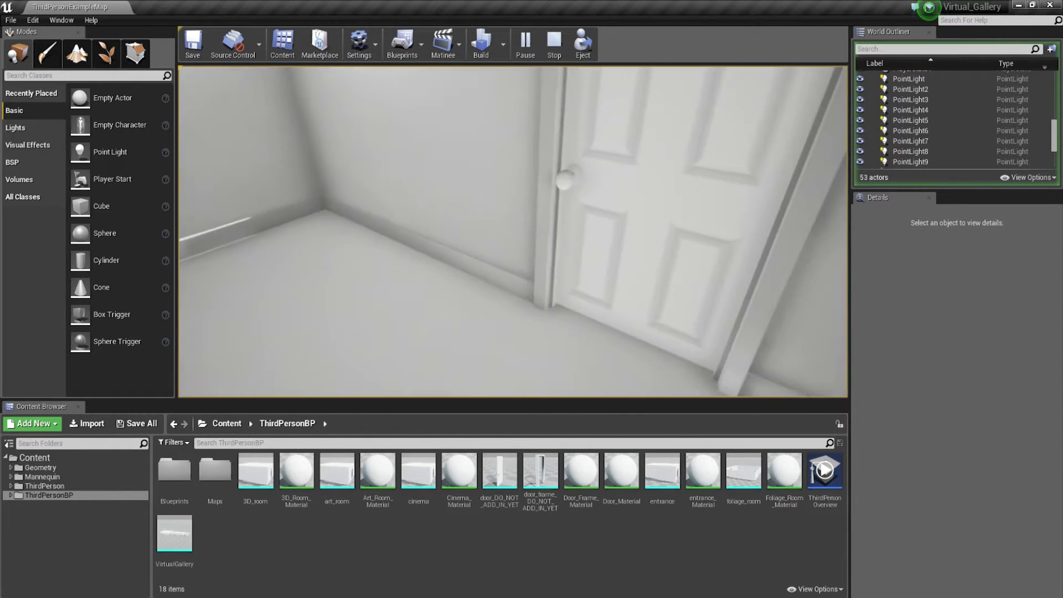
{"action": "key", "text": "w"}
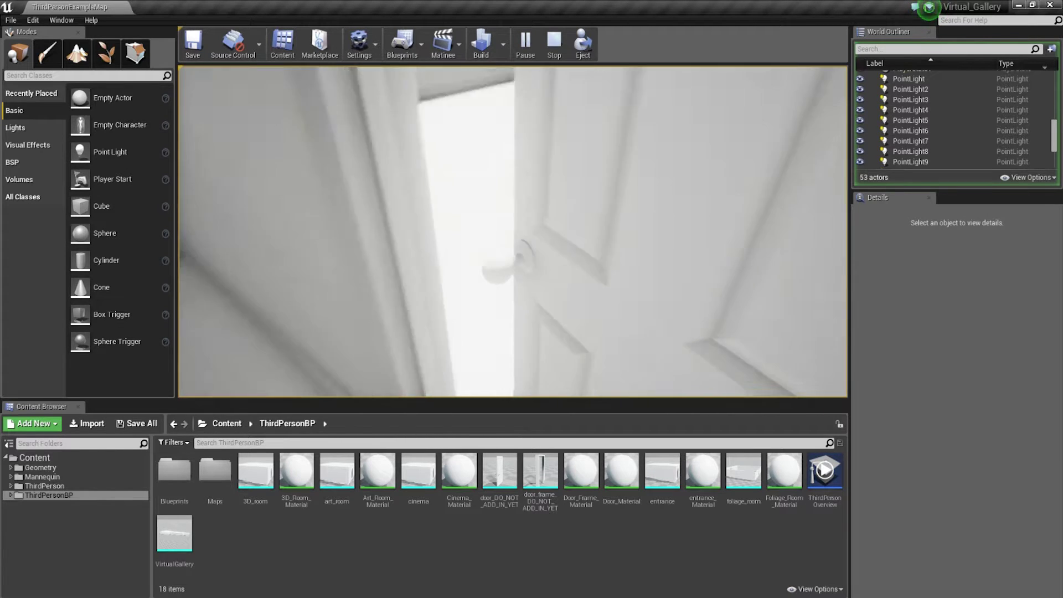
{"action": "key", "text": "s"}
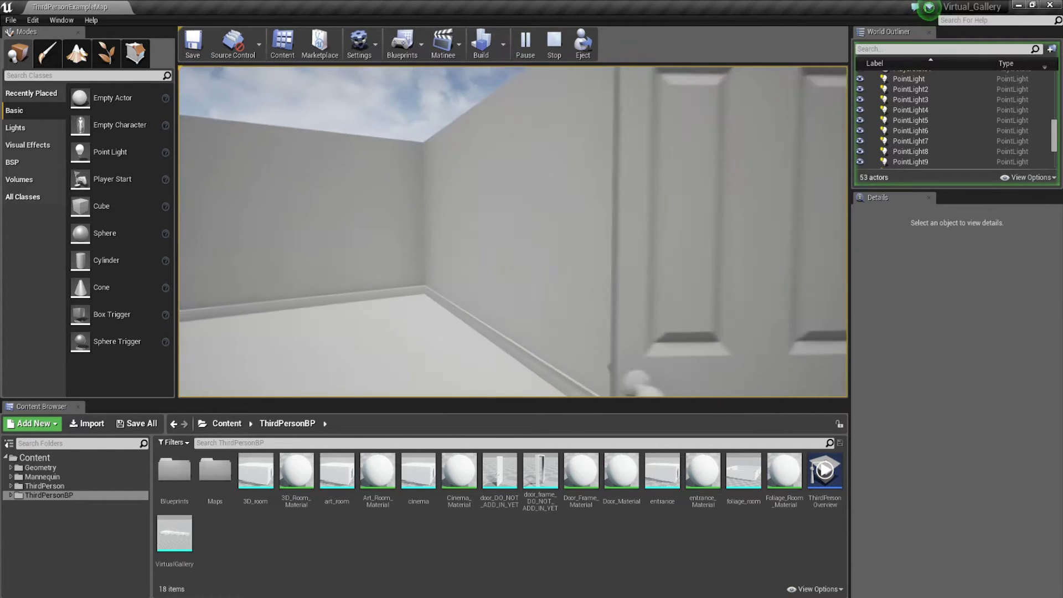
{"action": "key", "text": "Escape"}
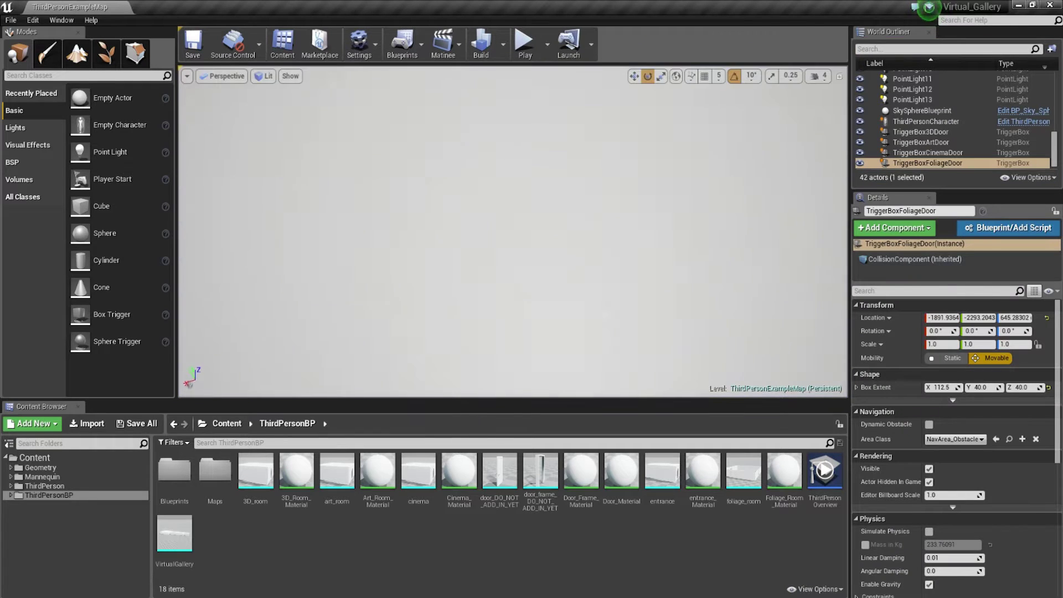
Start a new landscape in Landscape mode and set its section size to 7×7 Quads
{"action": "right_click_drag", "start_coordinate": [513, 231], "coordinate": [435, 219]}
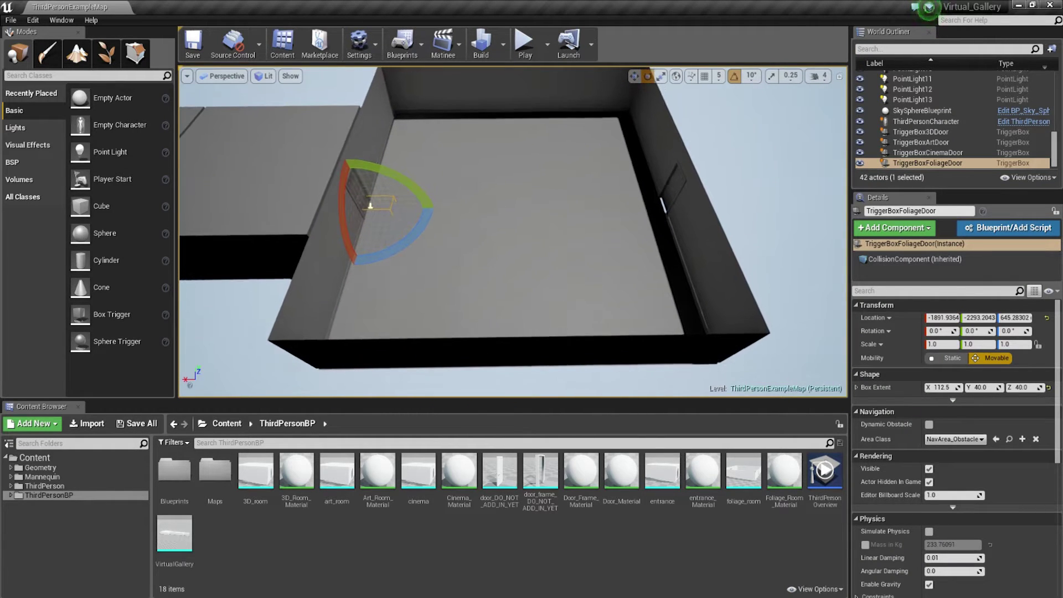
{"action": "left_click", "coordinate": [77, 53]}
{"action": "right_click_drag", "start_coordinate": [421, 233], "coordinate": [373, 163]}
{"action": "right_click_drag", "start_coordinate": [455, 221], "coordinate": [498, 174]}
{"action": "right_click_drag", "start_coordinate": [432, 160], "coordinate": [463, 231]}
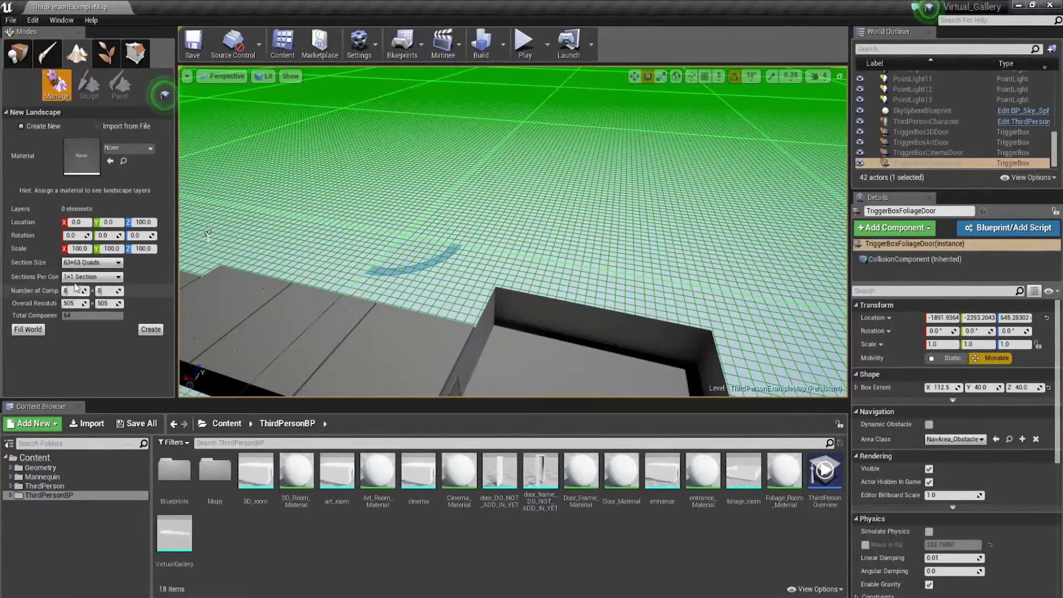
{"action": "left_click", "coordinate": [86, 267]}
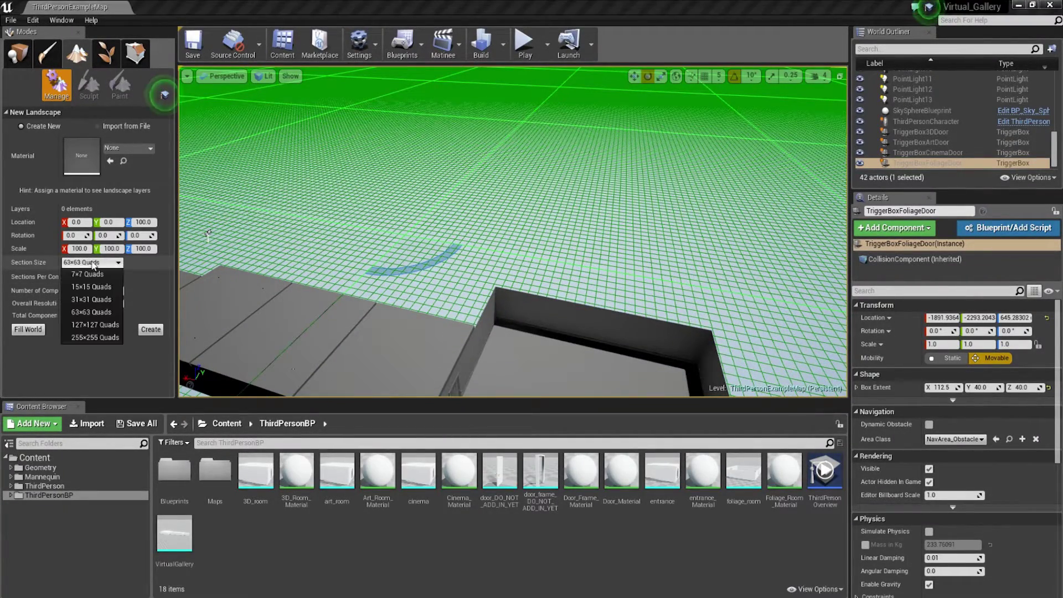
{"action": "left_click", "coordinate": [83, 271]}
{"action": "scroll", "coordinate": [455, 349], "scroll_direction": "up", "scroll_amount": 3}
{"action": "right_click_drag", "start_coordinate": [443, 221], "coordinate": [432, 249]}
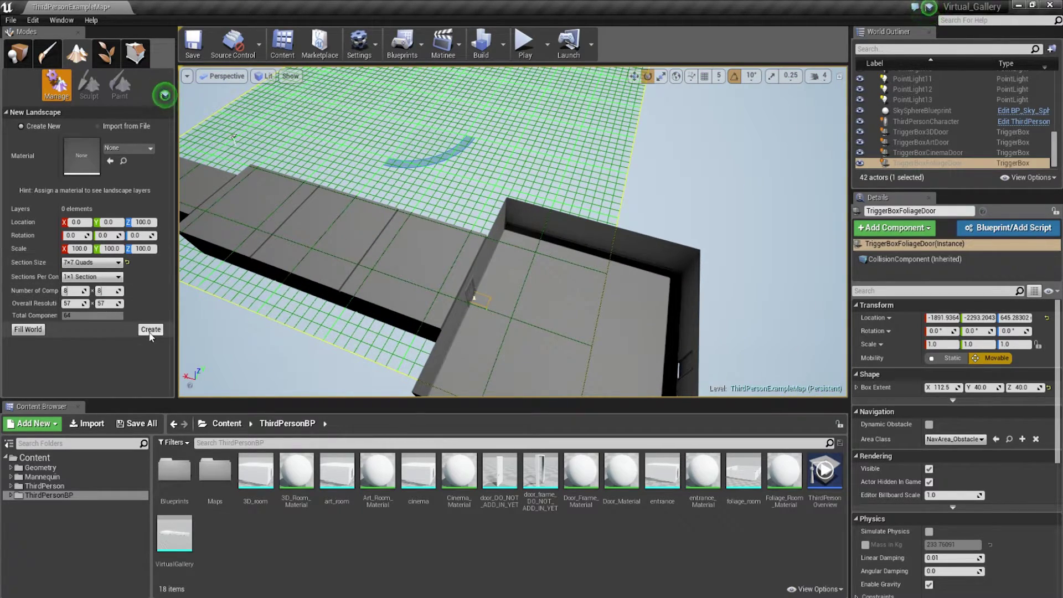
{"action": "scroll", "coordinate": [396, 139], "scroll_direction": "down", "scroll_amount": 2}
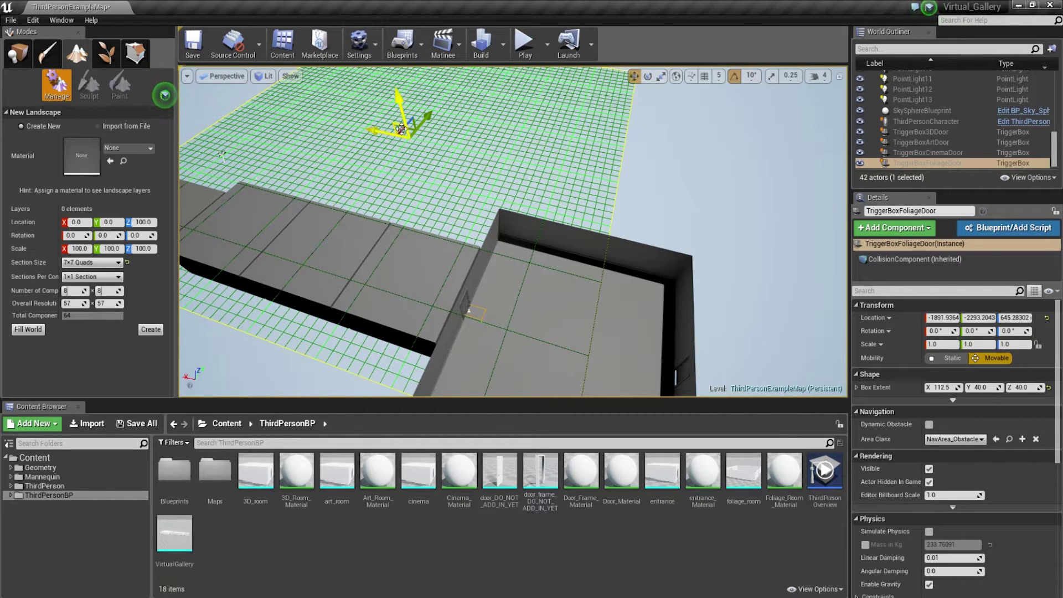
Move the landscape preview over the roofless foliage room, to about X -2509 and Y -2256
{"action": "left_click_drag", "start_coordinate": [408, 126], "coordinate": [553, 336]}
{"action": "right_click_drag", "start_coordinate": [553, 337], "coordinate": [560, 396]}
{"action": "key", "text": "s"}
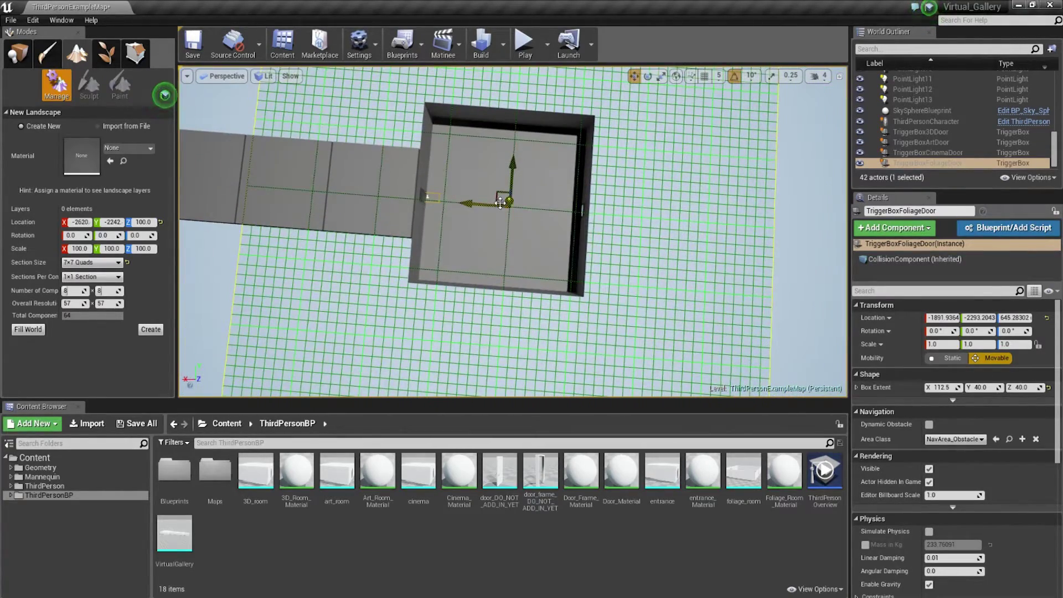
{"action": "left_click_drag", "start_coordinate": [500, 191], "coordinate": [489, 192]}
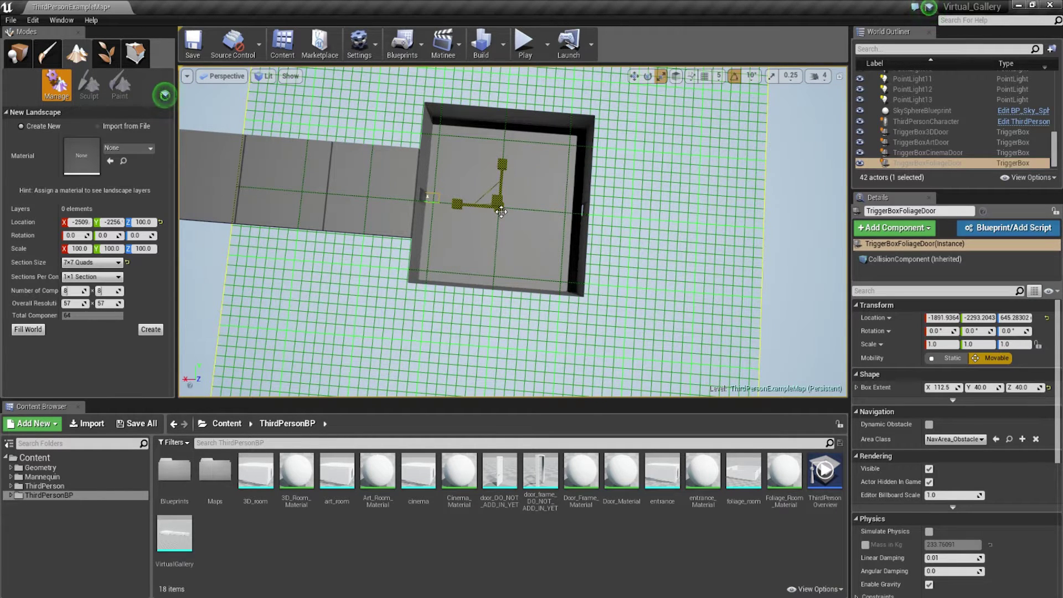
Scale the landscape preview uniformly to about 28.8 and raise it to the foliage room's floor, at about Z 650
{"action": "mouse_move", "coordinate": [498, 204]}
{"action": "left_mouse_down"}
{"action": "mouse_move", "coordinate": [498, 234]}
{"action": "mouse_move", "coordinate": [485, 216]}
{"action": "left_mouse_up"}
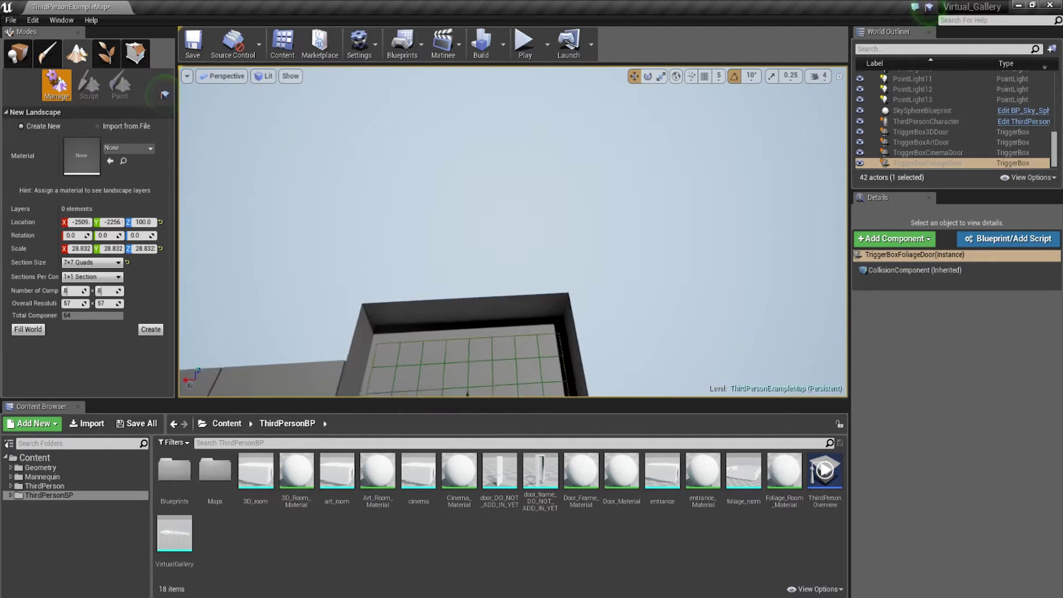
{"action": "right_click_drag", "start_coordinate": [465, 124], "coordinate": [465, 165]}
{"action": "left_click_drag", "start_coordinate": [470, 219], "coordinate": [470, 144]}
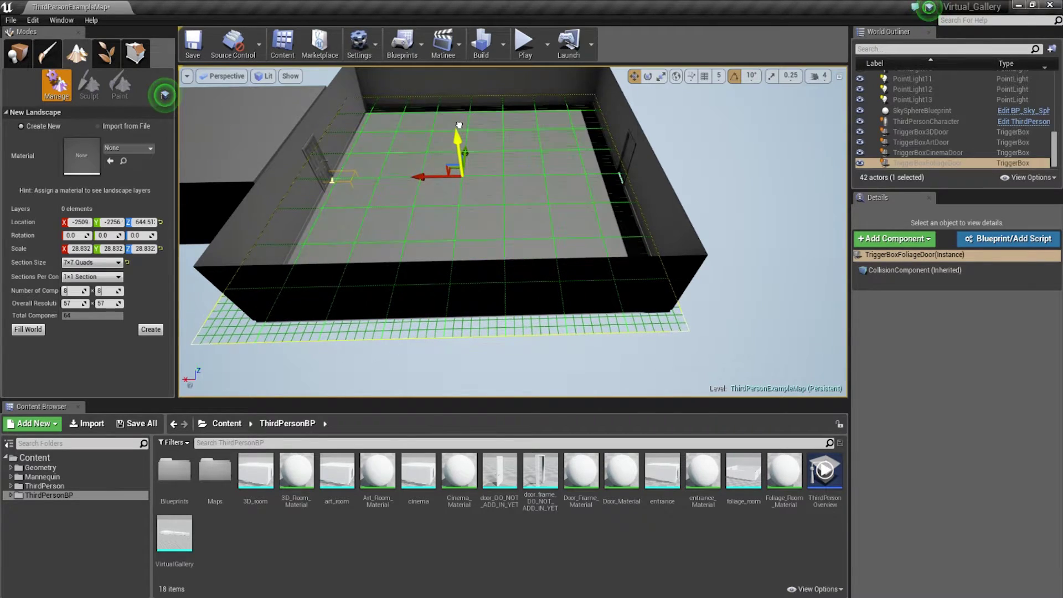
Scale the landscape preview to about 27.3 in X and Y and shift it to about X -2543, Y -2286
{"action": "right_click_drag", "start_coordinate": [488, 175], "coordinate": [542, 184]}
{"action": "key", "text": "r"}
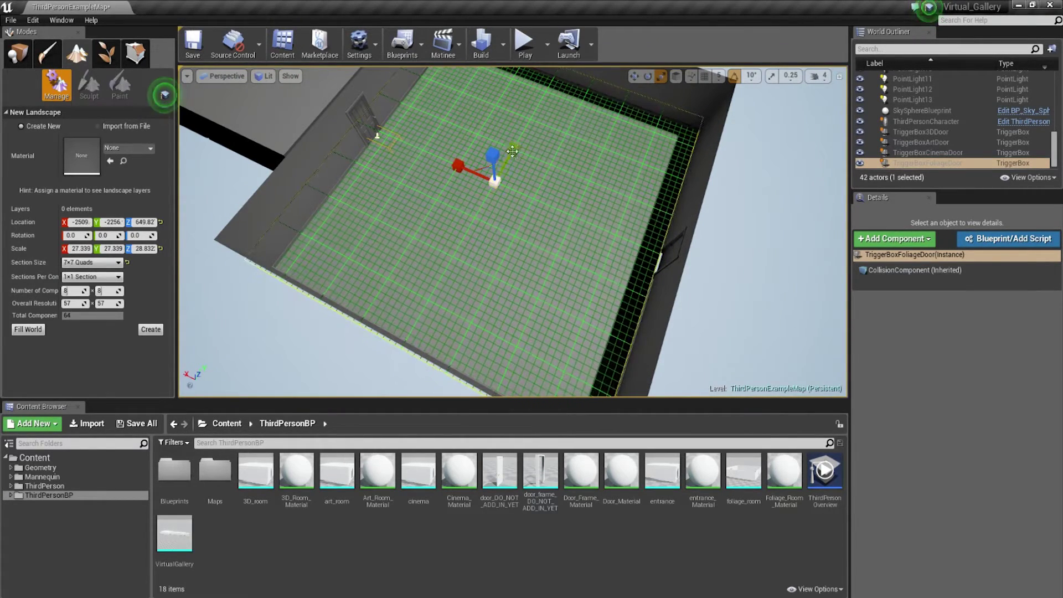
{"action": "right_click_drag", "start_coordinate": [513, 232], "coordinate": [513, 232]}
{"action": "right_click_drag", "start_coordinate": [487, 175], "coordinate": [483, 190]}
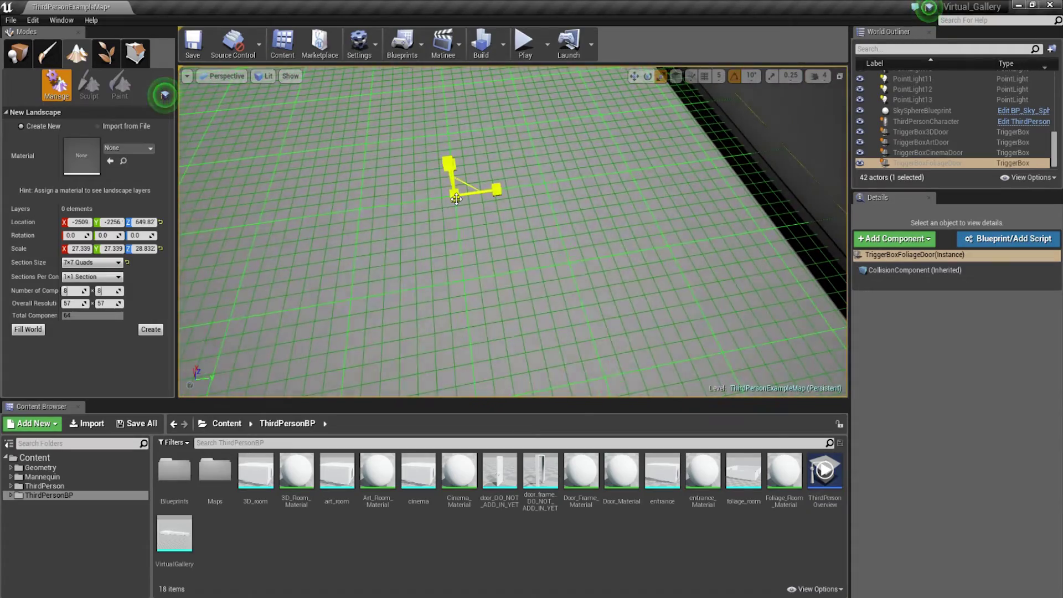
{"action": "left_click_drag", "start_coordinate": [483, 191], "coordinate": [466, 192]}
{"action": "right_click_drag", "start_coordinate": [466, 192], "coordinate": [463, 190]}
{"action": "right_click_drag", "start_coordinate": [423, 247], "coordinate": [406, 239]}
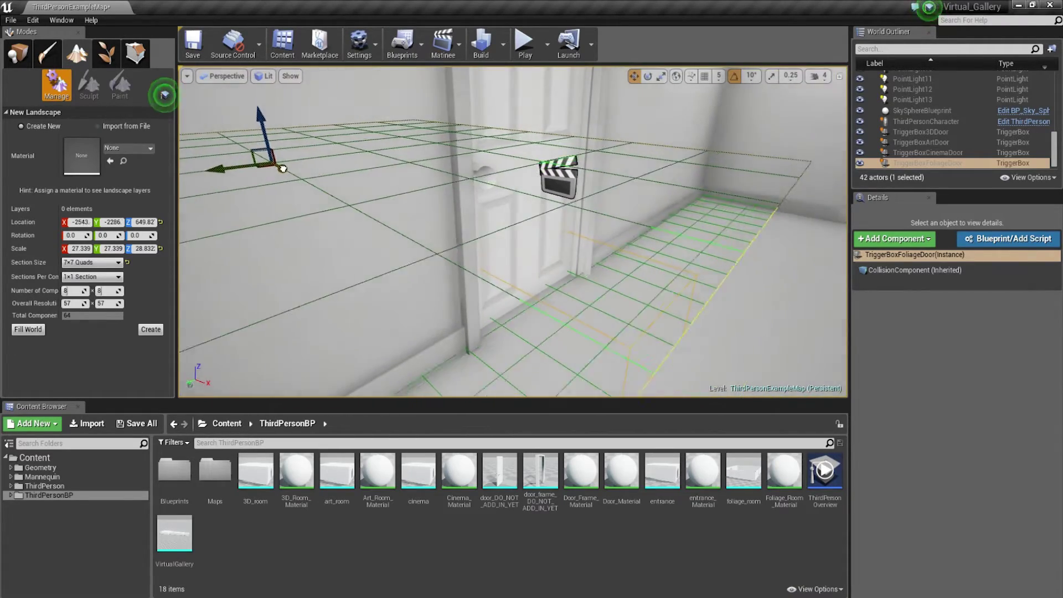
Align the landscape preview's edge with the foliage room's doorway, at about X -2640 and Z 646
{"action": "right_click_drag", "start_coordinate": [271, 164], "coordinate": [272, 164]}
{"action": "right_click_drag", "start_coordinate": [491, 247], "coordinate": [492, 247]}
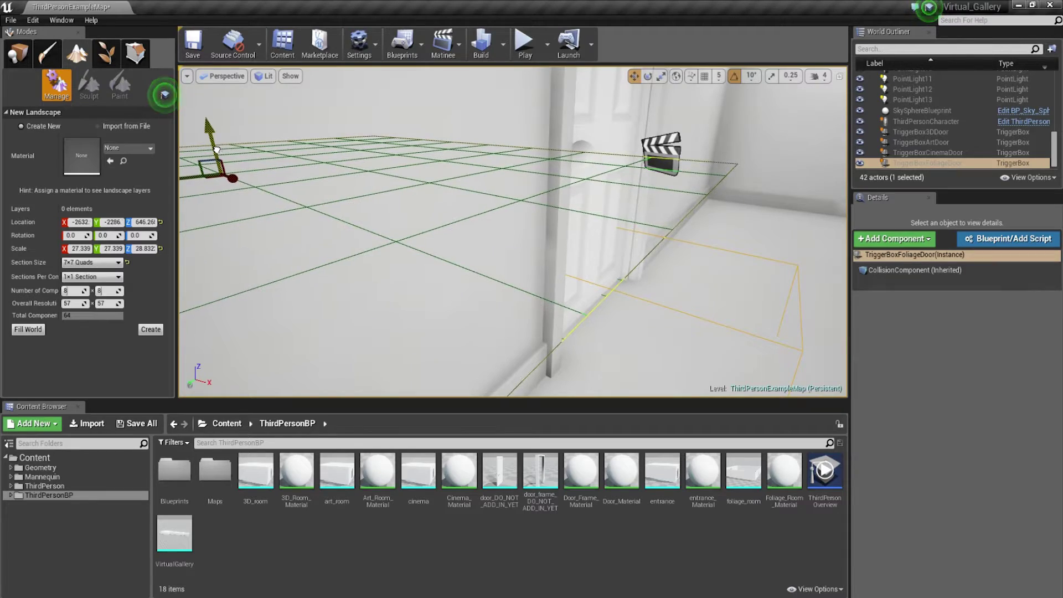
{"action": "right_click_drag", "start_coordinate": [453, 201], "coordinate": [399, 201]}
{"action": "left_click_drag", "start_coordinate": [201, 164], "coordinate": [198, 165]}
{"action": "right_click_drag", "start_coordinate": [329, 249], "coordinate": [356, 238]}
Save the level and create the landscape inside the foliage room
{"action": "key", "text": "ctrl+s"}
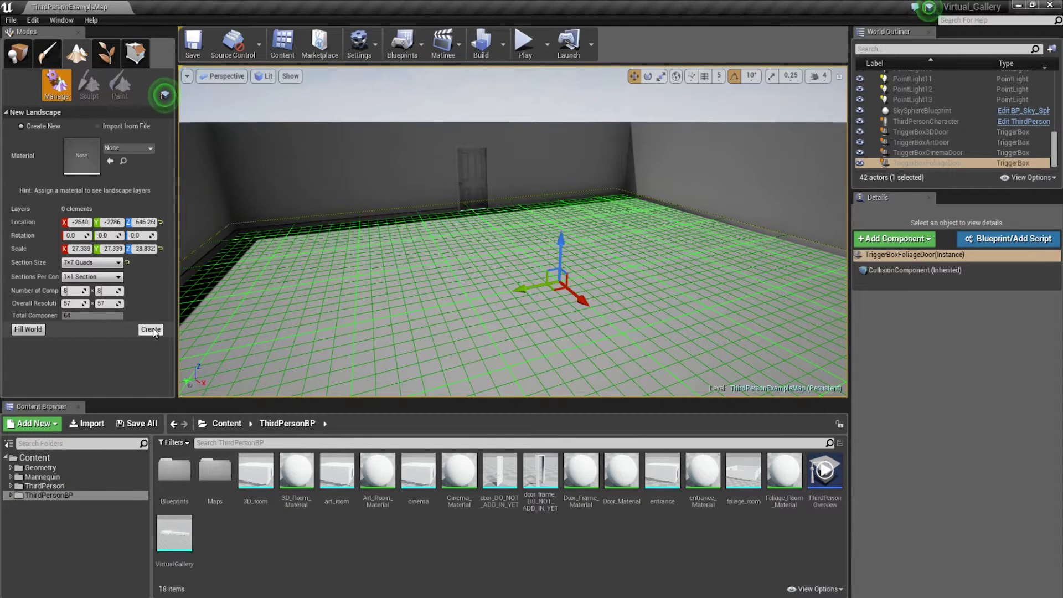
{"action": "left_click", "coordinate": [151, 330]}
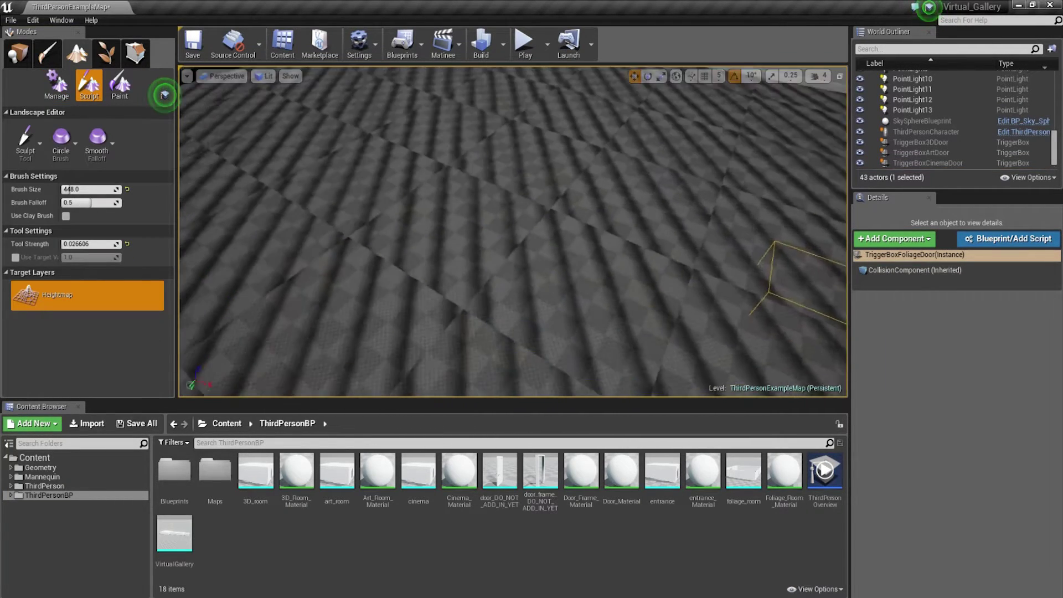
{"action": "right_click_drag", "start_coordinate": [459, 271], "coordinate": [459, 271]}
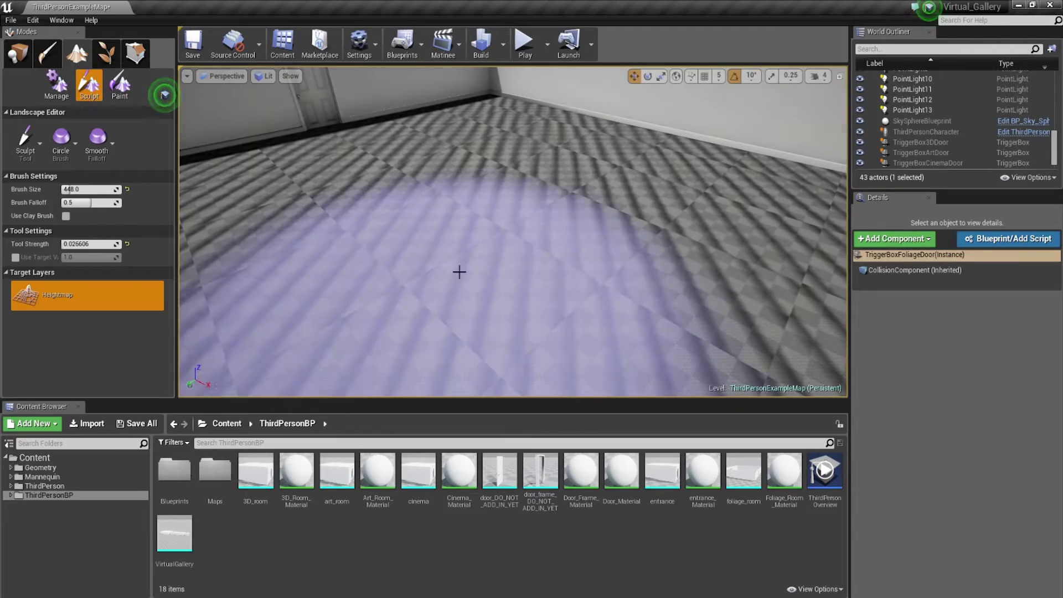
{"action": "right_click_drag", "start_coordinate": [557, 245], "coordinate": [562, 222]}
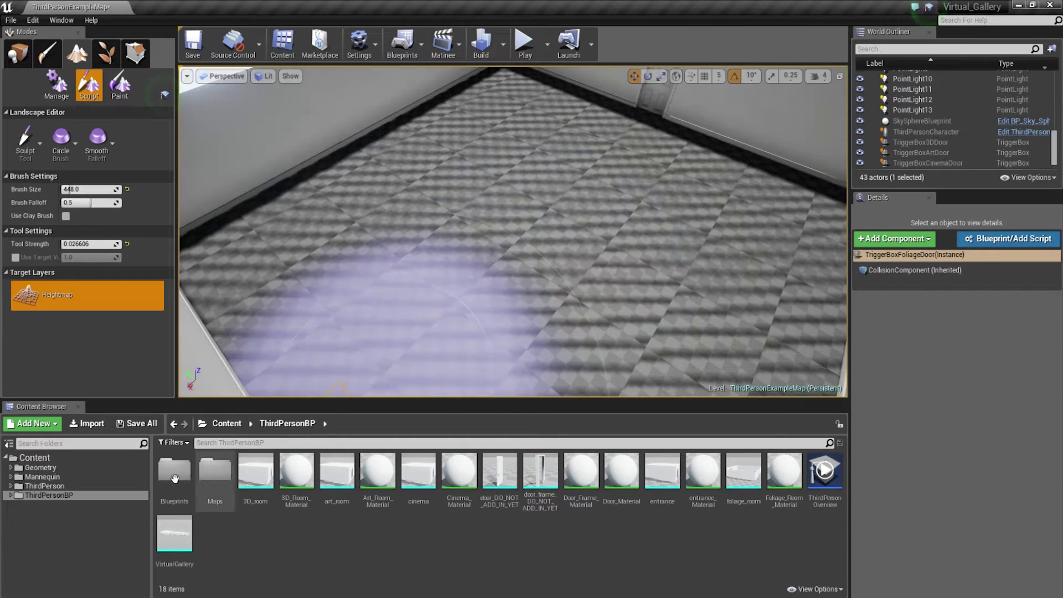
{"action": "right_click", "coordinate": [273, 539]}
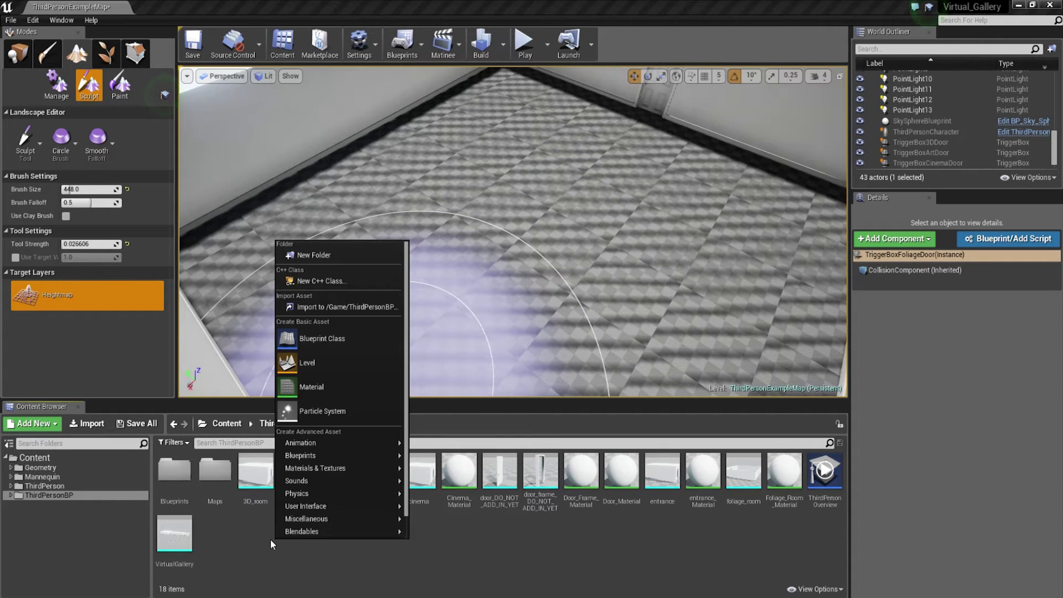
{"action": "left_click", "coordinate": [248, 534]}
{"action": "right_click_drag", "start_coordinate": [485, 294], "coordinate": [485, 295]}
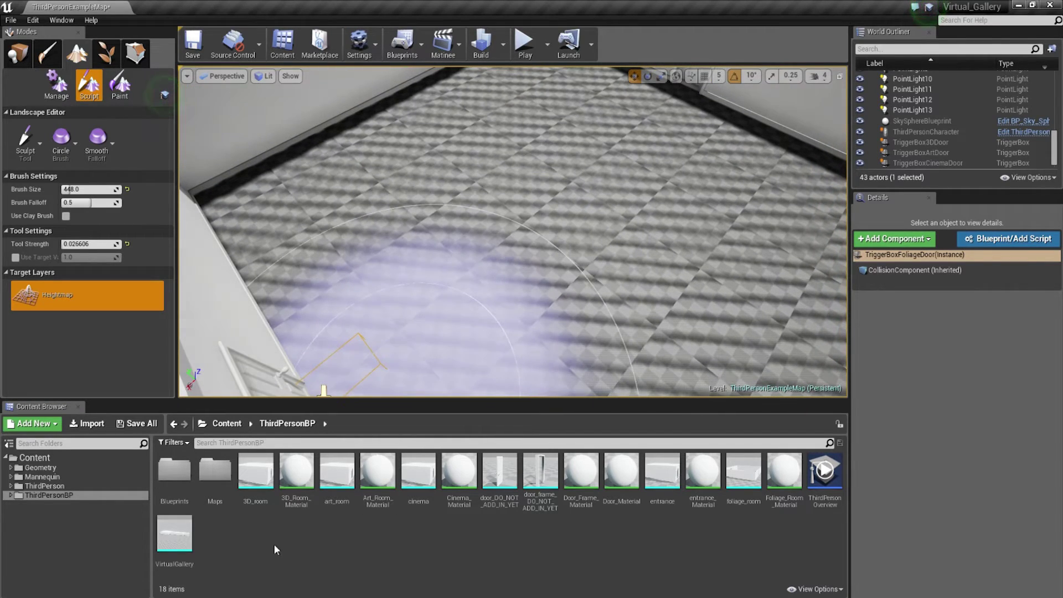
{"action": "right_click_drag", "start_coordinate": [401, 346], "coordinate": [401, 346]}
{"action": "right_click_drag", "start_coordinate": [387, 211], "coordinate": [401, 347]}
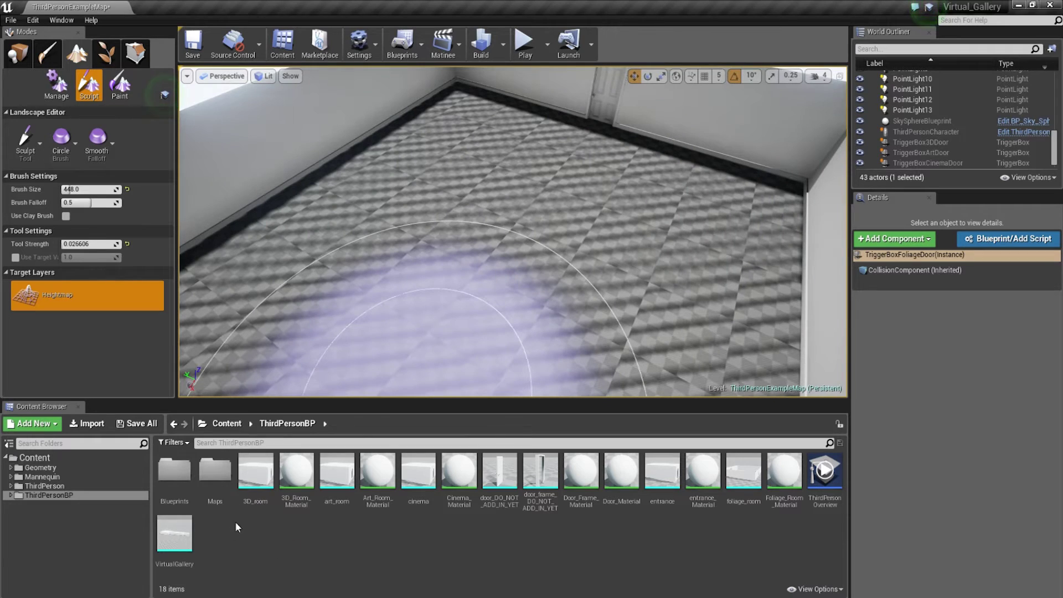
Create a folder named Landscape inside ThirdPersonBP and open it
{"action": "right_click", "coordinate": [243, 550]}
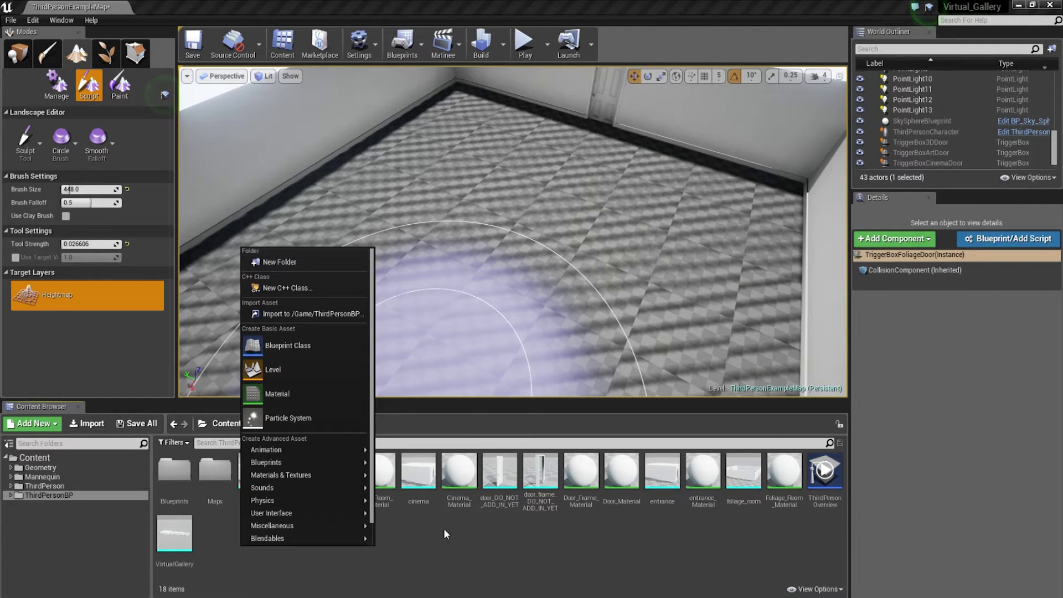
{"action": "left_click", "coordinate": [287, 263]}
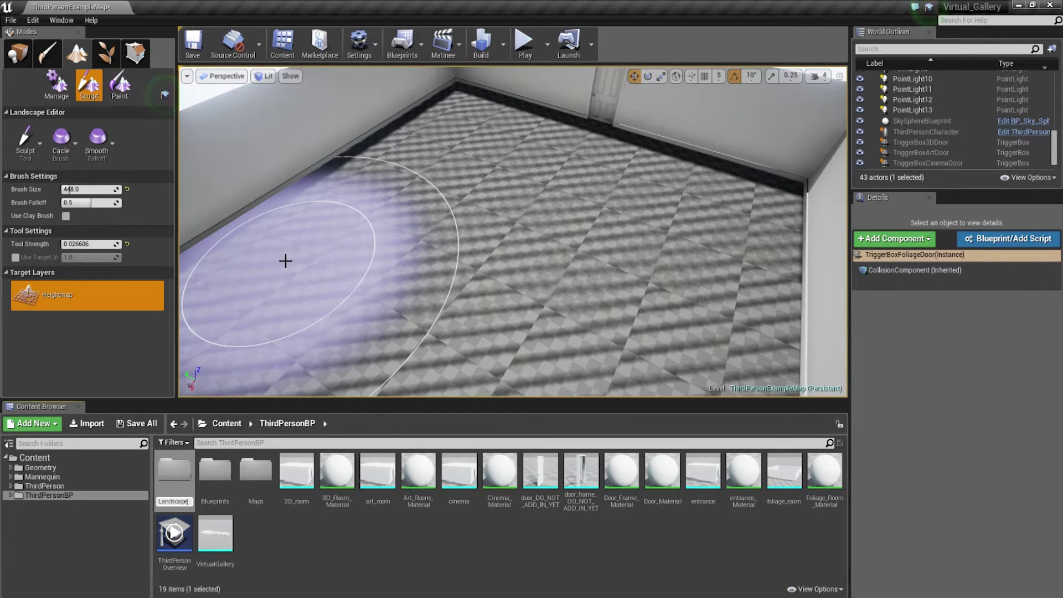
{"action": "key", "text": "Return"}
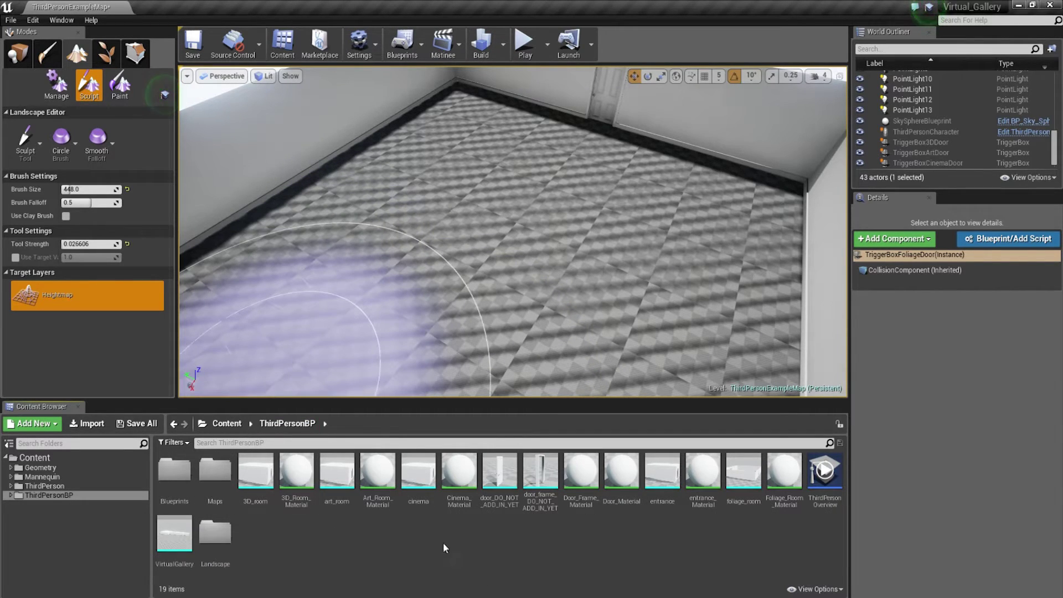
{"action": "double_click", "coordinate": [216, 536]}
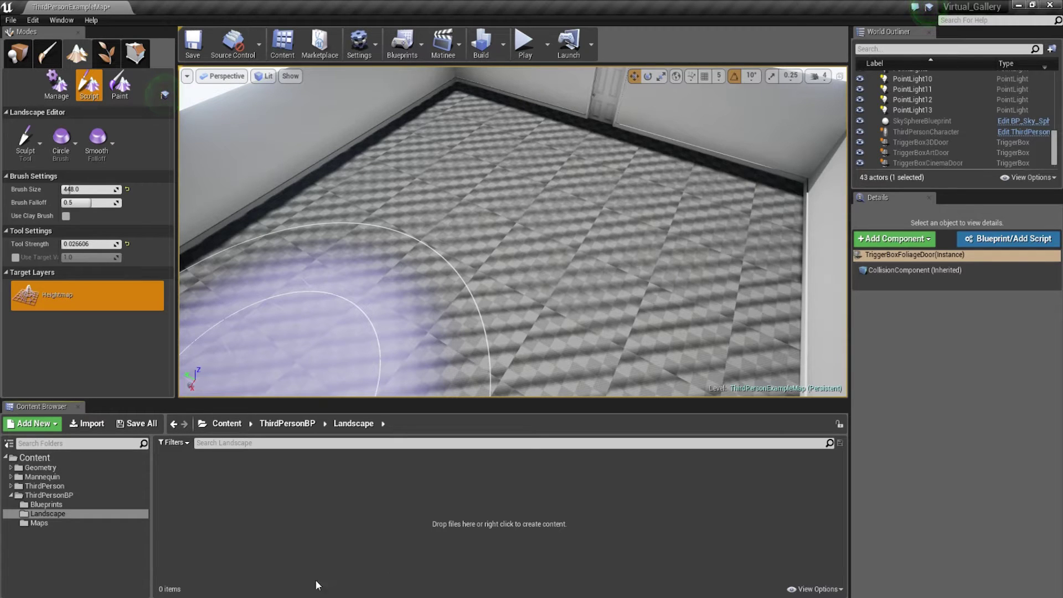
Switch to File Explorer and go from the frame folder to the virtual gallery's landscape folder
{"action": "left_click", "coordinate": [334, 597]}
{"action": "left_click", "coordinate": [280, 567]}
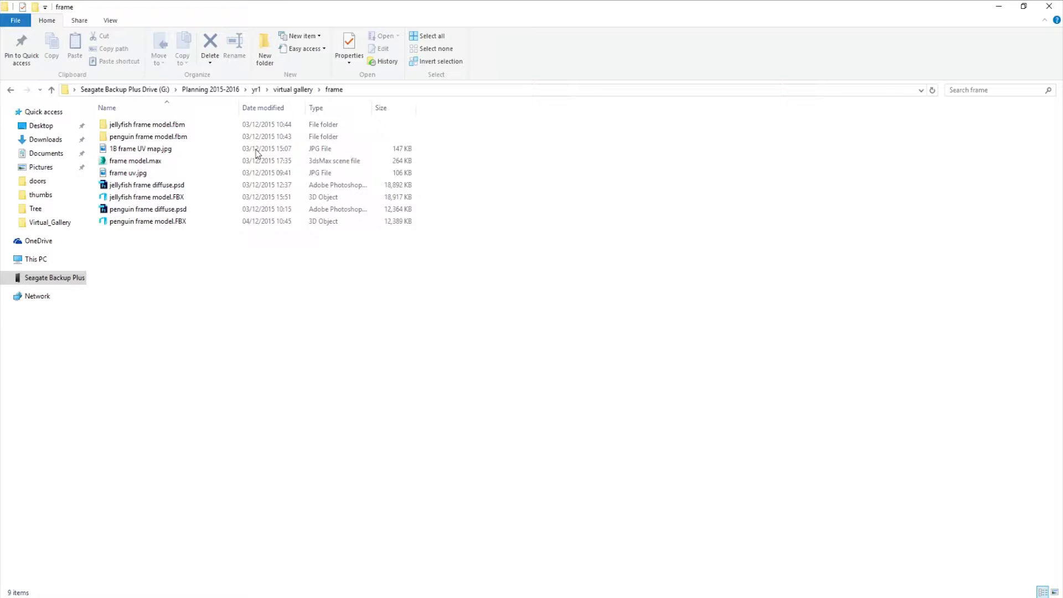
{"action": "left_click", "coordinate": [15, 92]}
{"action": "double_click", "coordinate": [124, 138]}
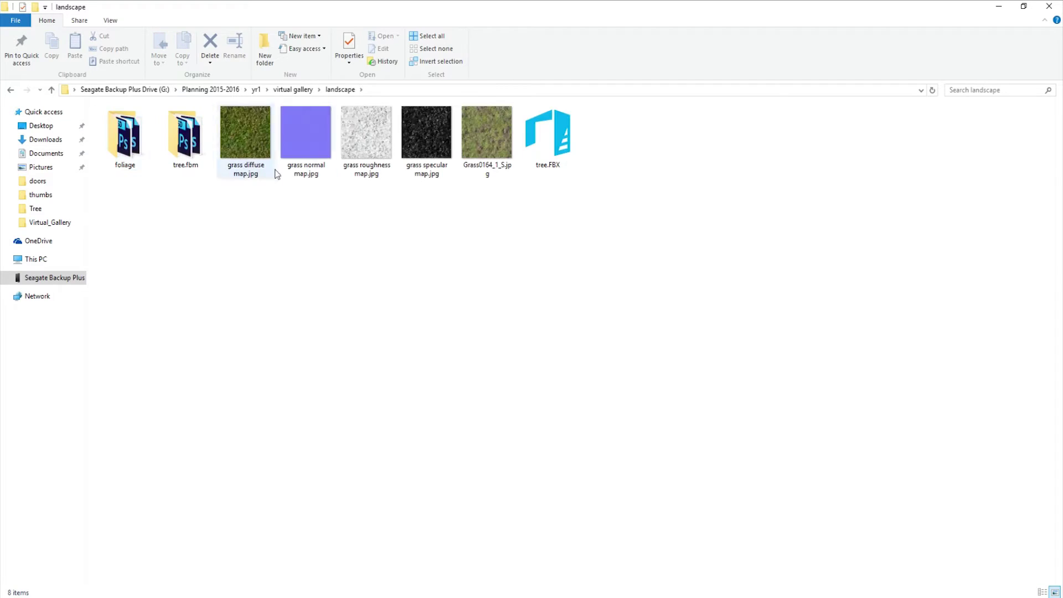
View the grass diffuse map and the Grass0164_1_S image in Photos to compare the two grass textures
{"action": "double_click", "coordinate": [260, 147]}
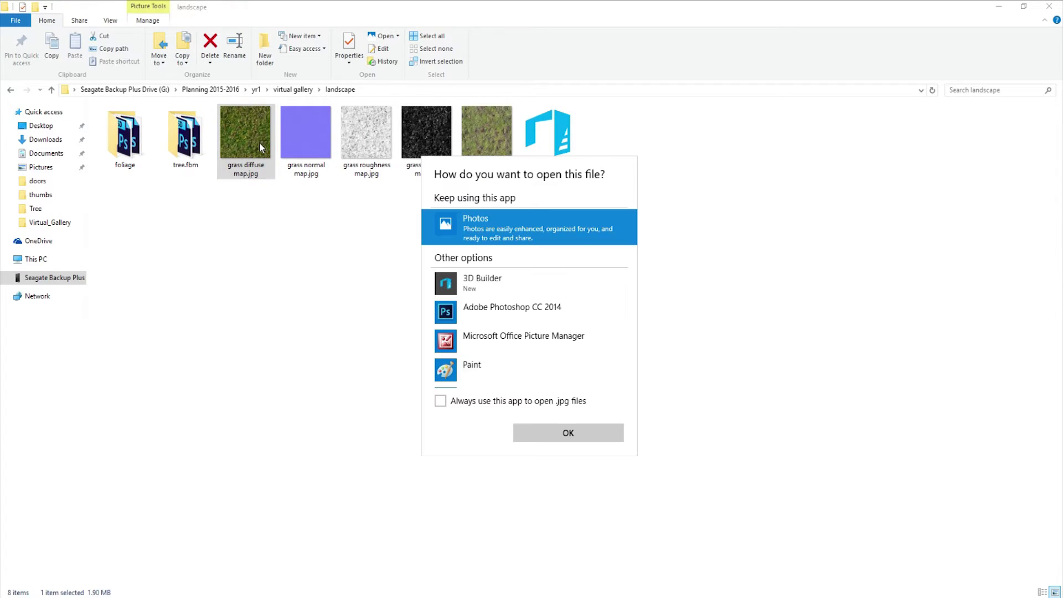
{"action": "left_click", "coordinate": [480, 218]}
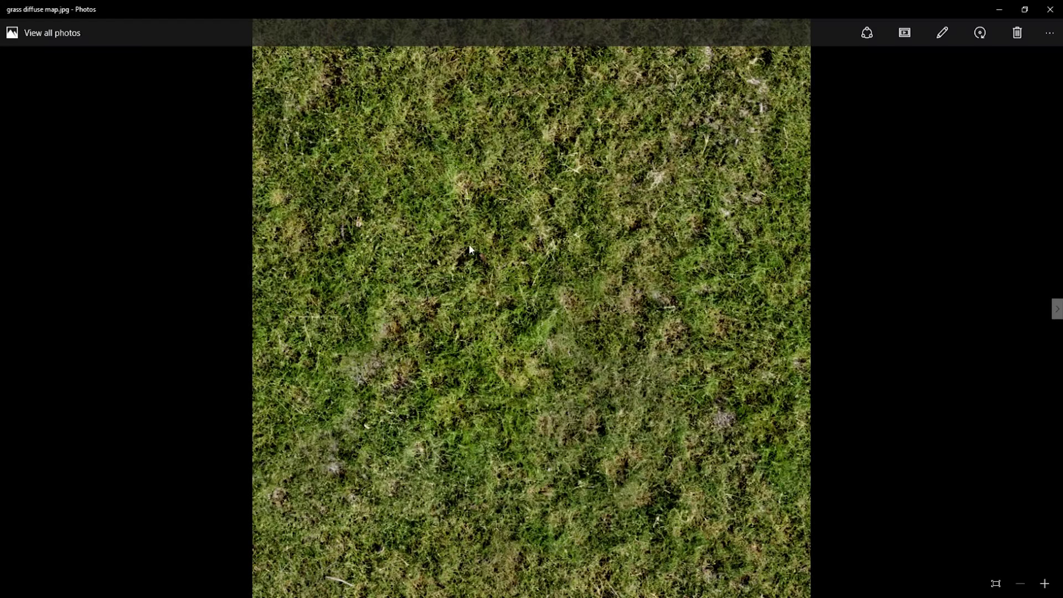
{"action": "left_click", "coordinate": [1051, 10]}
{"action": "double_click", "coordinate": [488, 157]}
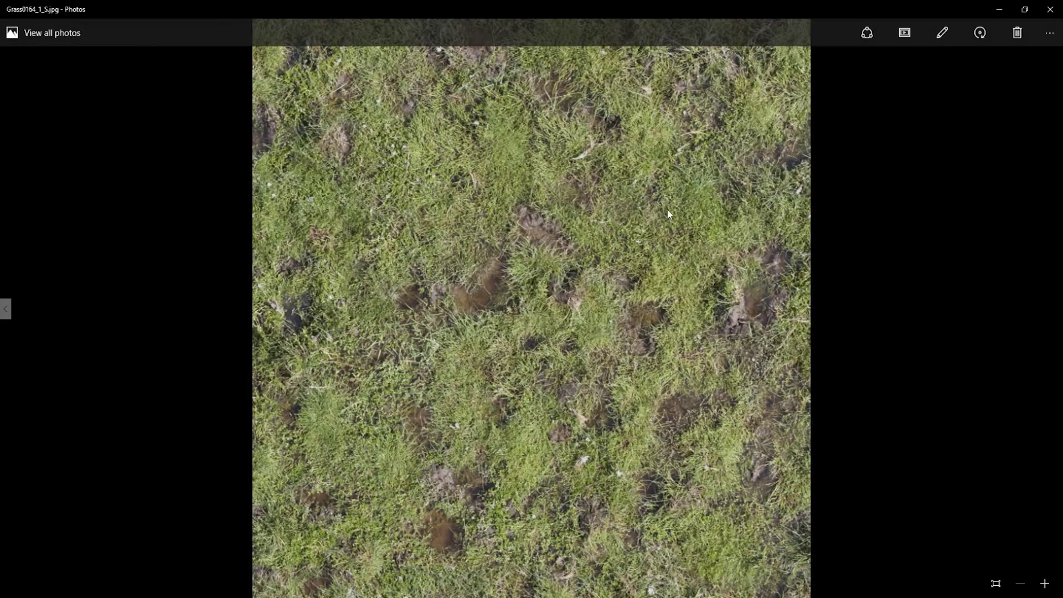
{"action": "scroll", "coordinate": [499, 300], "scroll_direction": "up", "scroll_amount": 1}
{"action": "scroll", "coordinate": [500, 297], "scroll_direction": "down", "scroll_amount": 1}
{"action": "left_click", "coordinate": [1050, 8]}
View the grass roughness, specular and normal maps one after another in Photos
{"action": "left_click", "coordinate": [244, 140]}
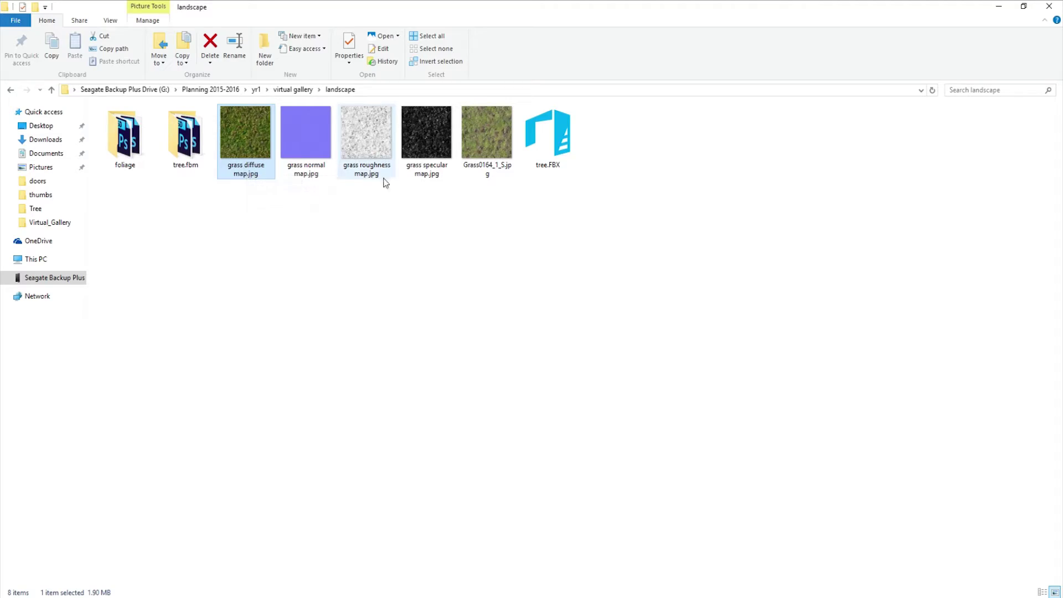
{"action": "double_click", "coordinate": [369, 148]}
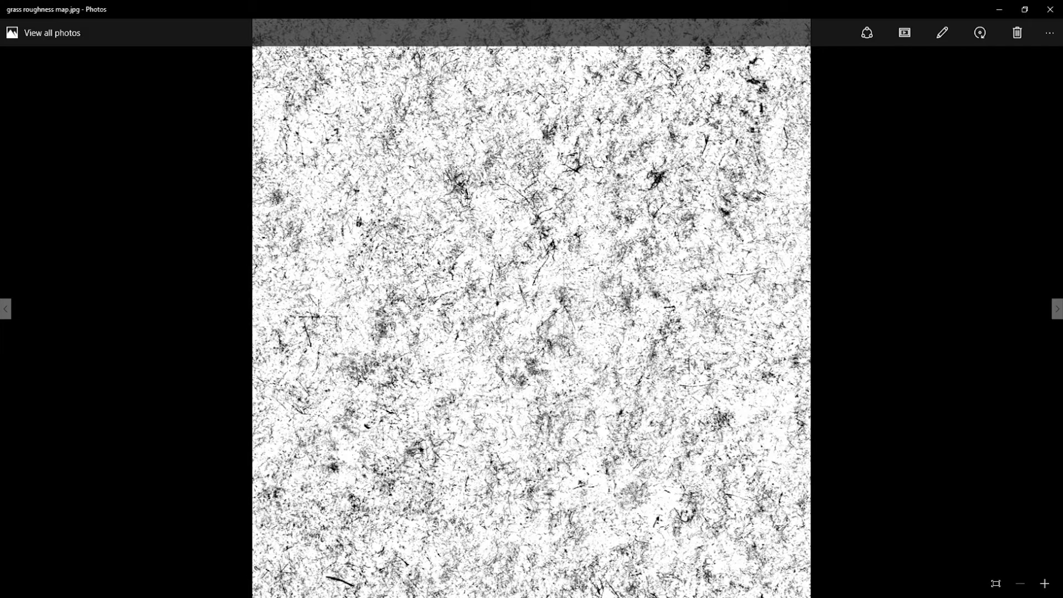
{"action": "left_click", "coordinate": [1051, 10]}
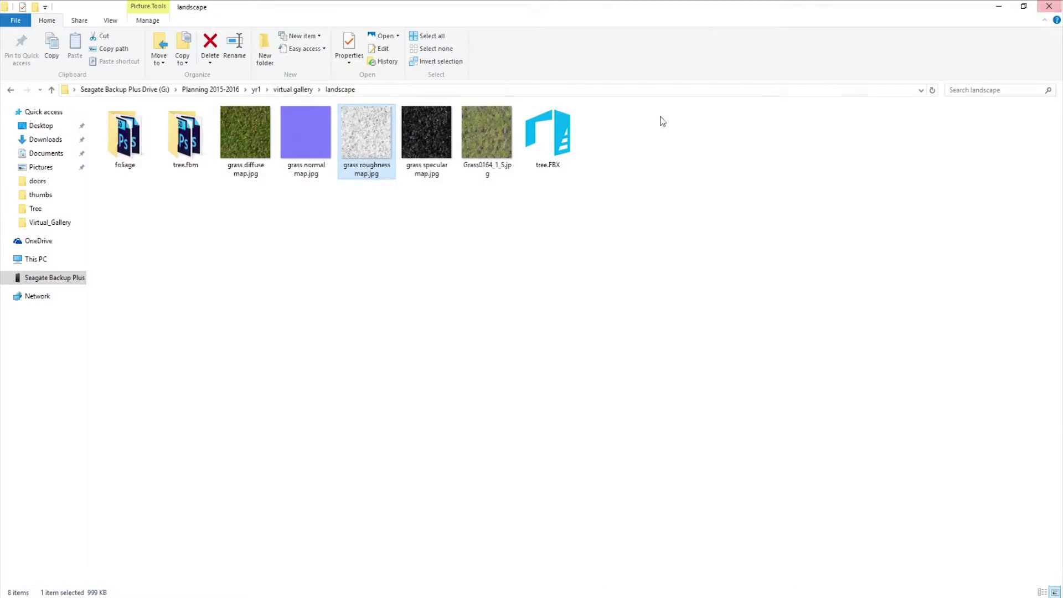
{"action": "left_click", "coordinate": [429, 137]}
{"action": "double_click", "coordinate": [430, 138]}
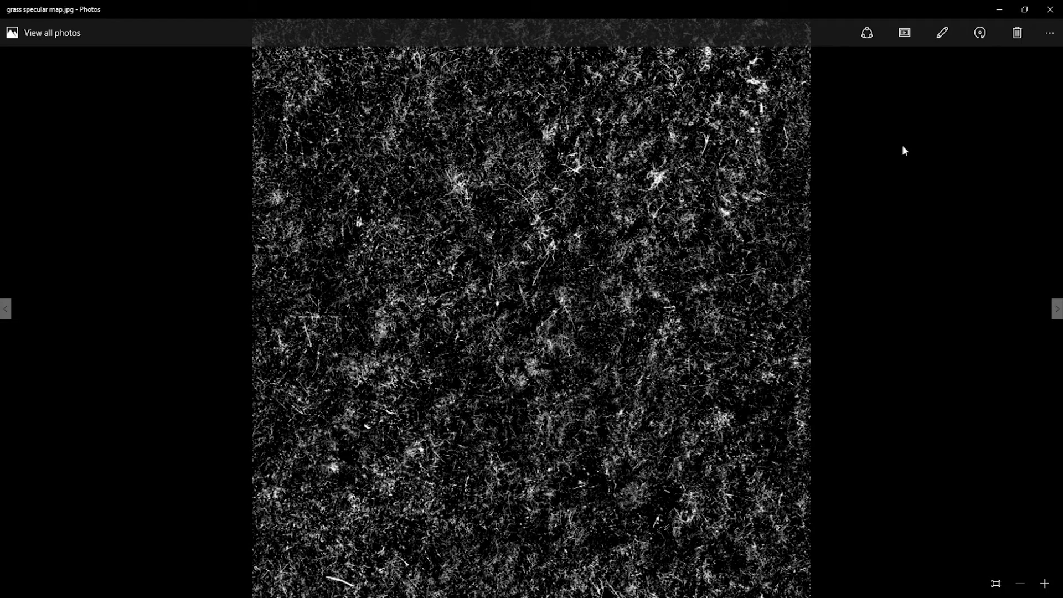
{"action": "left_click", "coordinate": [1050, 10]}
{"action": "left_click", "coordinate": [280, 141]}
{"action": "double_click", "coordinate": [302, 131]}
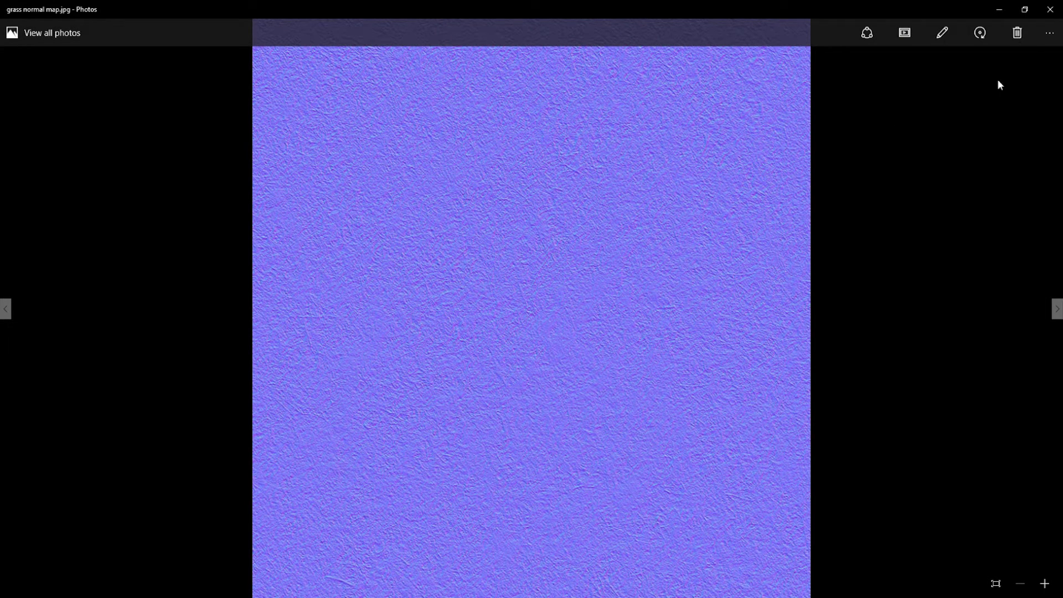
{"action": "left_click", "coordinate": [1045, 17]}
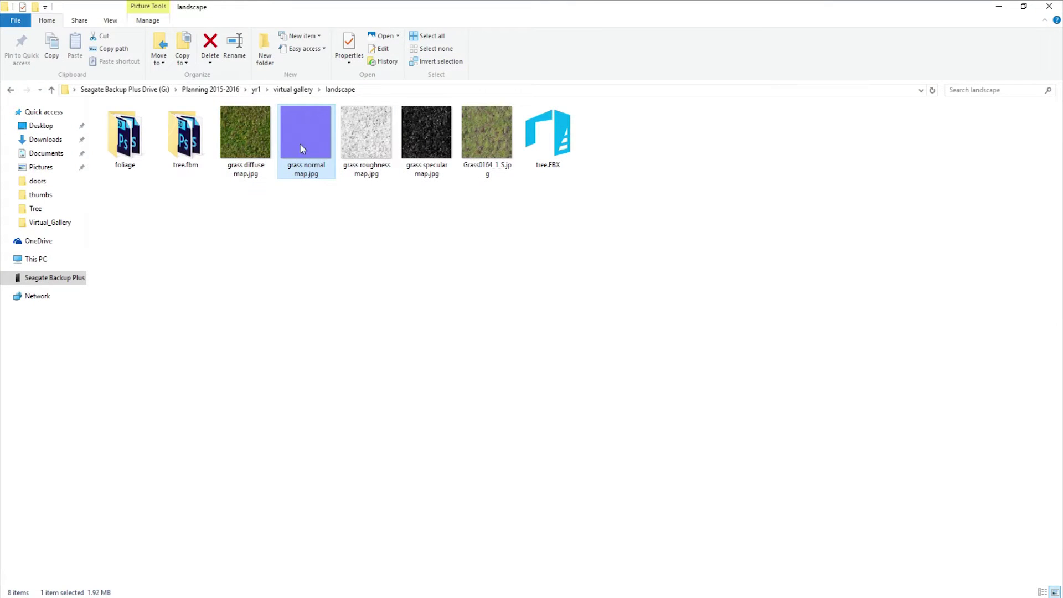
Import grass diffuse map.jpg into Unreal's Landscape folder and create a material from the imported texture
{"action": "left_click", "coordinate": [253, 137]}
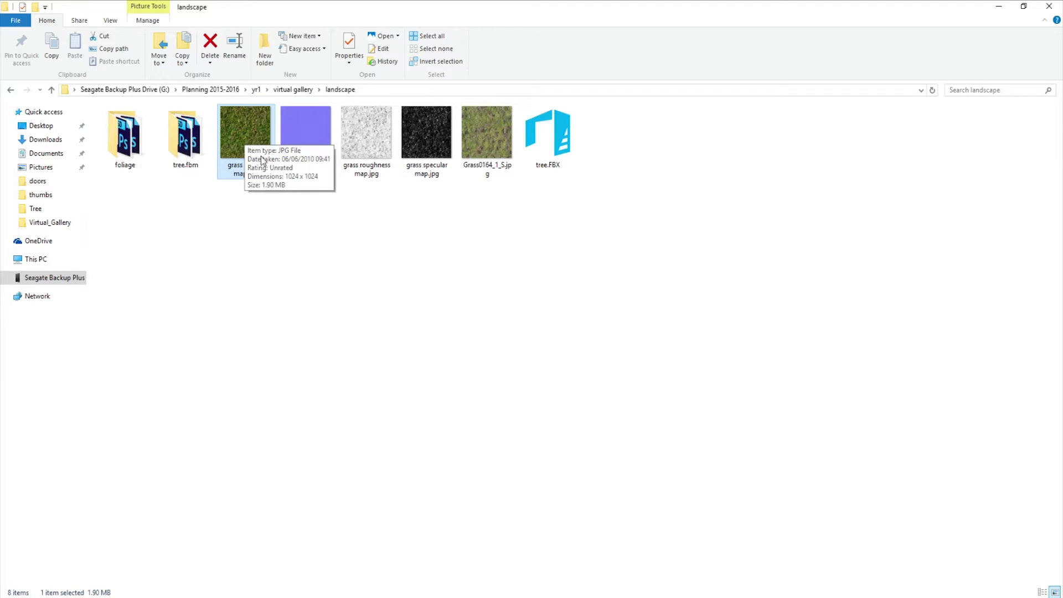
{"action": "left_click_drag", "start_coordinate": [248, 137], "coordinate": [269, 506]}
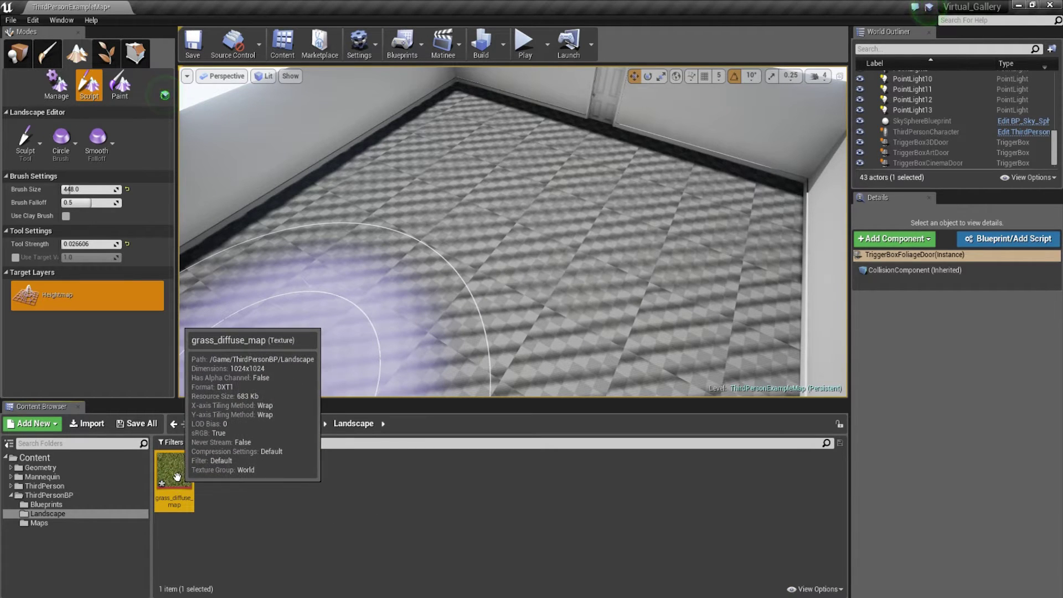
{"action": "right_click", "coordinate": [168, 473]}
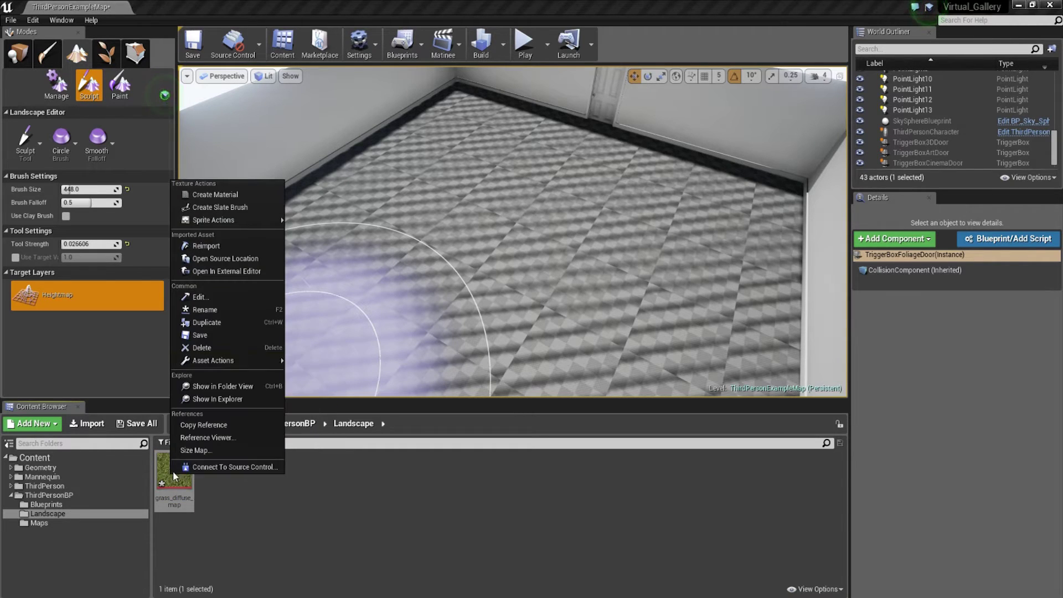
{"action": "left_click", "coordinate": [222, 196]}
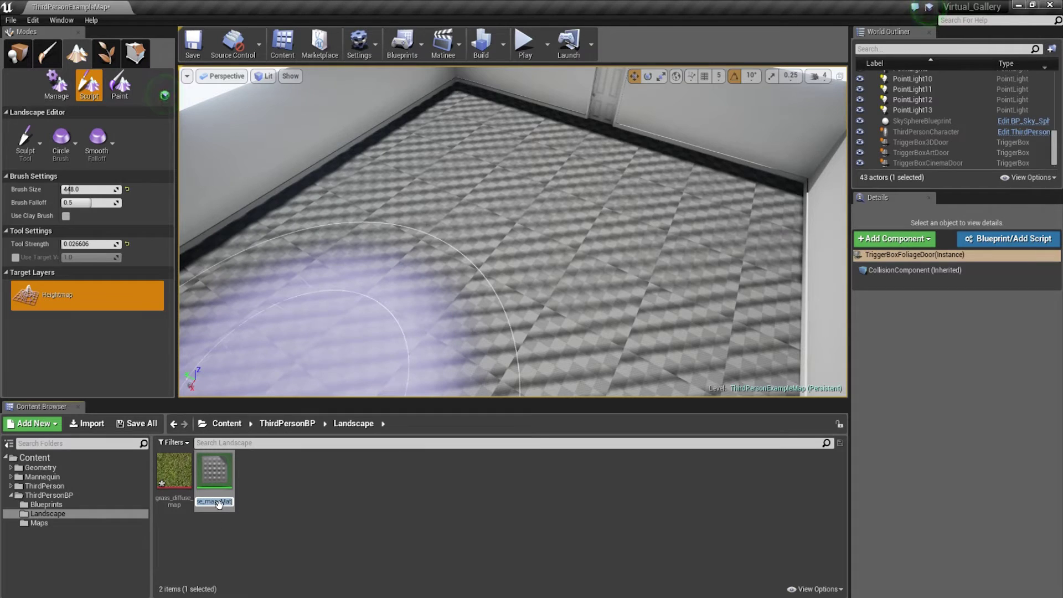
Name the new grass material LandscapeMaterial, without the _Mat suffix
{"action": "left_click_drag", "start_coordinate": [219, 503], "coordinate": [130, 501]}
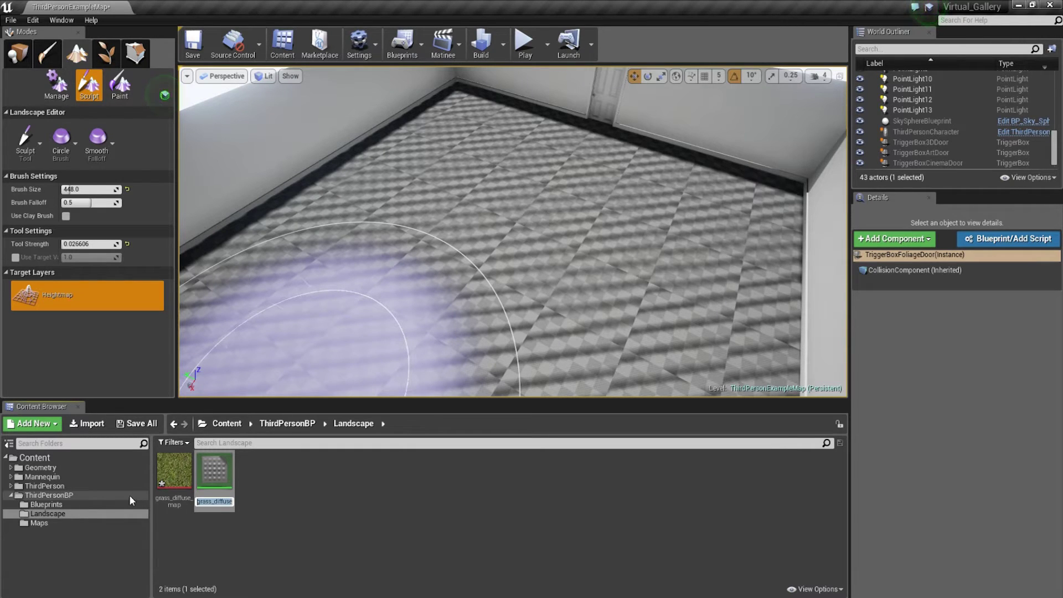
{"action": "type", "text": "LandscapeMaterial_Mat"}
{"action": "key", "text": "Return"}
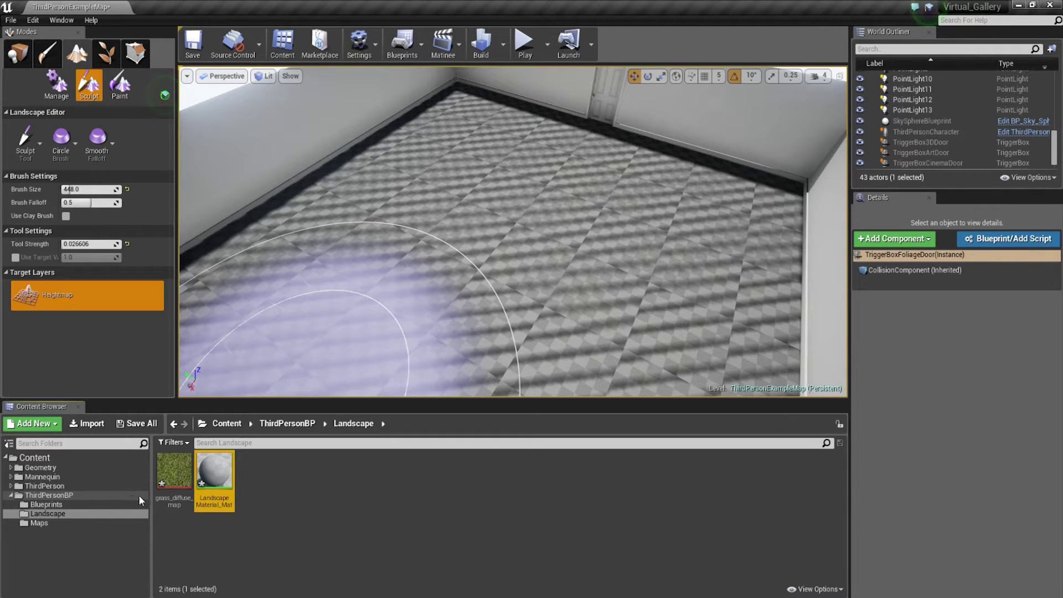
{"action": "left_click", "coordinate": [222, 502]}
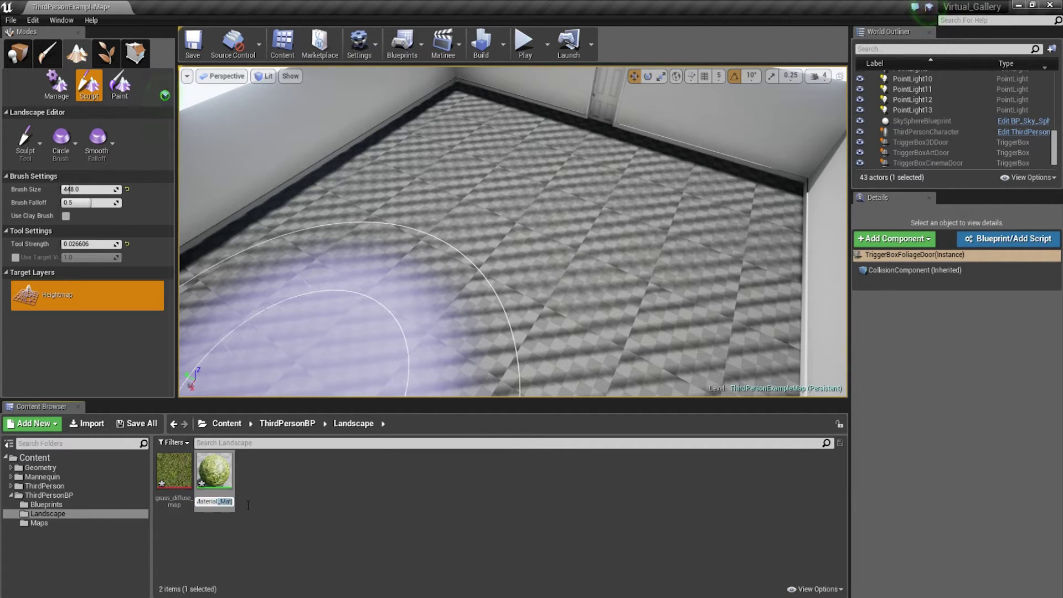
{"action": "left_click", "coordinate": [288, 507]}
Open LandscapeMaterial, disconnect the grass Texture Sample from Base Color and move it farther away from the material node
{"action": "left_click", "coordinate": [219, 475]}
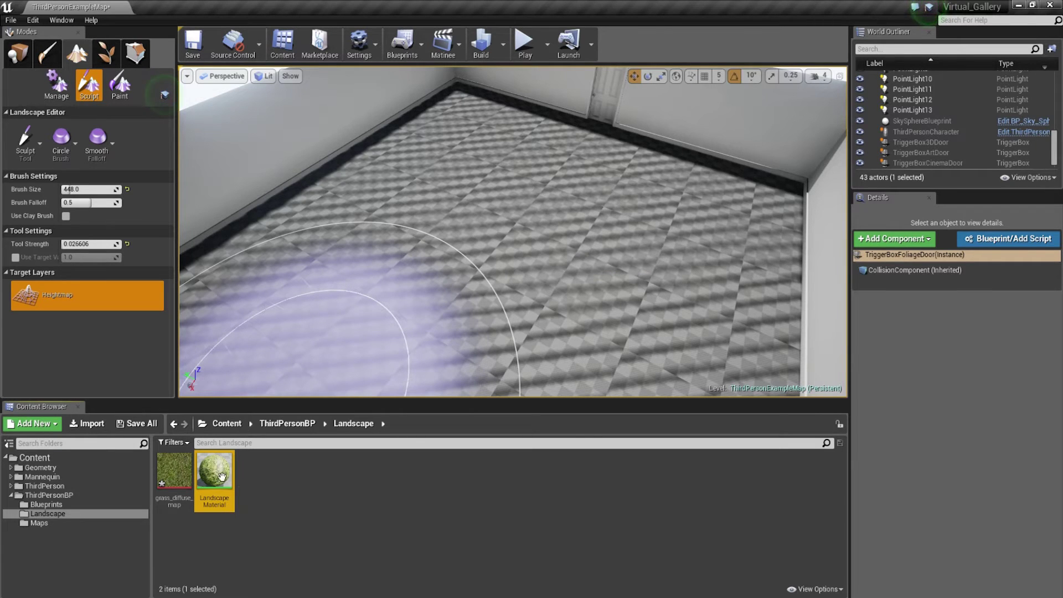
{"action": "double_click", "coordinate": [221, 477]}
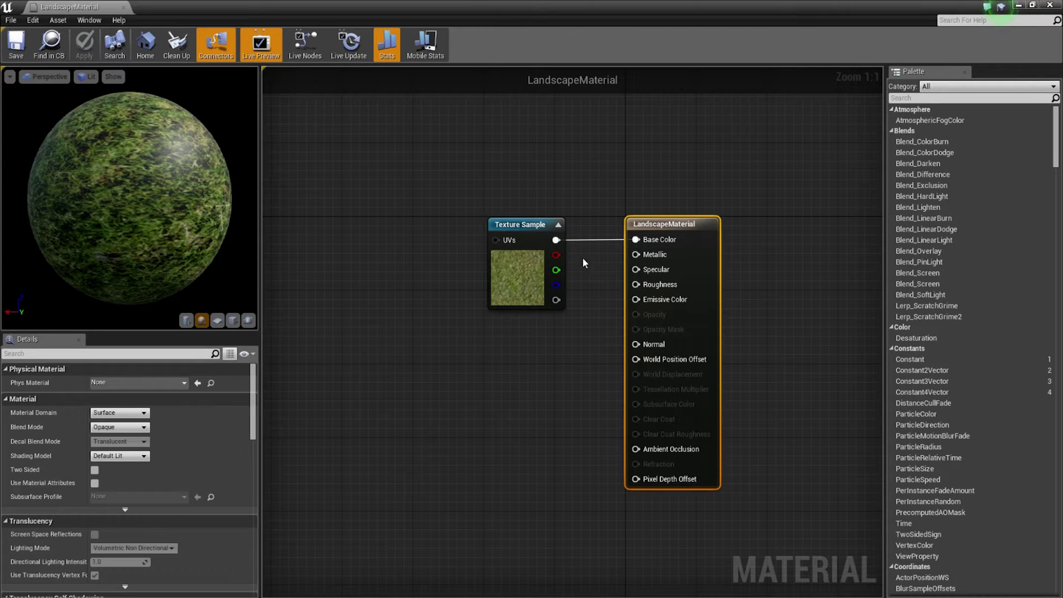
{"action": "left_click", "coordinate": [556, 240], "text": "alt"}
{"action": "left_click_drag", "start_coordinate": [522, 230], "coordinate": [396, 214]}
{"action": "right_click_drag", "start_coordinate": [505, 275], "coordinate": [607, 338]}
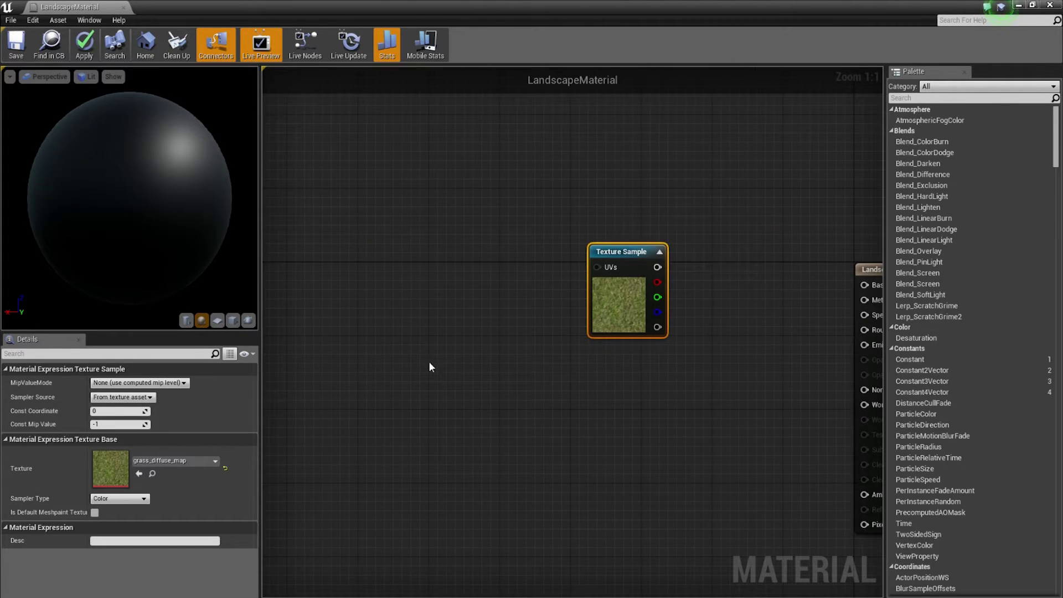
Add a LandscapeLayerCoords node and route it through a Multiply node into the grass Texture Sample's UVs
{"action": "right_click", "coordinate": [402, 338]}
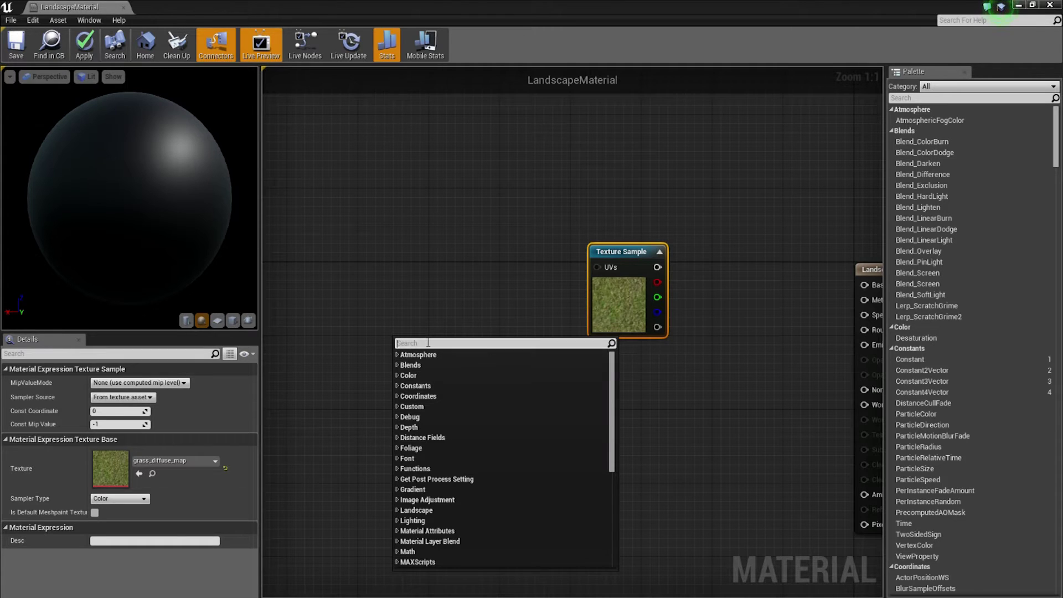
{"action": "type", "text": "landsca"}
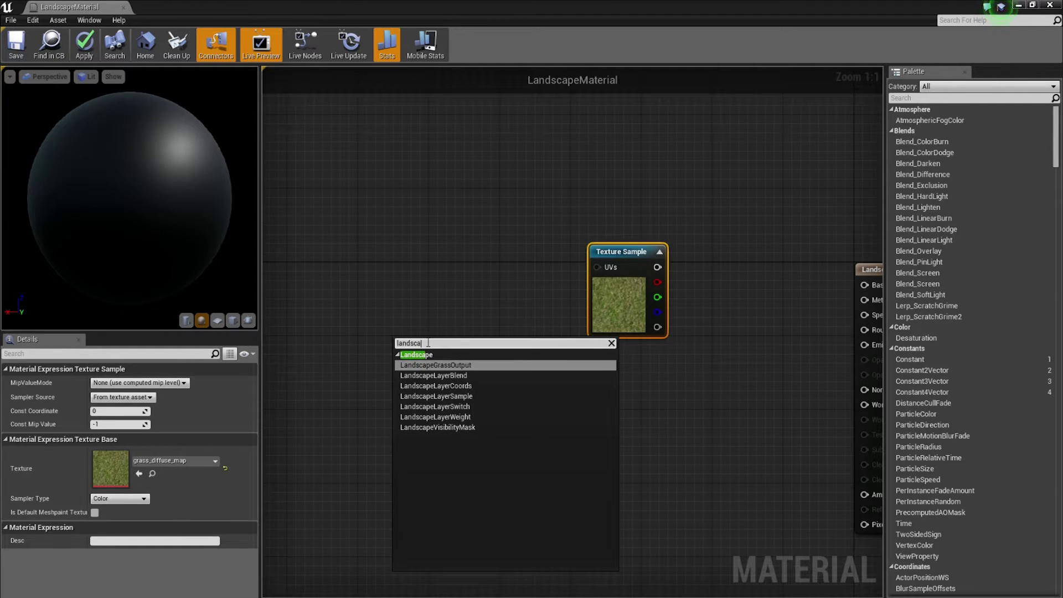
{"action": "left_click", "coordinate": [464, 387]}
{"action": "left_click_drag", "start_coordinate": [464, 387], "coordinate": [473, 288]}
{"action": "type", "text": "multiply"}
{"action": "key", "text": "Return"}
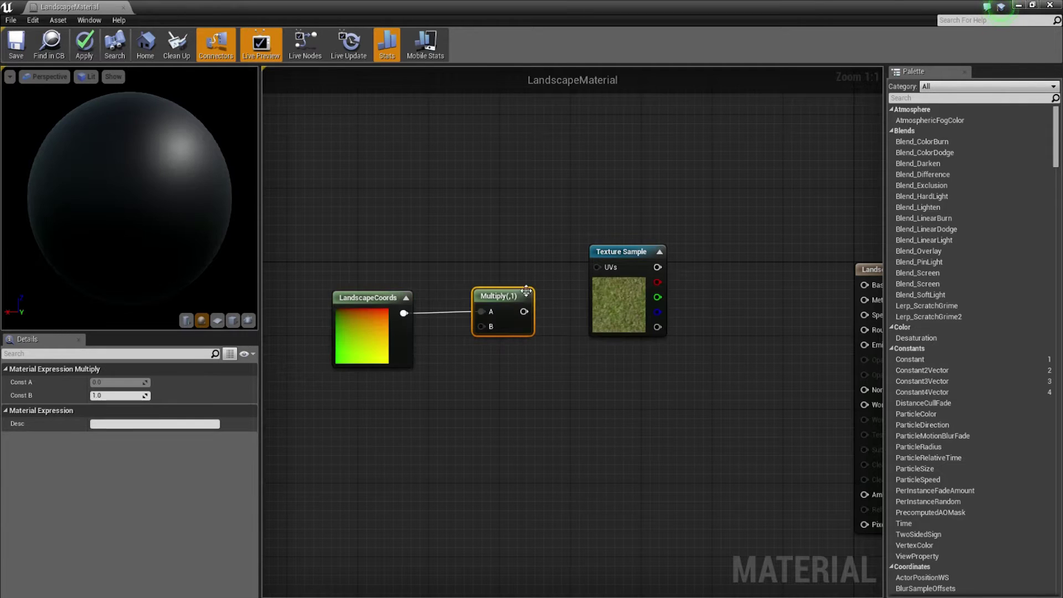
{"action": "left_click_drag", "start_coordinate": [524, 311], "coordinate": [594, 268]}
Add a LandscapeLayerBlend node between the grass Texture Sample and the LandscapeMaterial node
{"action": "right_click_drag", "start_coordinate": [653, 272], "coordinate": [480, 274]}
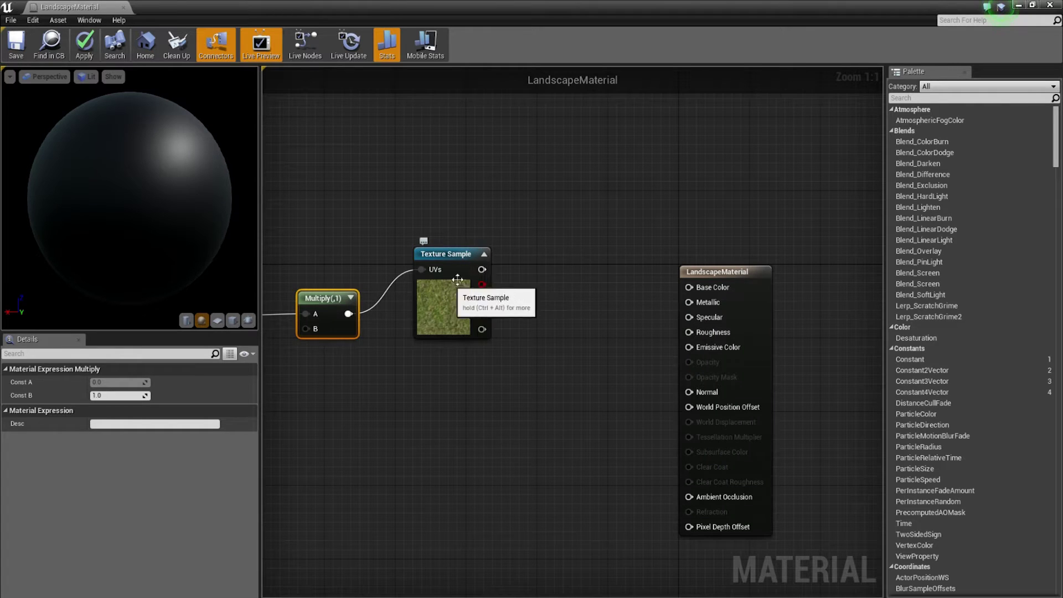
{"action": "left_click", "coordinate": [590, 241]}
{"action": "right_click", "coordinate": [571, 351]}
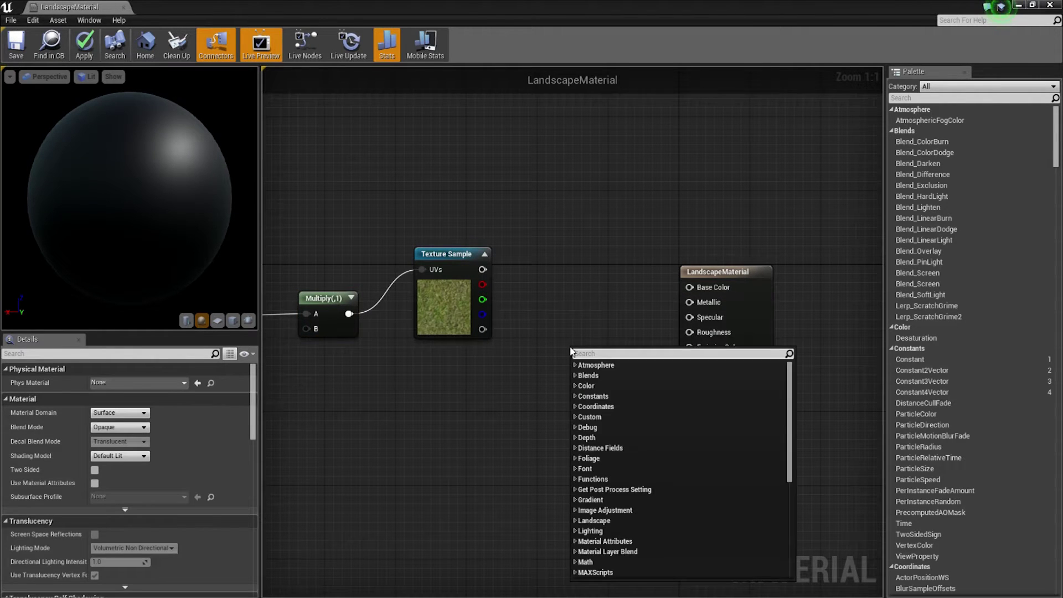
{"action": "type", "text": "landscape"}
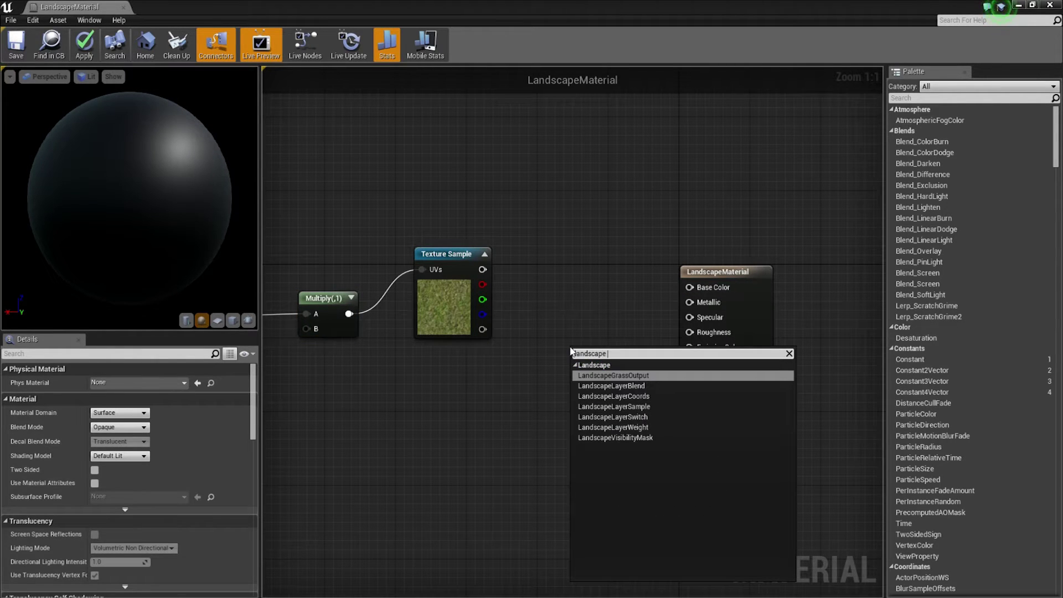
{"action": "left_click", "coordinate": [634, 387]}
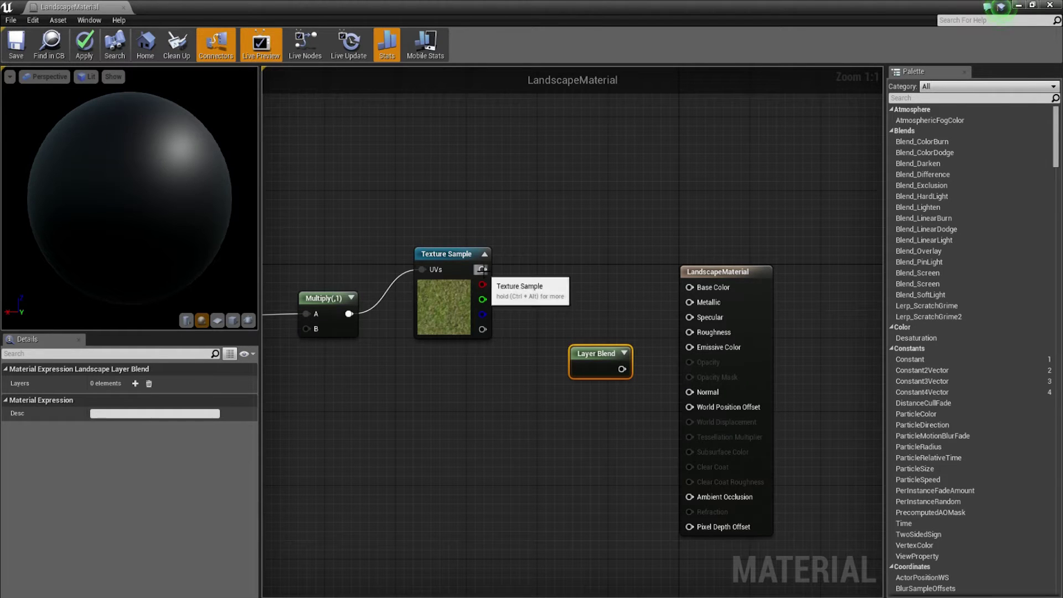
Move the Layer Blend node beside the grass Texture Sample and add one layer to it named Grass
{"action": "left_click_drag", "start_coordinate": [588, 363], "coordinate": [556, 281]}
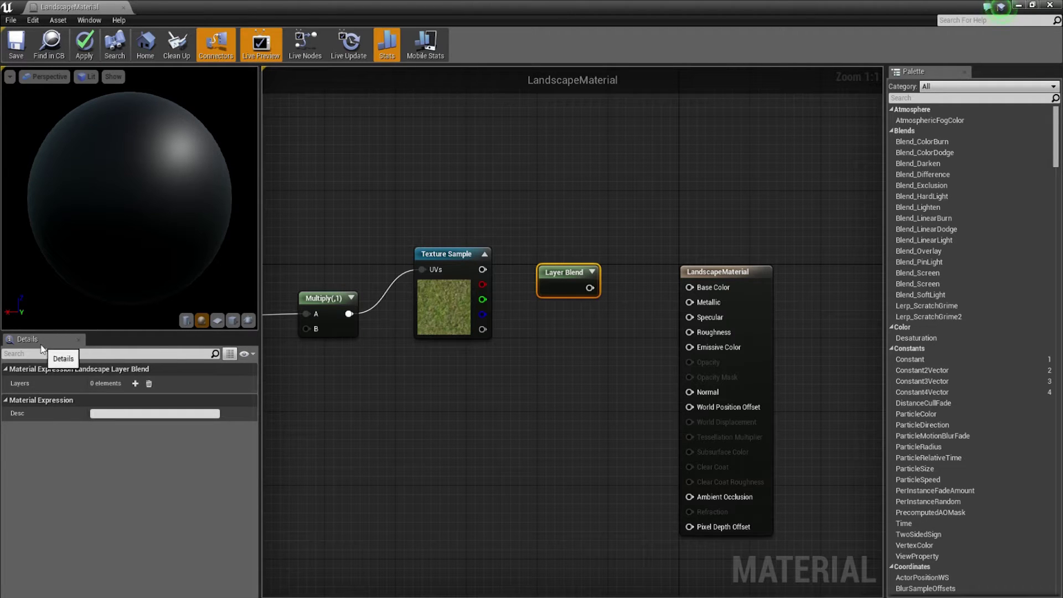
{"action": "left_click", "coordinate": [135, 384]}
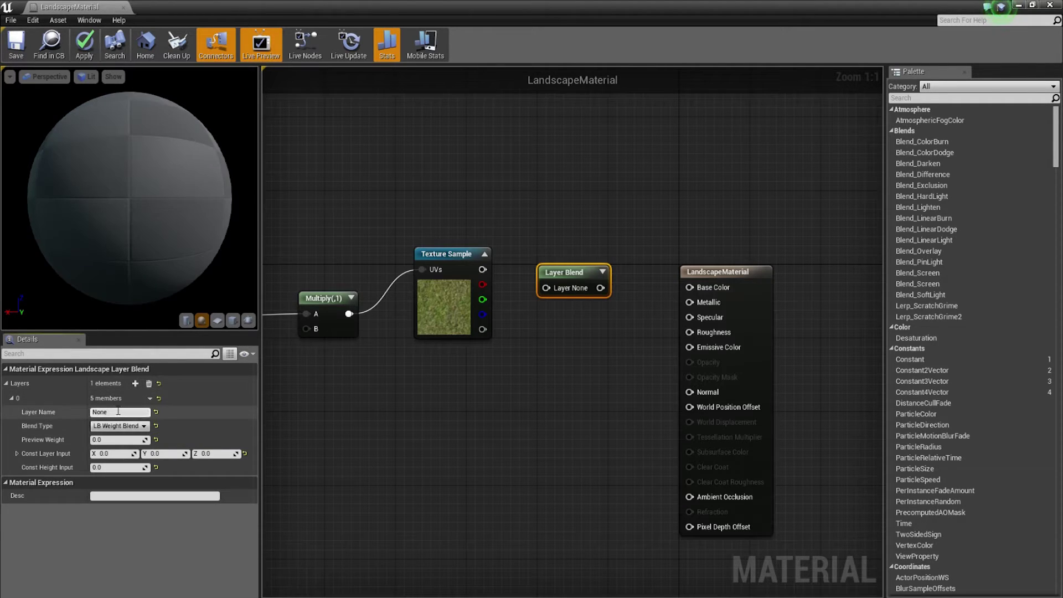
{"action": "left_click", "coordinate": [118, 412]}
{"action": "double_click", "coordinate": [118, 412]}
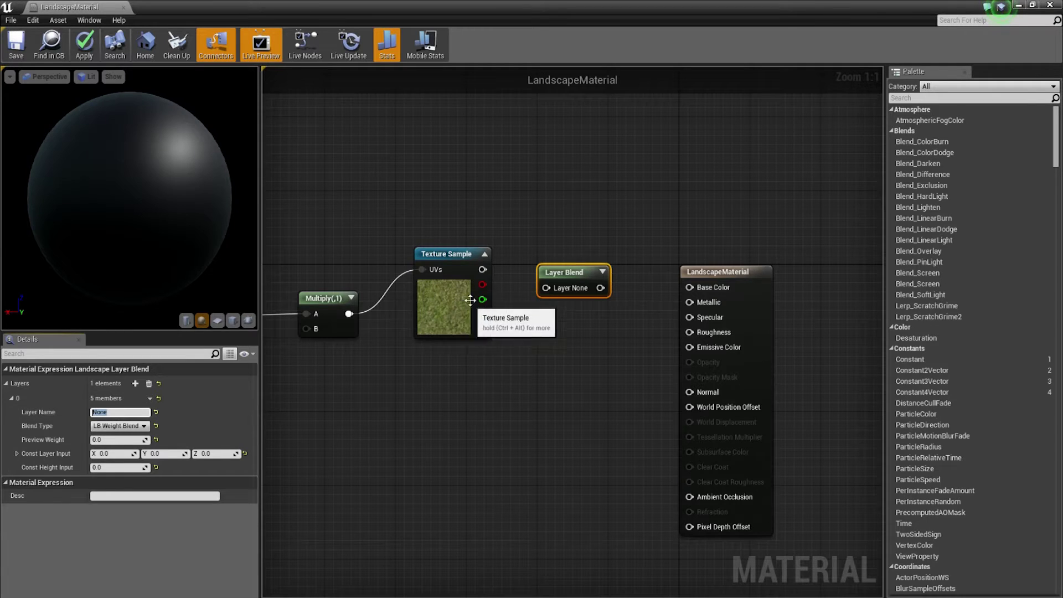
{"action": "type", "text": "Grass"}
{"action": "key", "text": "Return"}
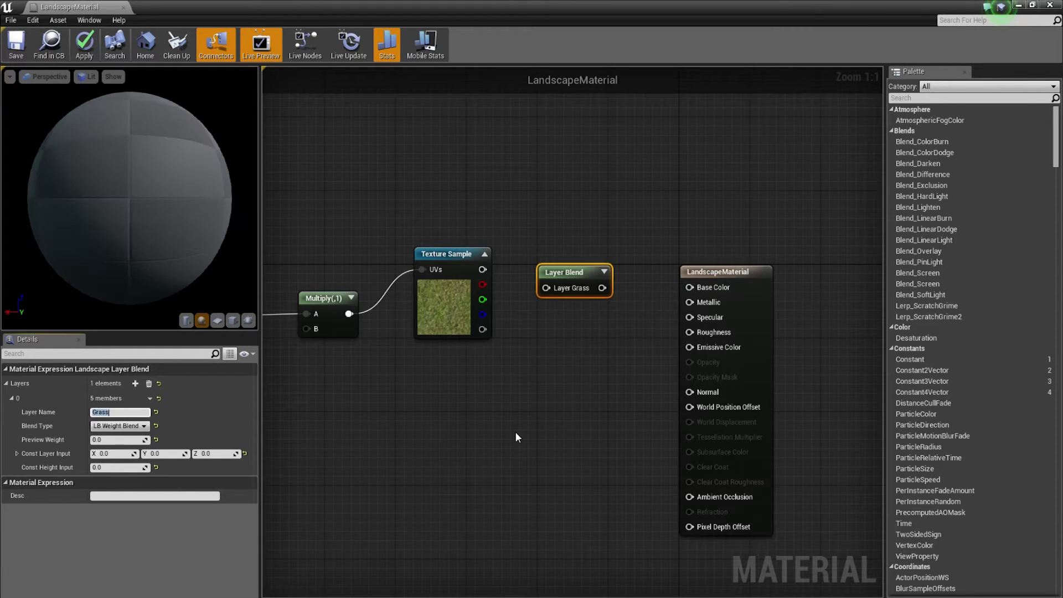
Connect the grass Texture Sample through the Layer Blend's Grass layer to the material's Base Color
{"action": "left_click_drag", "start_coordinate": [483, 269], "coordinate": [690, 288]}
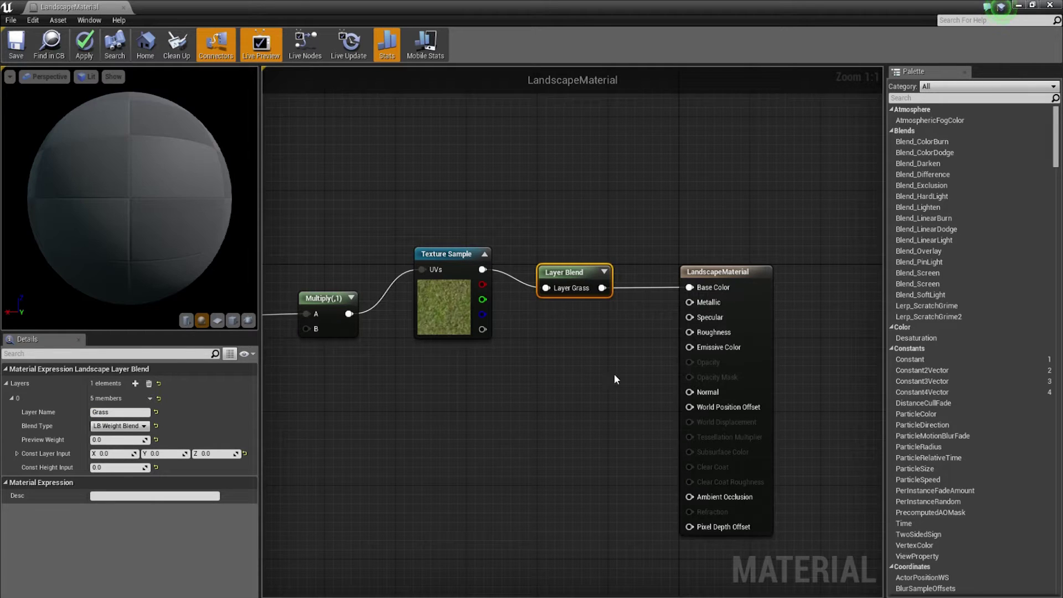
{"action": "right_click_drag", "start_coordinate": [537, 363], "coordinate": [649, 362]}
{"action": "scroll", "coordinate": [536, 364], "scroll_direction": "down", "scroll_amount": 1}
{"action": "left_click", "coordinate": [479, 327]}
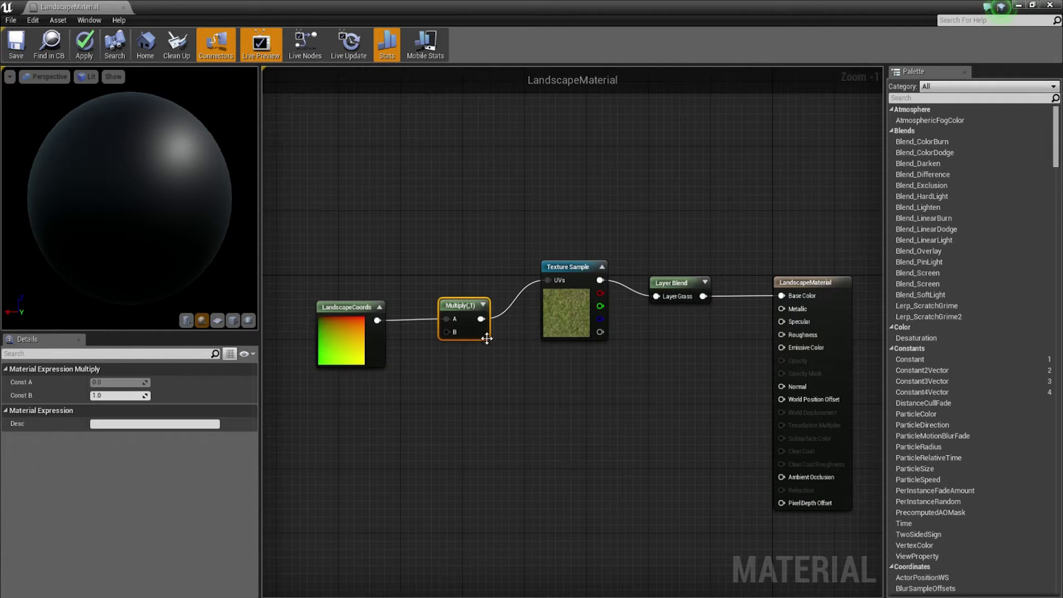
{"action": "scroll", "coordinate": [454, 338], "scroll_direction": "up", "scroll_amount": 1}
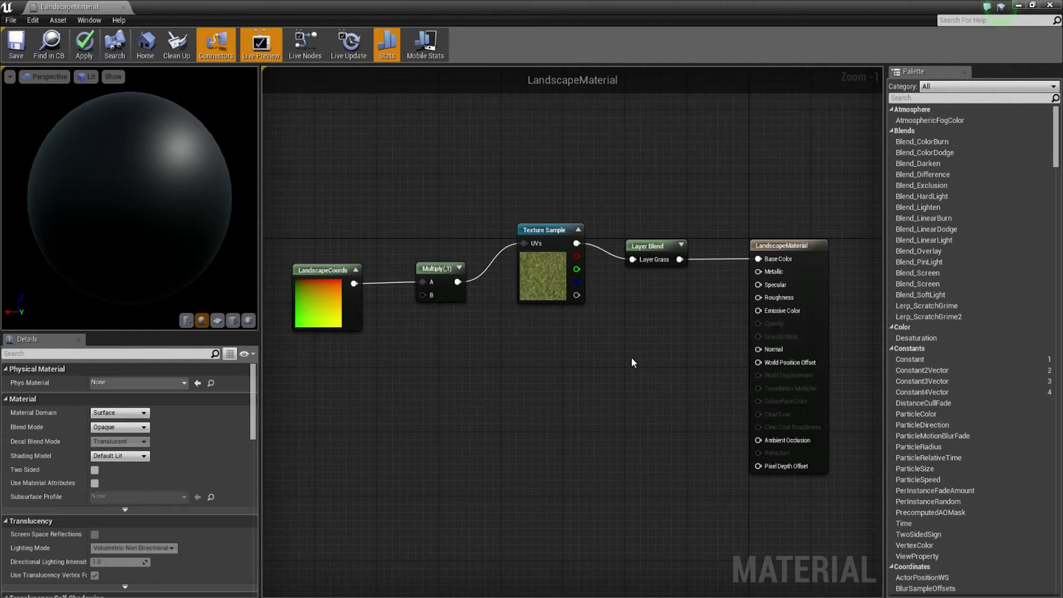
Import the grass normal, roughness and specular maps from the landscape folder in File Explorer into the project's Landscape folder
{"action": "left_click_drag", "start_coordinate": [398, 3], "coordinate": [700, 87]}
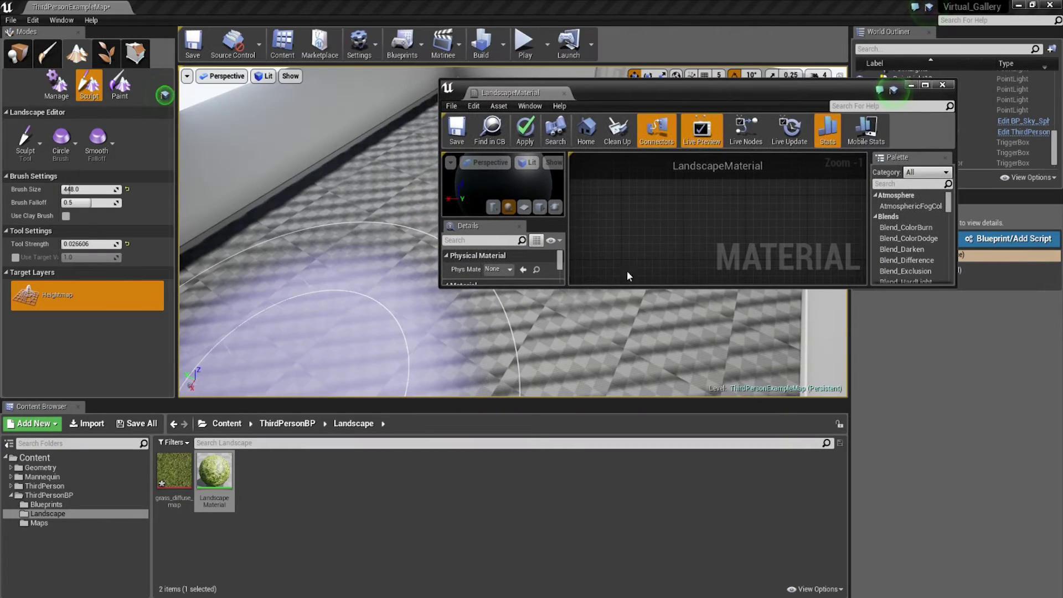
{"action": "left_click", "coordinate": [410, 597]}
{"action": "left_click", "coordinate": [306, 148]}
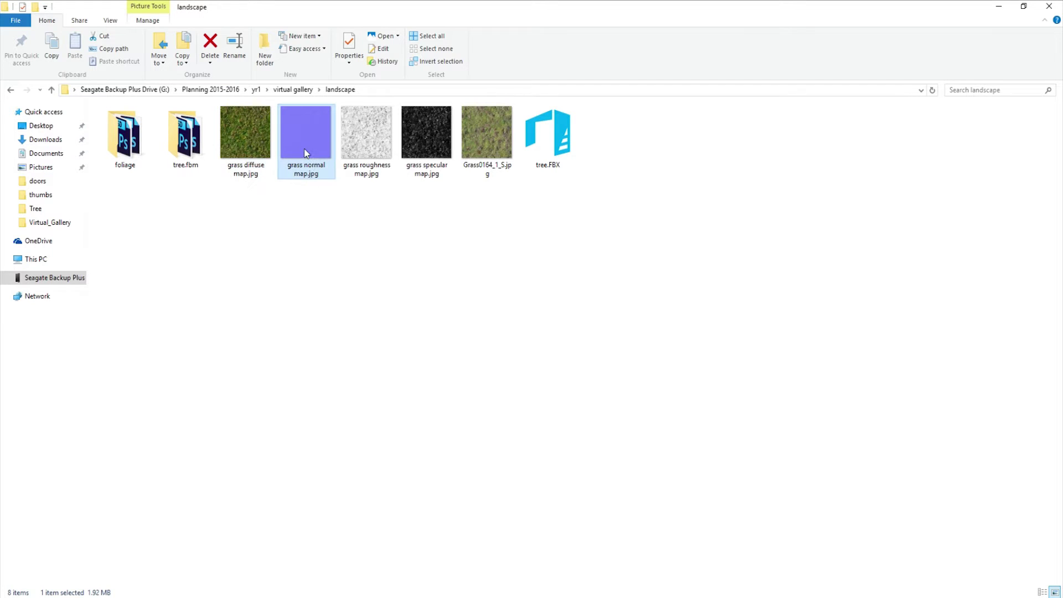
{"action": "left_click", "coordinate": [431, 139], "text": "shift"}
{"action": "left_click_drag", "start_coordinate": [325, 152], "coordinate": [300, 516]}
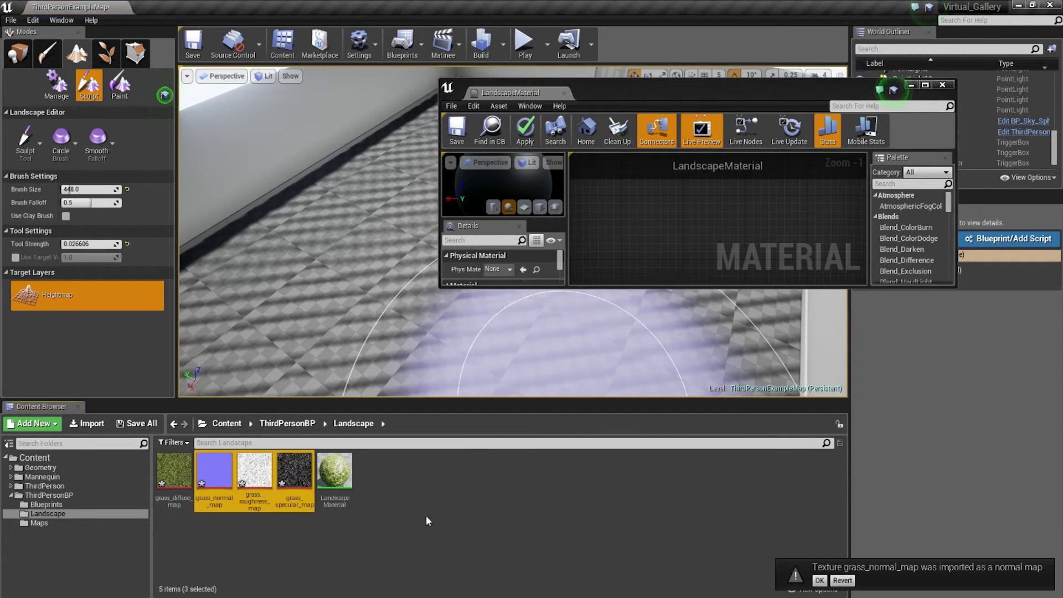
Add grass_normal_map, grass_roughness_map and grass_specular_map to the LandscapeMaterial graph as Texture Samples and maximise its editor
{"action": "left_click", "coordinate": [214, 471]}
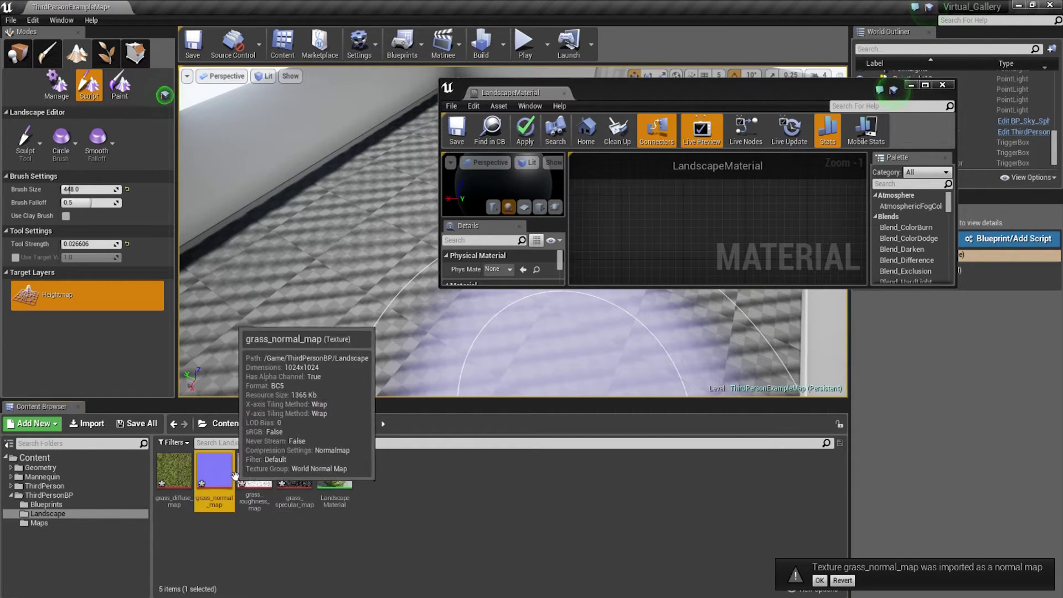
{"action": "left_click", "coordinate": [294, 471], "text": "shift"}
{"action": "left_click_drag", "start_coordinate": [294, 471], "coordinate": [642, 218]}
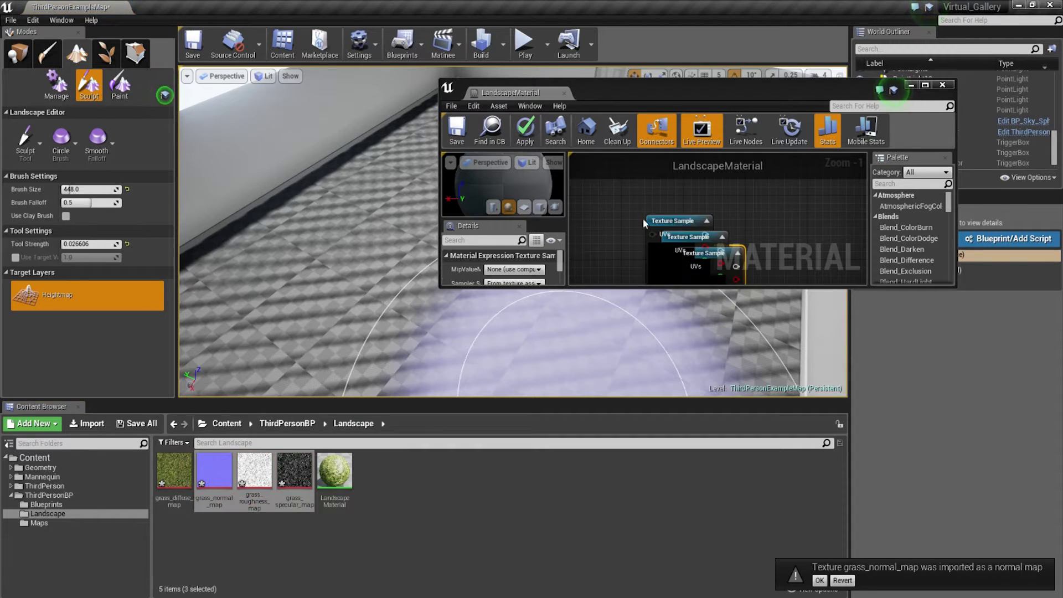
{"action": "double_click", "coordinate": [656, 89]}
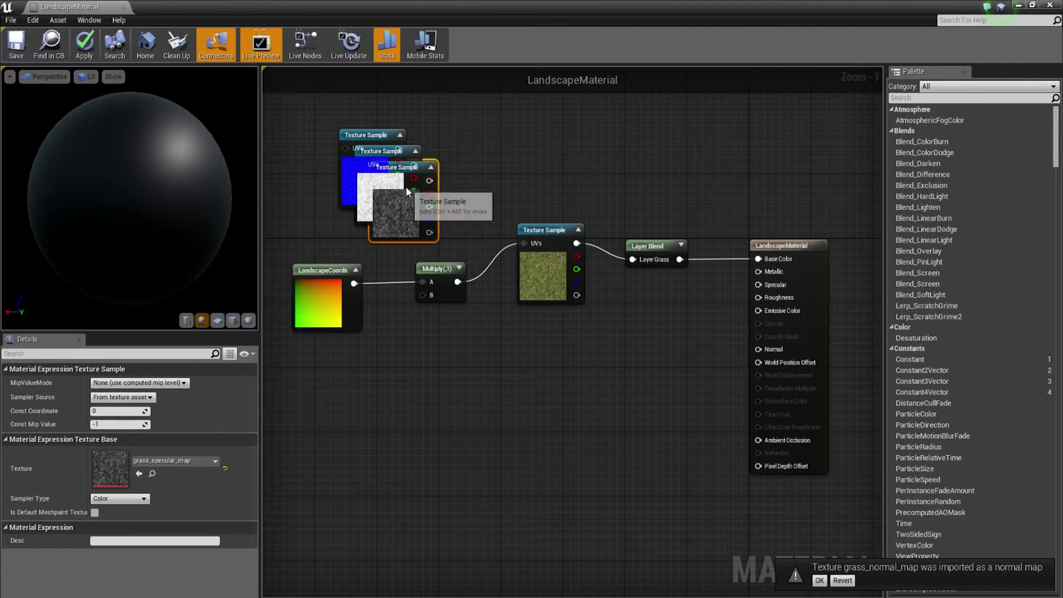
Stack the specular, roughness and normal Texture Samples in that order in a column below the grass diffuse sample
{"action": "left_click_drag", "start_coordinate": [398, 177], "coordinate": [547, 326]}
{"action": "left_click_drag", "start_coordinate": [404, 182], "coordinate": [552, 429]}
{"action": "left_click_drag", "start_coordinate": [379, 180], "coordinate": [538, 497]}
{"action": "left_click", "coordinate": [483, 397]}
Connect the Multiply output to the UVs of the three new Texture Samples and move Multiply and LandscapeCoords lower
{"action": "left_click_drag", "start_coordinate": [439, 271], "coordinate": [524, 334]}
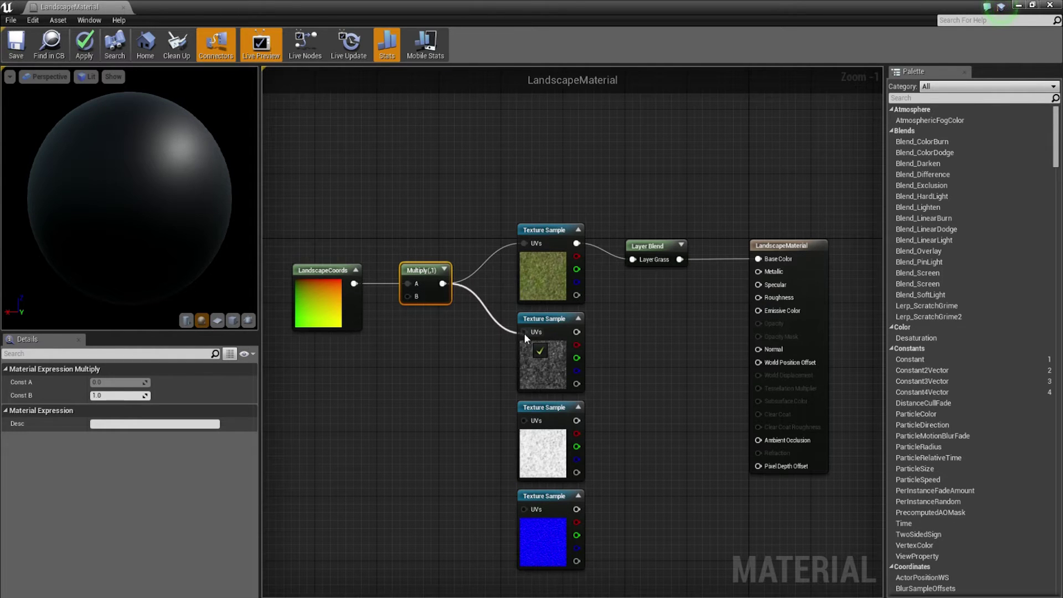
{"action": "left_click_drag", "start_coordinate": [443, 284], "coordinate": [523, 417]}
{"action": "left_click", "coordinate": [465, 414]}
{"action": "left_click_drag", "start_coordinate": [444, 283], "coordinate": [526, 424]}
{"action": "left_click_drag", "start_coordinate": [443, 283], "coordinate": [523, 511]}
{"action": "left_click_drag", "start_coordinate": [316, 232], "coordinate": [412, 355]}
{"action": "left_click_drag", "start_coordinate": [422, 271], "coordinate": [413, 335]}
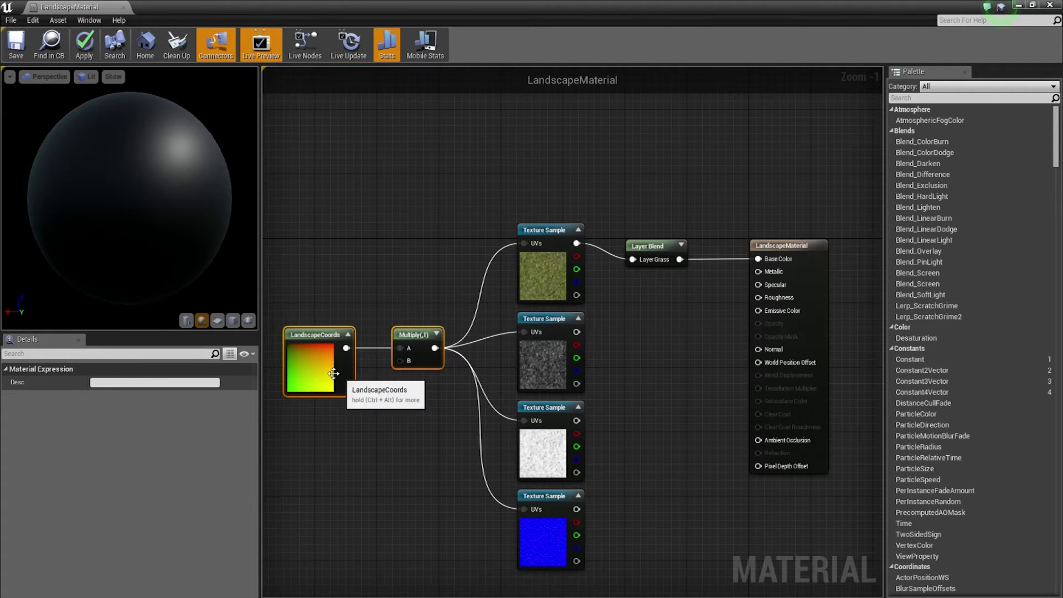
{"action": "left_click", "coordinate": [380, 252]}
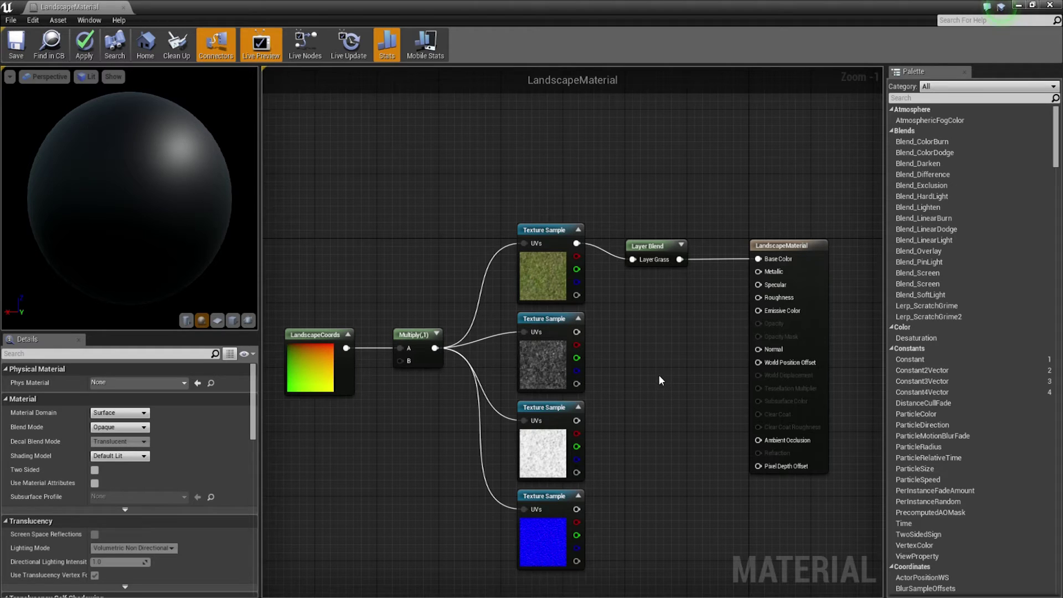
Duplicate the Layer Blend node and route the specular Texture Sample through the copy into the material's Specular input
{"action": "right_click_drag", "start_coordinate": [643, 373], "coordinate": [559, 325]}
{"action": "left_click_drag", "start_coordinate": [567, 200], "coordinate": [575, 225]}
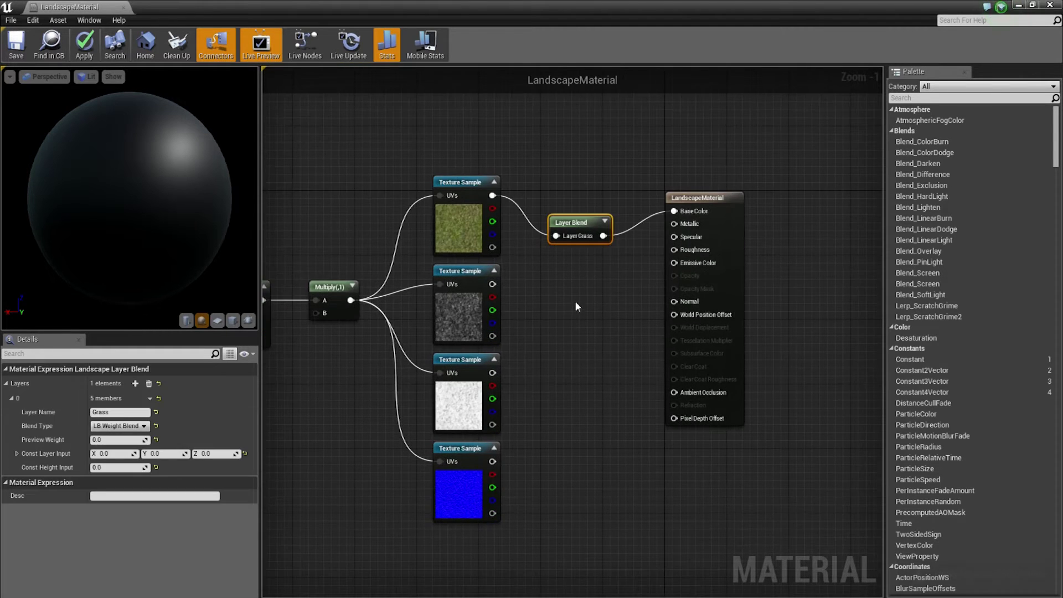
{"action": "key", "text": "ctrl+w"}
{"action": "left_click_drag", "start_coordinate": [624, 228], "coordinate": [581, 291]}
{"action": "left_click_drag", "start_coordinate": [492, 284], "coordinate": [674, 236]}
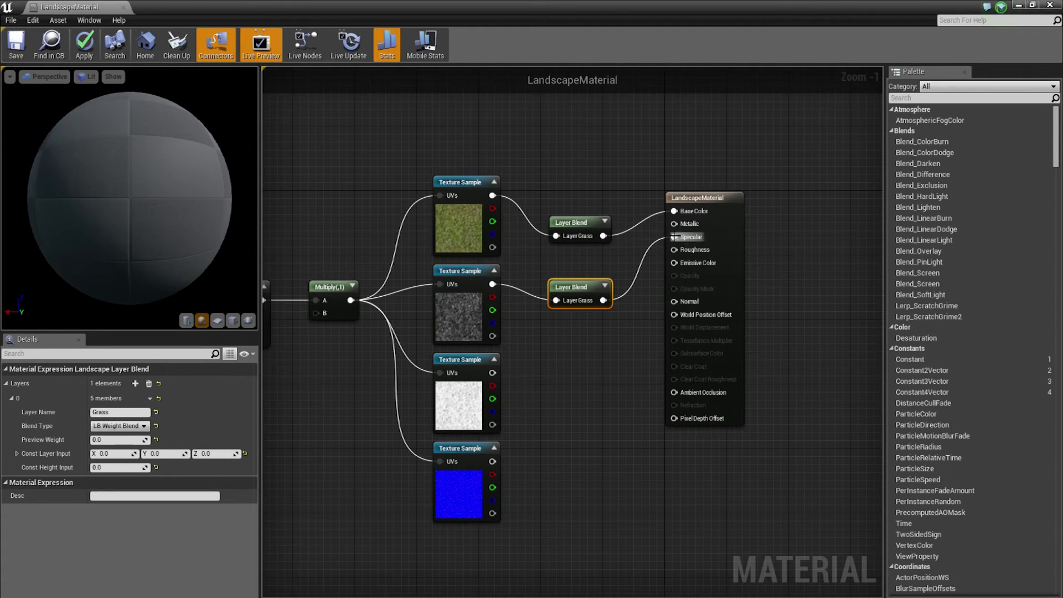
Duplicate the Layer Blend node again and route the roughness Texture Sample through it into the material's Roughness input
{"action": "left_click_drag", "start_coordinate": [581, 291], "coordinate": [568, 379]}
{"action": "key", "text": "ctrl+w"}
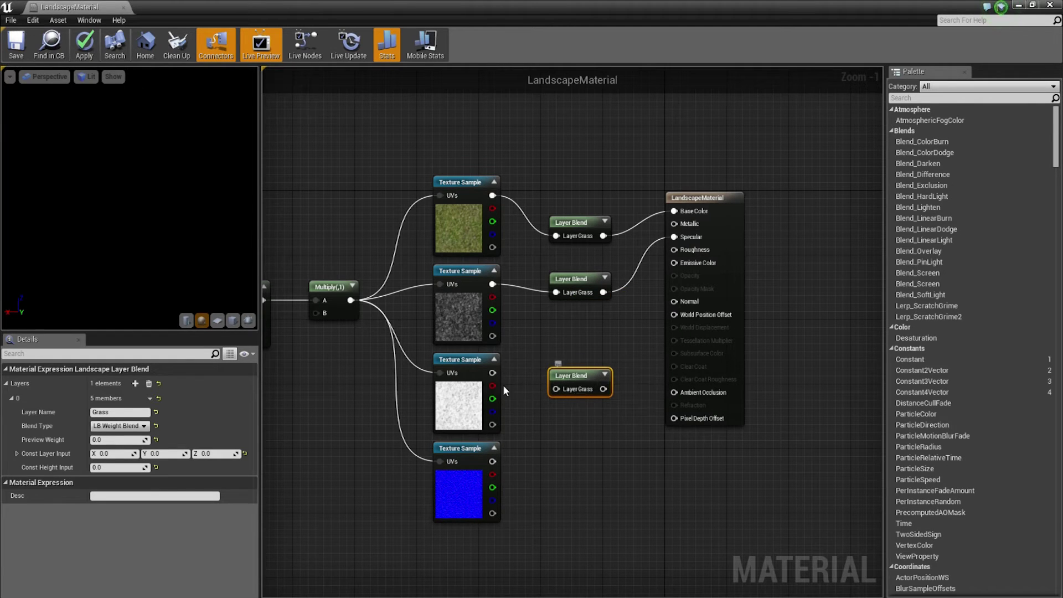
{"action": "left_click_drag", "start_coordinate": [493, 373], "coordinate": [675, 250]}
{"action": "left_click_drag", "start_coordinate": [585, 364], "coordinate": [586, 344]}
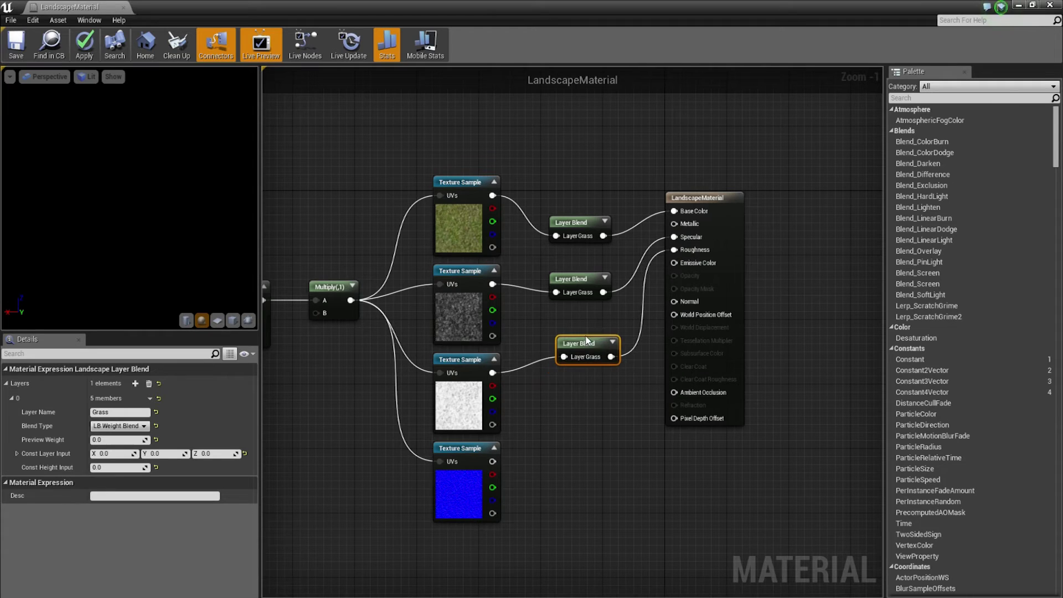
{"action": "left_click_drag", "start_coordinate": [491, 373], "coordinate": [537, 340]}
{"action": "left_click_drag", "start_coordinate": [555, 292], "coordinate": [556, 292]}
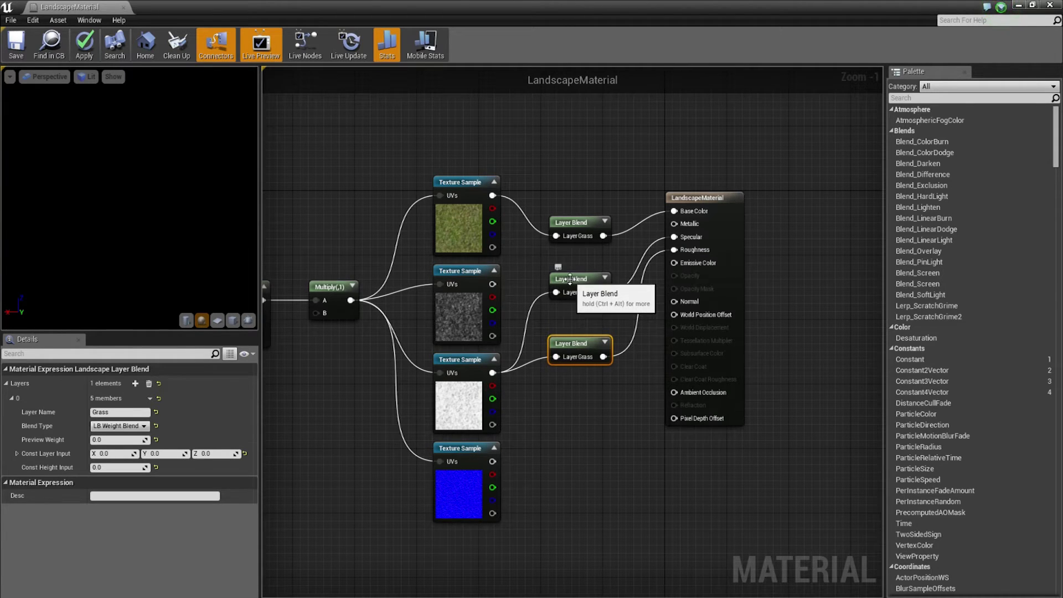
{"action": "key", "text": "ctrl+z"}
Add a fourth Layer Blend copy and route the normal map Texture Sample through it into the material's Normal input
{"action": "key", "text": "ctrl+v"}
{"action": "left_click_drag", "start_coordinate": [604, 363], "coordinate": [565, 426]}
{"action": "left_click_drag", "start_coordinate": [498, 464], "coordinate": [607, 430]}
{"action": "left_click_drag", "start_coordinate": [673, 306], "coordinate": [674, 302]}
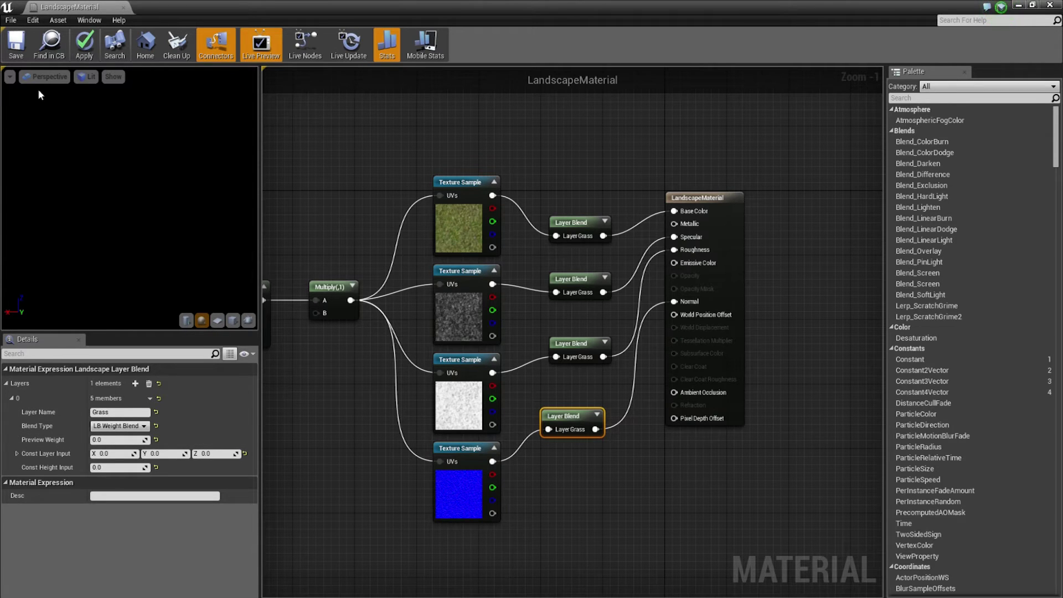
Save LandscapeMaterial and return to the foliage room in the level
{"action": "left_click", "coordinate": [17, 50]}
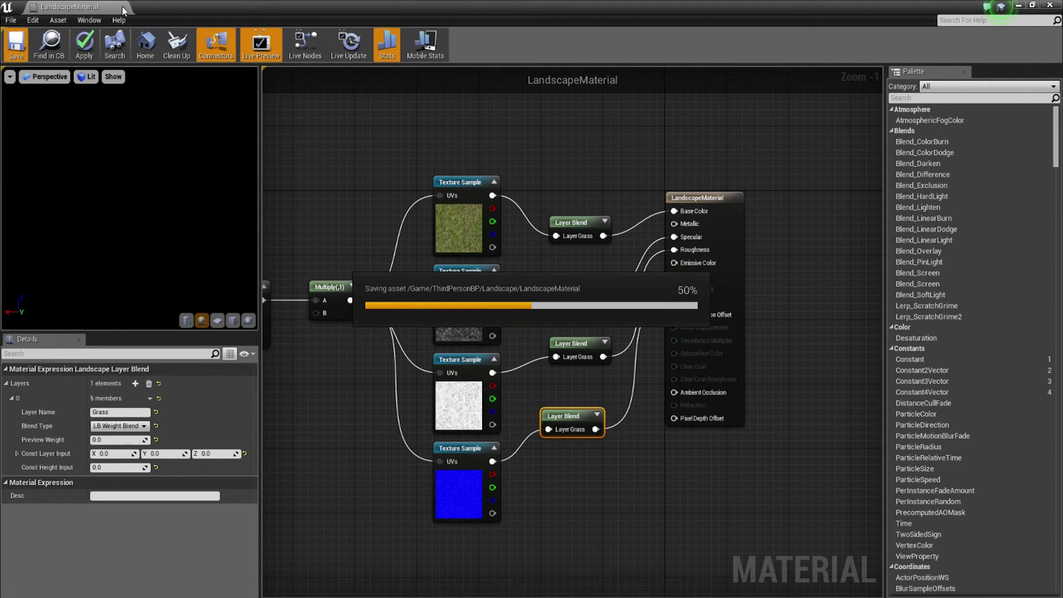
{"action": "left_click_drag", "start_coordinate": [191, 5], "coordinate": [357, 92]}
{"action": "left_click", "coordinate": [290, 104]}
{"action": "right_click_drag", "start_coordinate": [513, 294], "coordinate": [604, 321]}
{"action": "right_click_drag", "start_coordinate": [476, 283], "coordinate": [486, 284]}
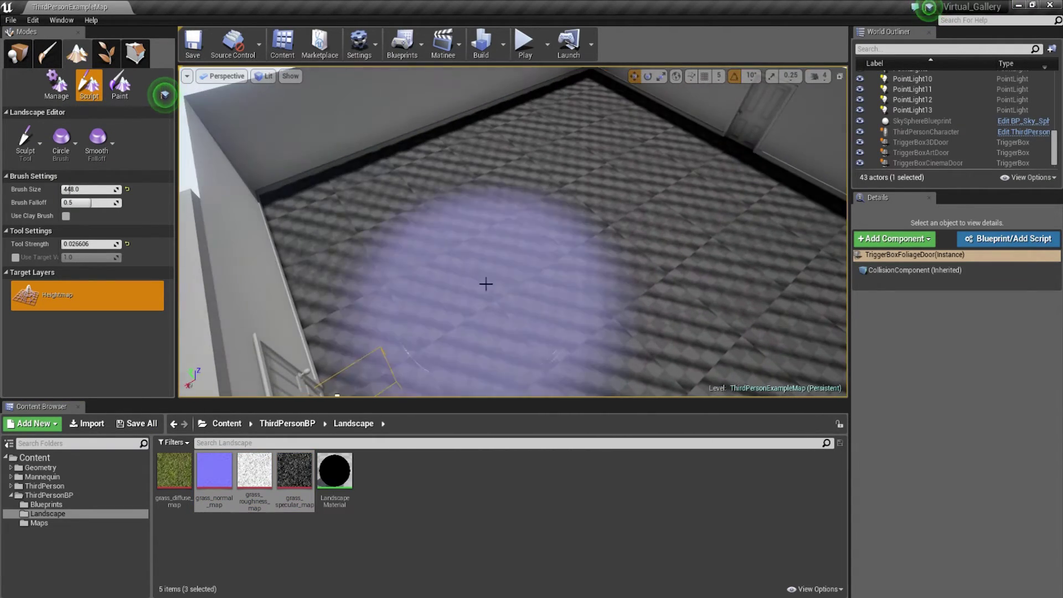
Select the Landscape floor in the foliage room and assign LandscapeMaterial as its Landscape Material
{"action": "left_click", "coordinate": [122, 90]}
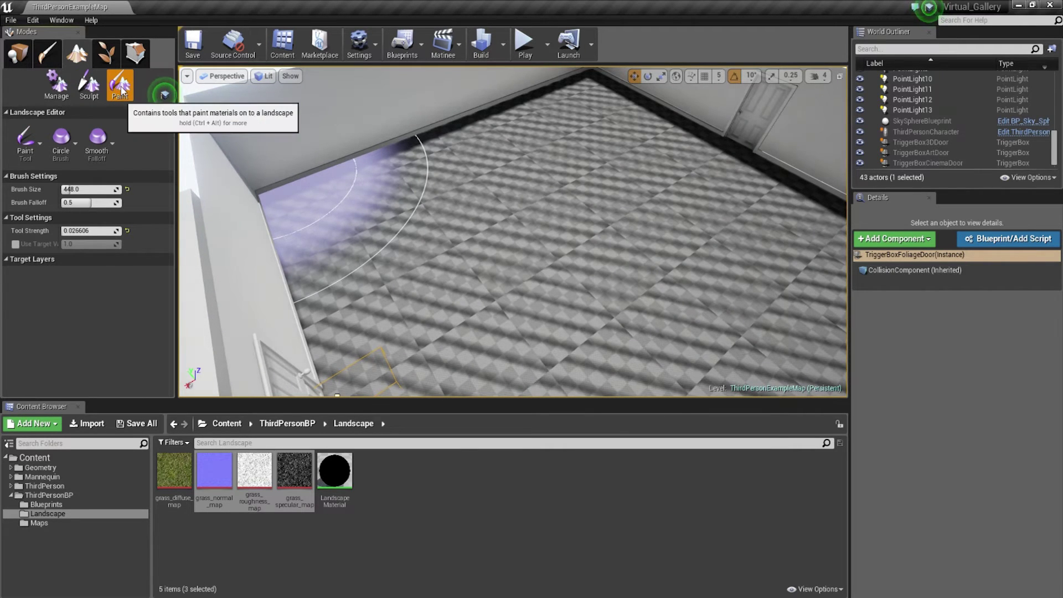
{"action": "left_click", "coordinate": [18, 55]}
{"action": "left_click", "coordinate": [485, 159]}
{"action": "key", "text": "s"}
{"action": "right_click_drag", "start_coordinate": [485, 159], "coordinate": [526, 164]}
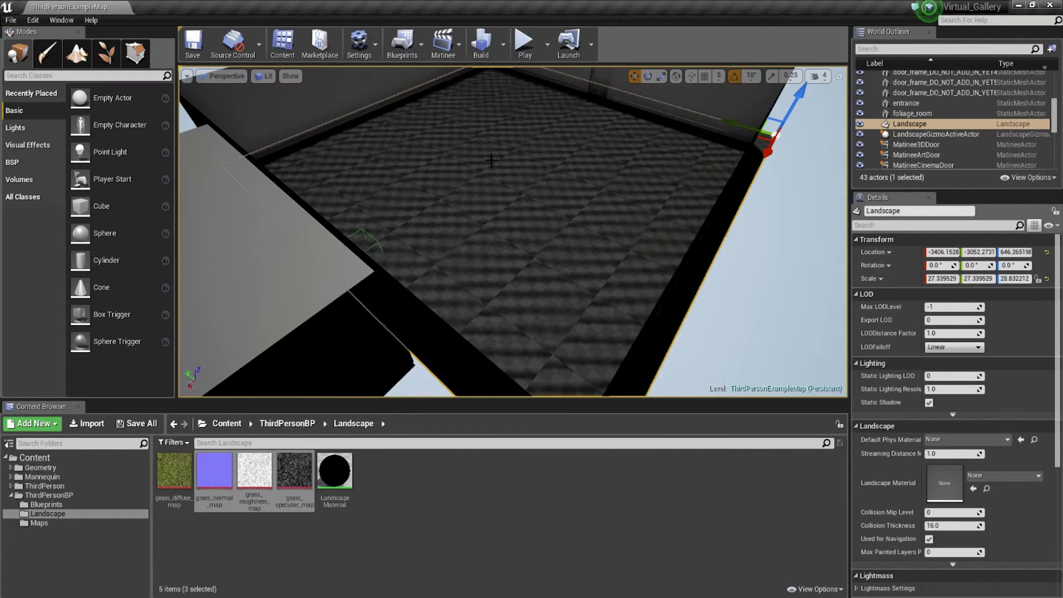
{"action": "mouse_move", "coordinate": [489, 179]}
{"action": "right_mouse_down"}
{"action": "mouse_move", "coordinate": [477, 185]}
{"action": "mouse_move", "coordinate": [488, 178]}
{"action": "right_mouse_up"}
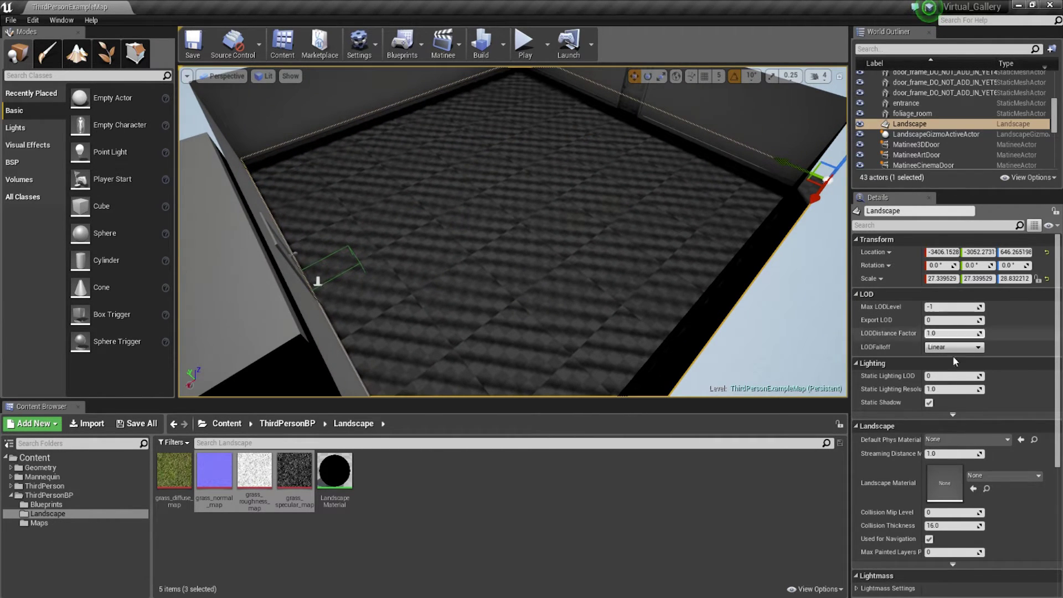
{"action": "left_click_drag", "start_coordinate": [334, 472], "coordinate": [962, 472]}
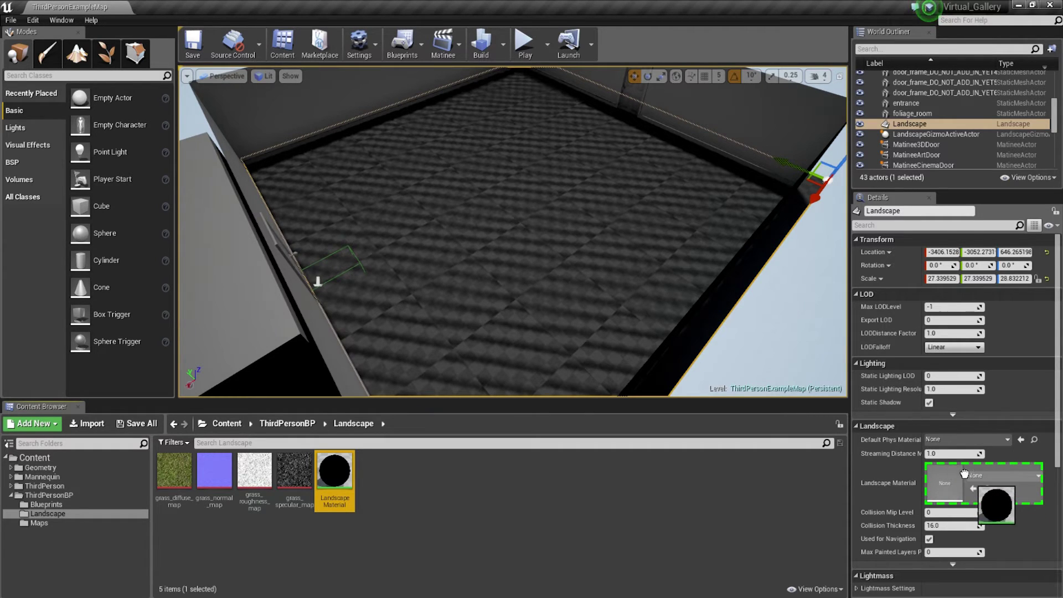
{"action": "left_click_drag", "start_coordinate": [957, 479], "coordinate": [957, 480]}
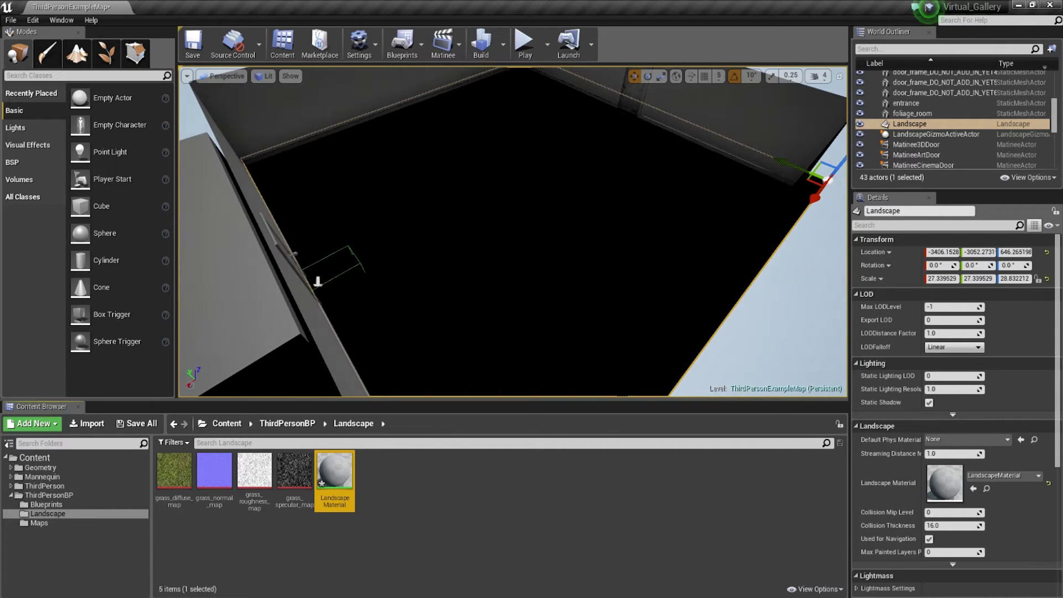
In the landscape Paint tools, create a weight-blended layer info named Grass_LayerInfo for the Grass layer in the Landscape folder
{"action": "right_click_drag", "start_coordinate": [512, 244], "coordinate": [498, 208]}
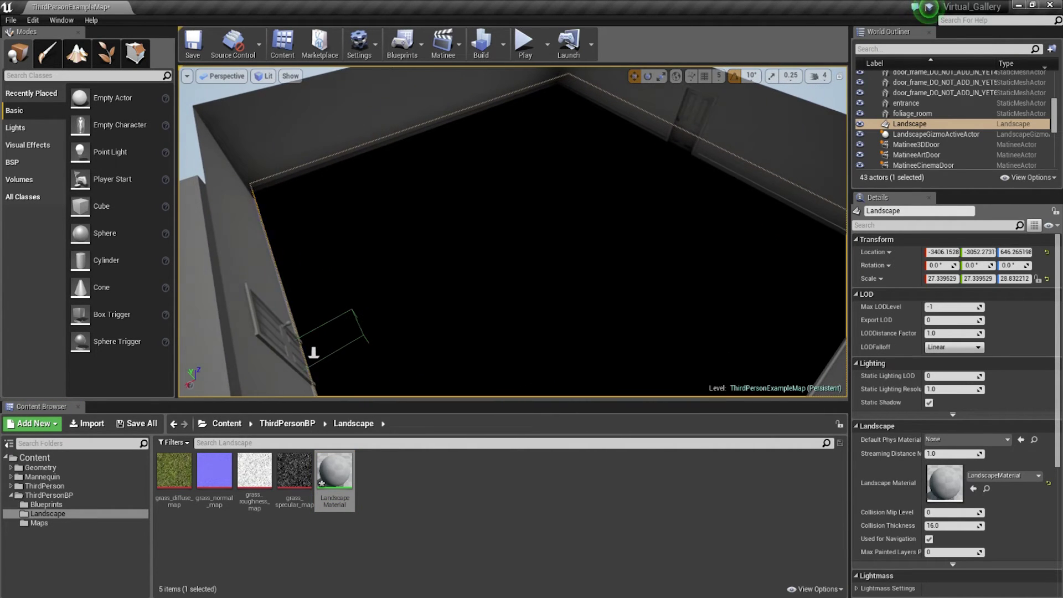
{"action": "left_click", "coordinate": [77, 54]}
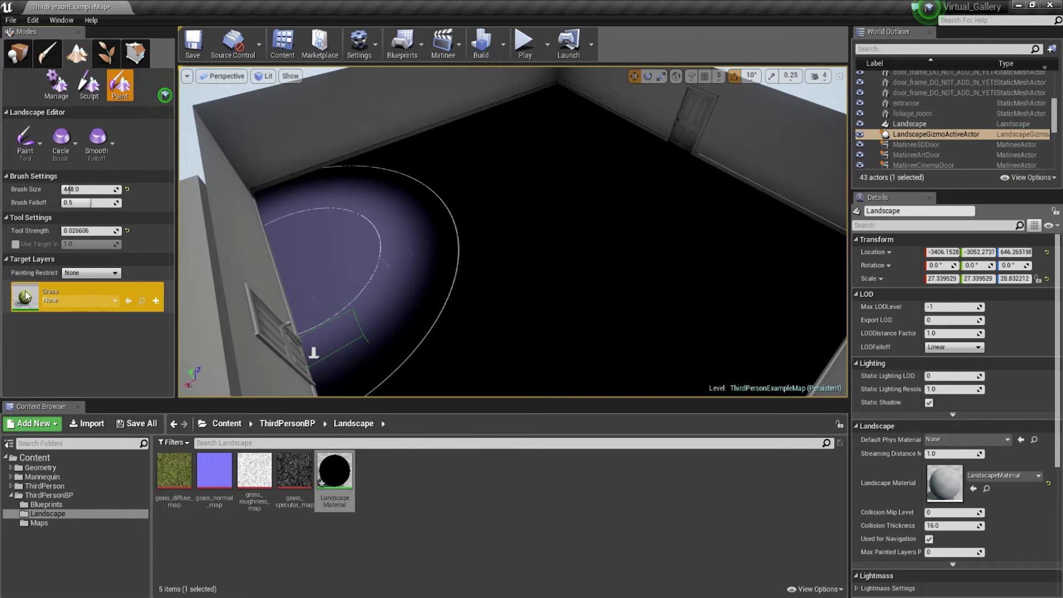
{"action": "left_click", "coordinate": [101, 308]}
{"action": "left_click", "coordinate": [128, 292]}
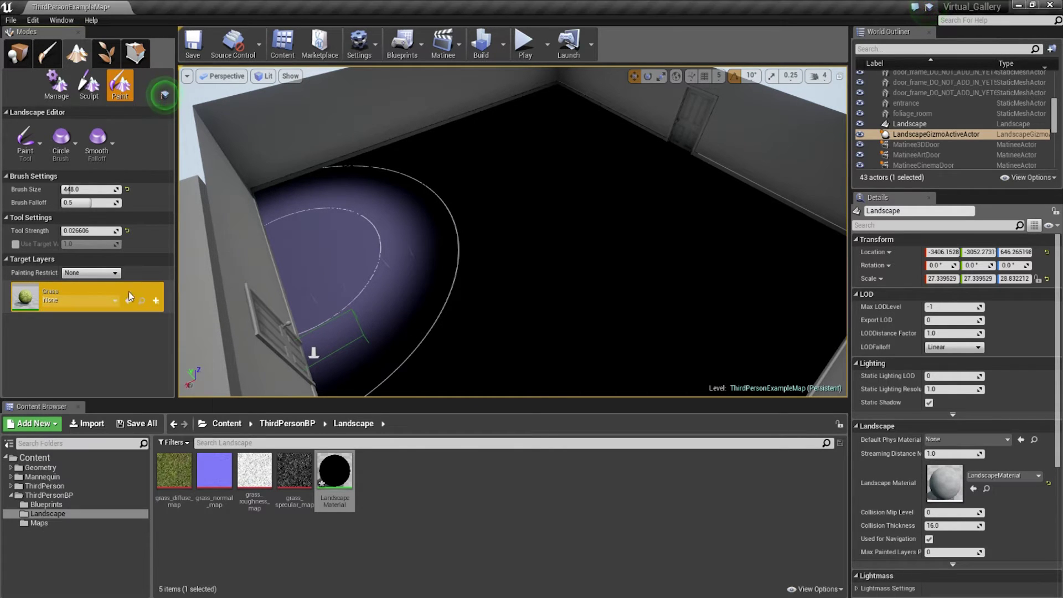
{"action": "left_click", "coordinate": [157, 301]}
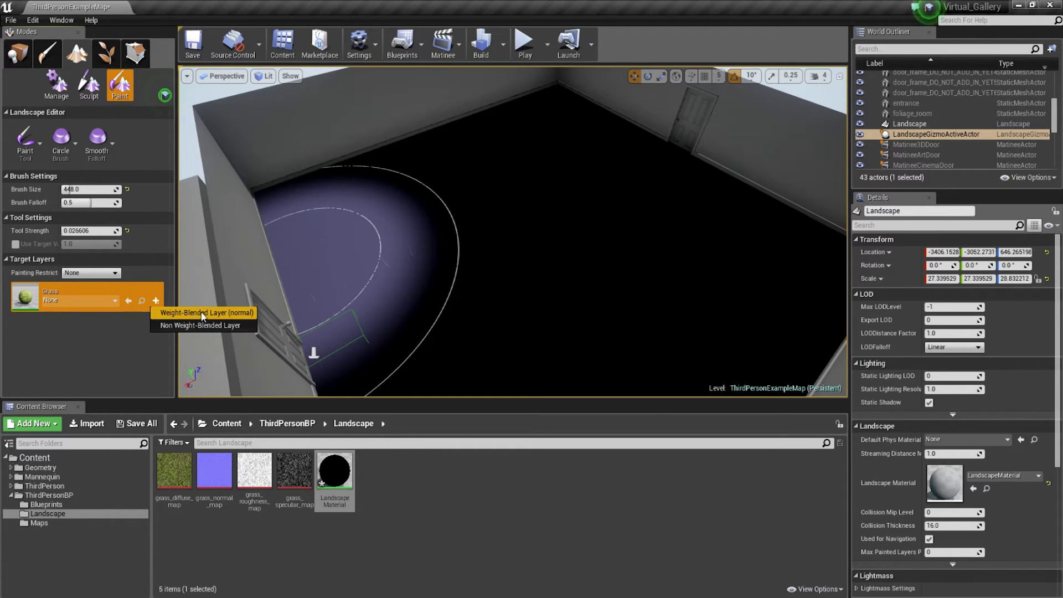
{"action": "left_click", "coordinate": [191, 311]}
{"action": "left_click", "coordinate": [455, 259]}
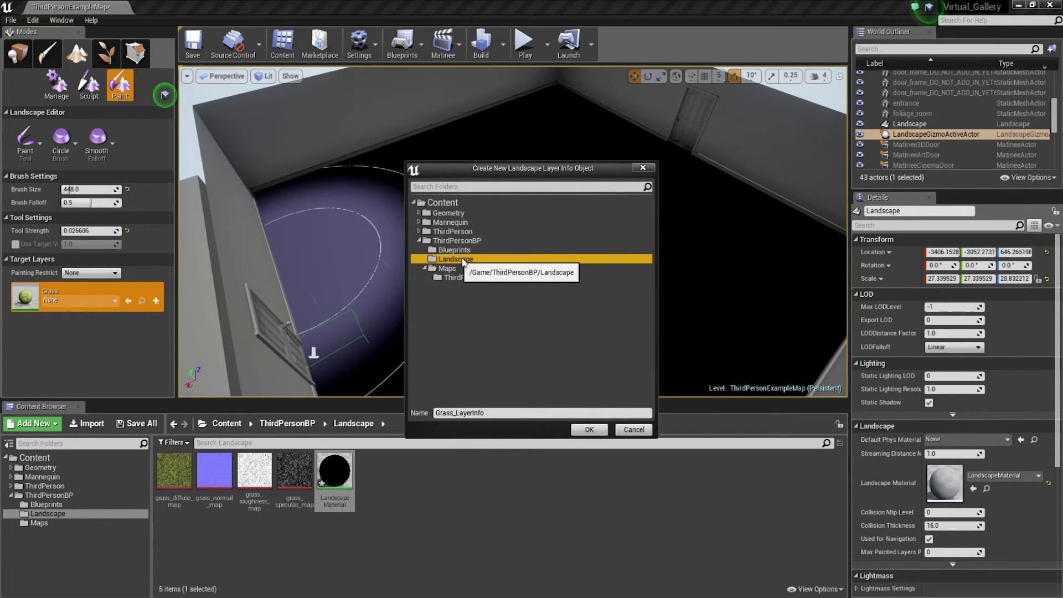
{"action": "left_click", "coordinate": [589, 430]}
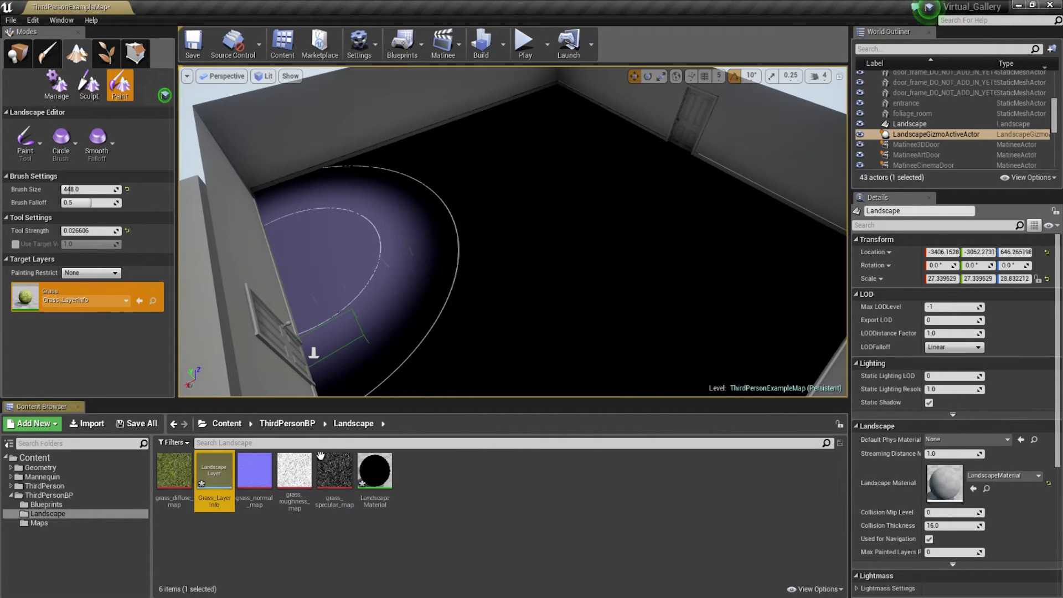
Paint the Grass layer across the foliage room's landscape floor and check the texture up close
{"action": "mouse_move", "coordinate": [498, 277]}
{"action": "right_mouse_down"}
{"action": "mouse_move", "coordinate": [498, 259]}
{"action": "mouse_move", "coordinate": [492, 312]}
{"action": "right_mouse_up"}
{"action": "right_click_drag", "start_coordinate": [487, 249], "coordinate": [454, 227]}
{"action": "right_click_drag", "start_coordinate": [475, 292], "coordinate": [491, 269]}
{"action": "mouse_move", "coordinate": [472, 302]}
{"action": "left_mouse_down"}
{"action": "mouse_move", "coordinate": [432, 239]}
{"action": "mouse_move", "coordinate": [632, 83]}
{"action": "mouse_move", "coordinate": [475, 118]}
{"action": "mouse_move", "coordinate": [654, 238]}
{"action": "mouse_move", "coordinate": [595, 348]}
{"action": "left_mouse_up"}
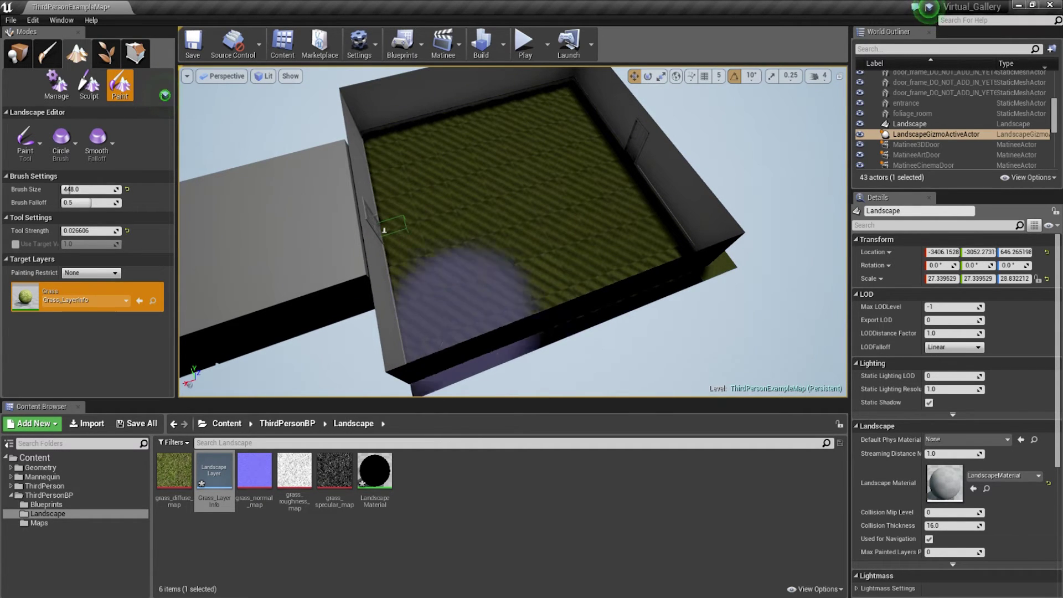
{"action": "right_click_drag", "start_coordinate": [441, 335], "coordinate": [442, 344]}
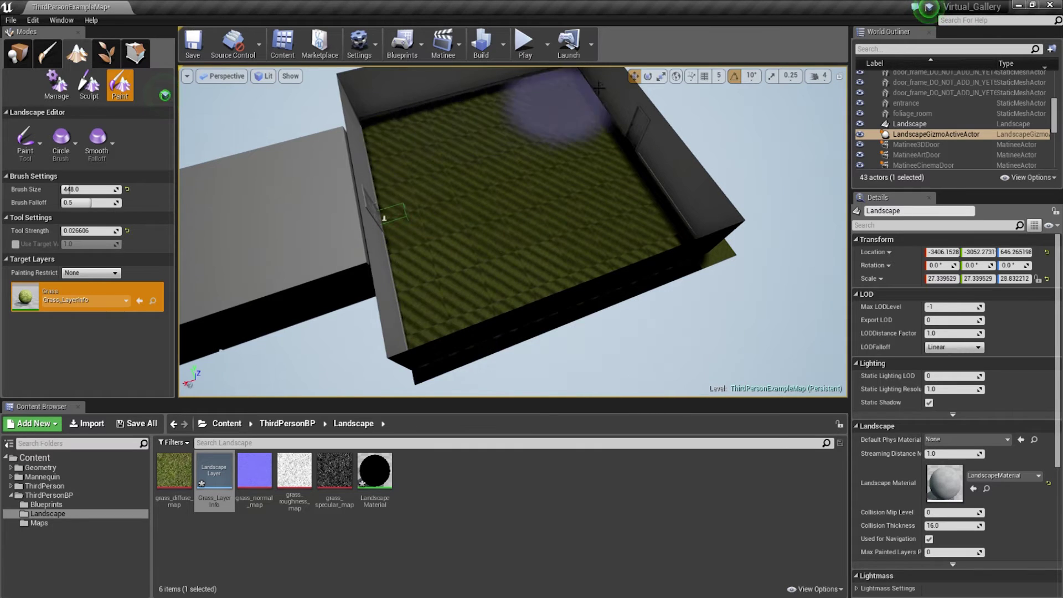
{"action": "right_click_drag", "start_coordinate": [536, 188], "coordinate": [467, 344]}
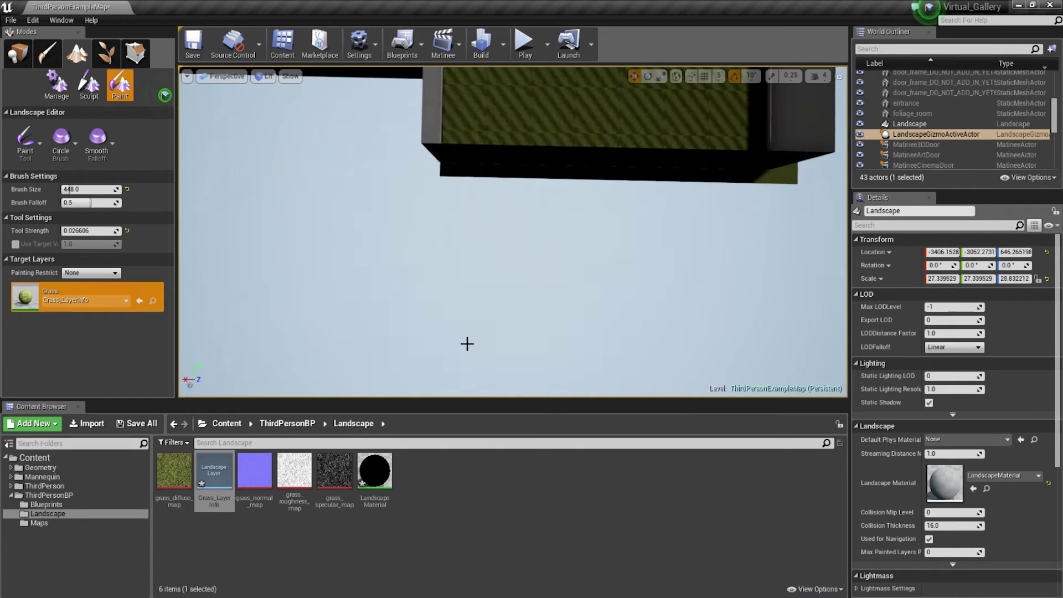
{"action": "right_click_drag", "start_coordinate": [527, 237], "coordinate": [527, 164]}
{"action": "right_click_drag", "start_coordinate": [287, 258], "coordinate": [274, 249]}
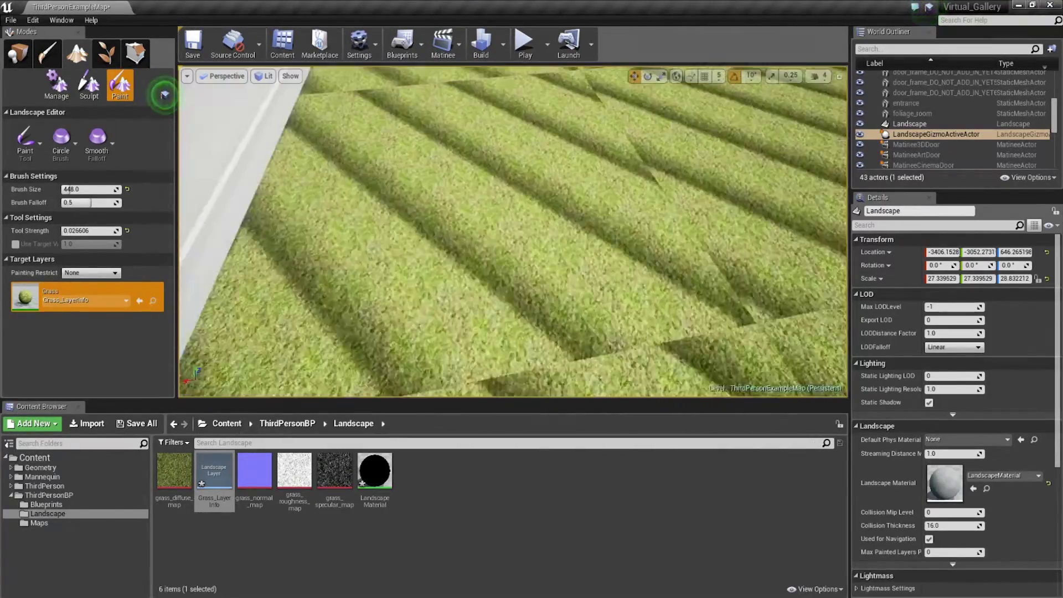
{"action": "right_click_drag", "start_coordinate": [513, 231], "coordinate": [565, 213]}
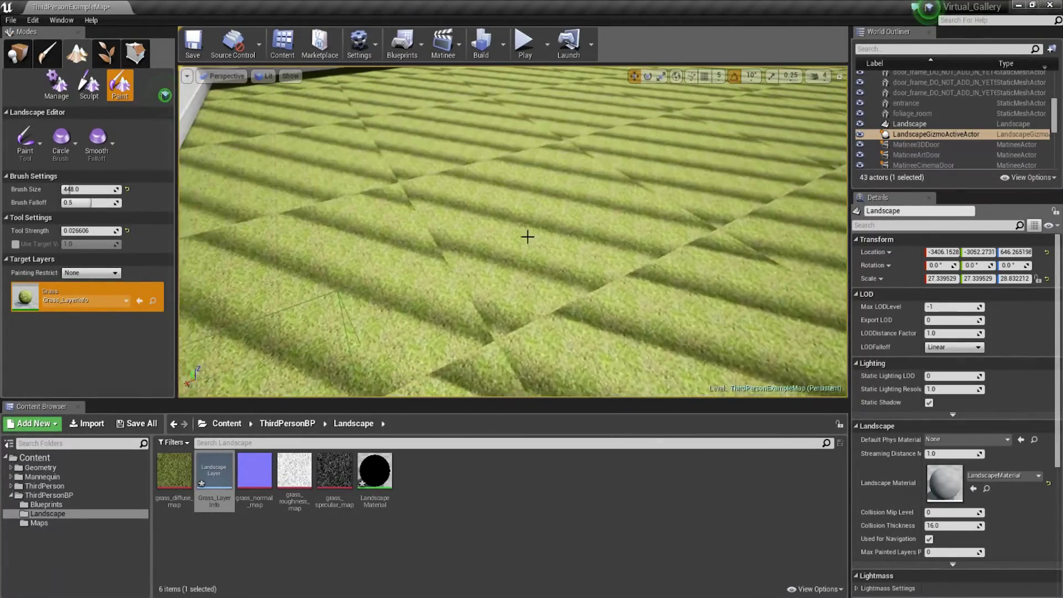
In LandscapeMaterial, set the Multiply node's Const B to 0.3, then save and close the material
{"action": "double_click", "coordinate": [375, 470]}
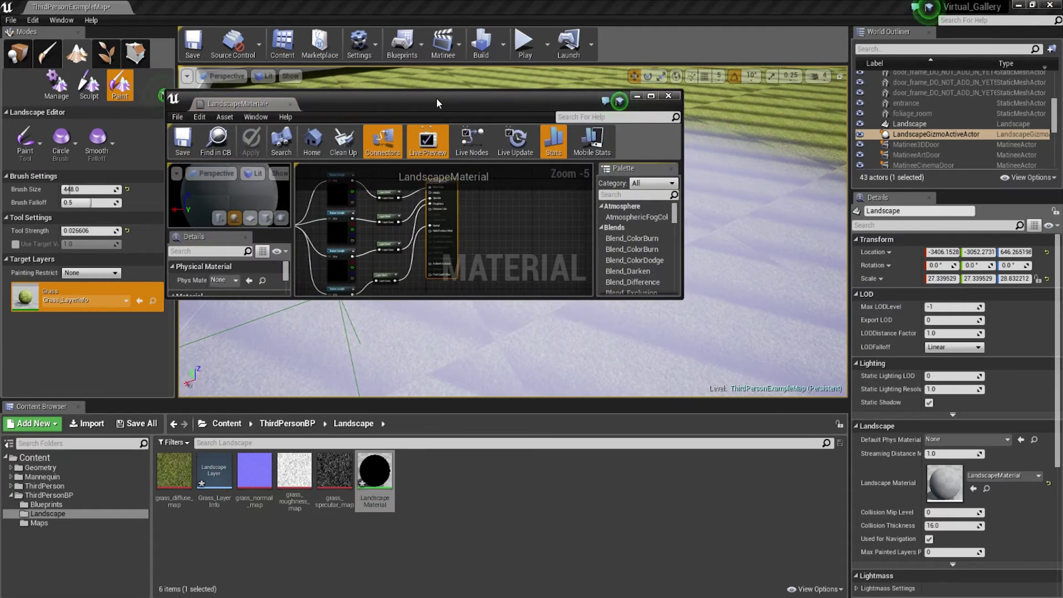
{"action": "double_click", "coordinate": [437, 98]}
{"action": "scroll", "coordinate": [474, 201], "scroll_direction": "up", "scroll_amount": 3}
{"action": "scroll", "coordinate": [475, 201], "scroll_direction": "up", "scroll_amount": 2}
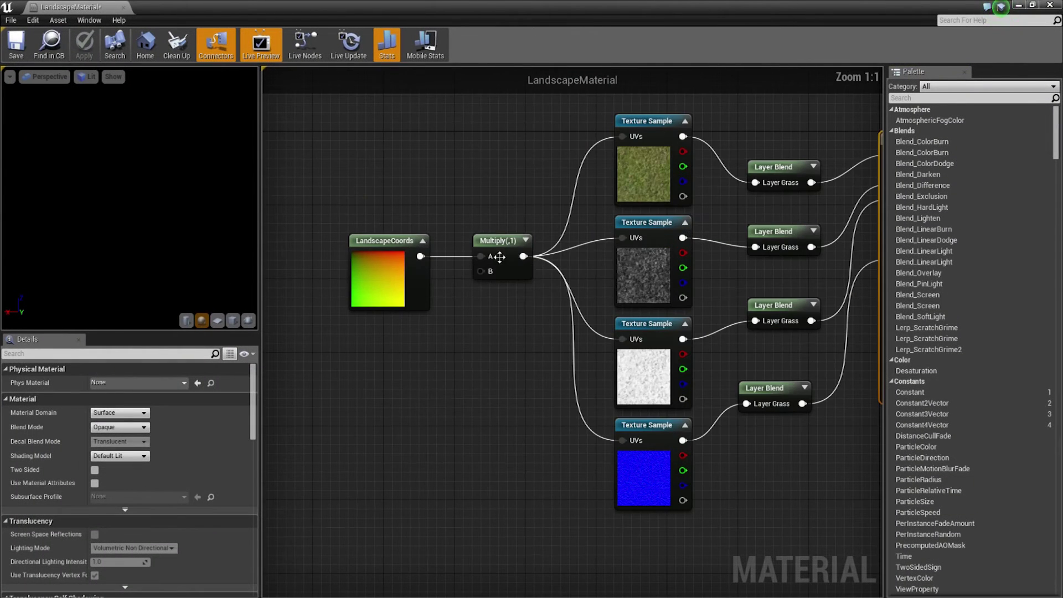
{"action": "left_click", "coordinate": [501, 246]}
{"action": "left_click", "coordinate": [107, 395]}
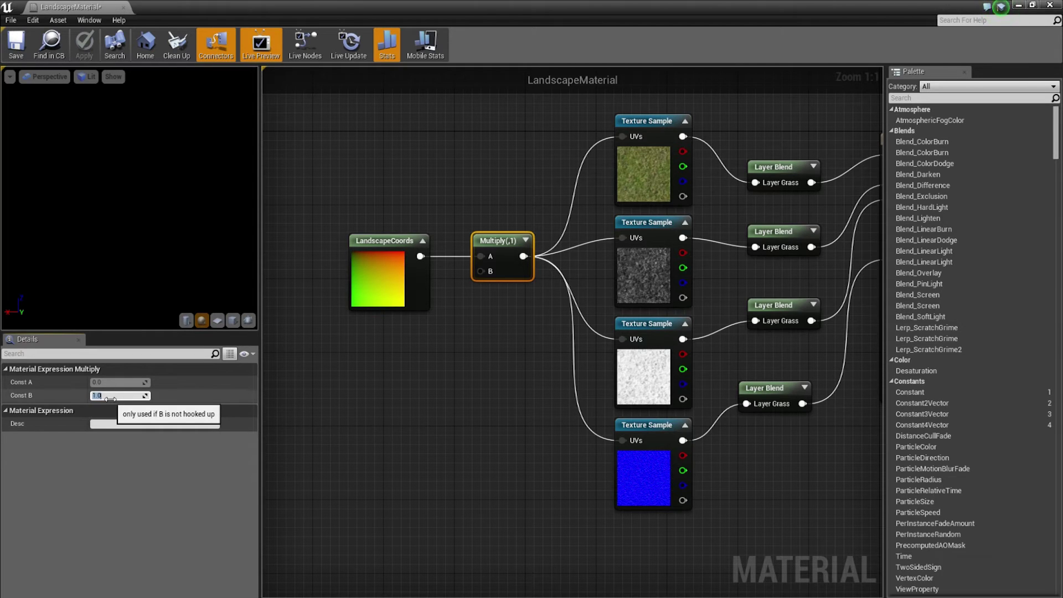
{"action": "type", "text": "0.3"}
{"action": "key", "text": "Return"}
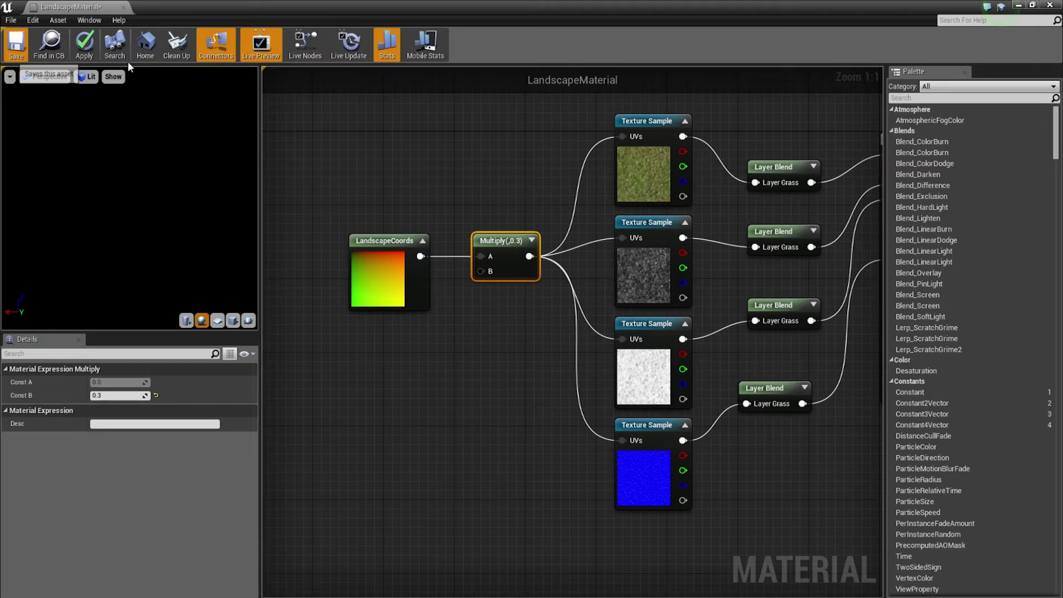
{"action": "left_click", "coordinate": [122, 7]}
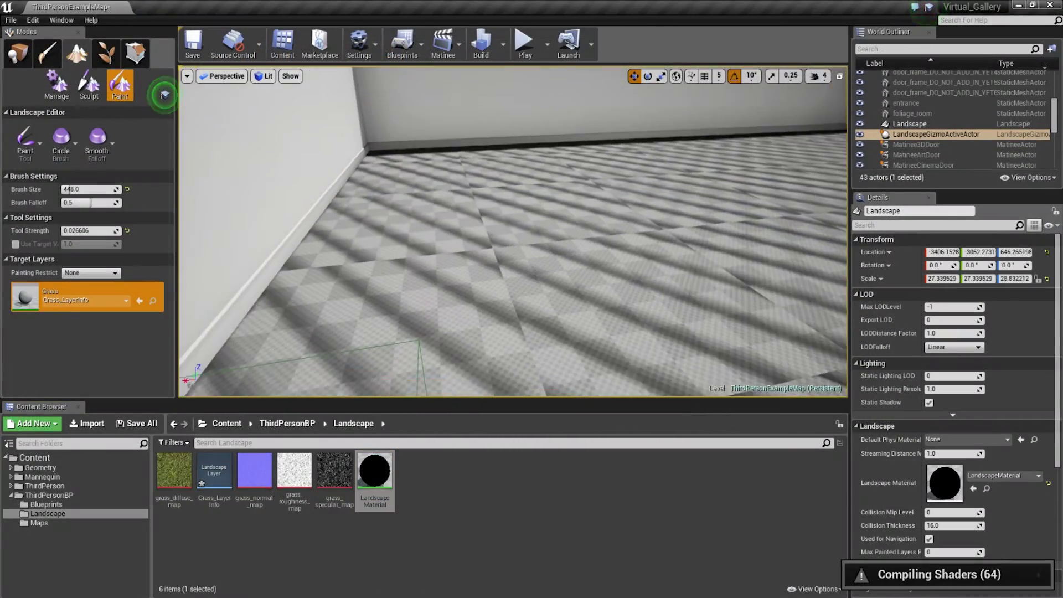
Build only the level's lighting to refresh the shadows on the grass floor
{"action": "key", "text": "s"}
{"action": "right_click_drag", "start_coordinate": [404, 261], "coordinate": [423, 263]}
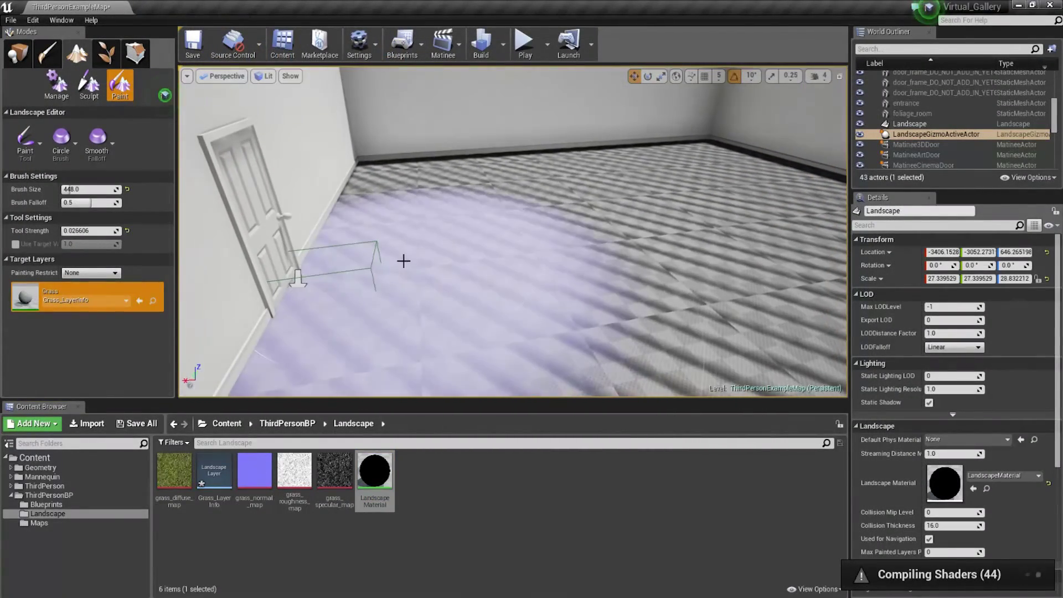
{"action": "key", "text": "w"}
{"action": "mouse_move", "coordinate": [352, 151]}
{"action": "right_mouse_down"}
{"action": "mouse_move", "coordinate": [376, 180]}
{"action": "mouse_move", "coordinate": [319, 176]}
{"action": "mouse_move", "coordinate": [343, 181]}
{"action": "right_mouse_up"}
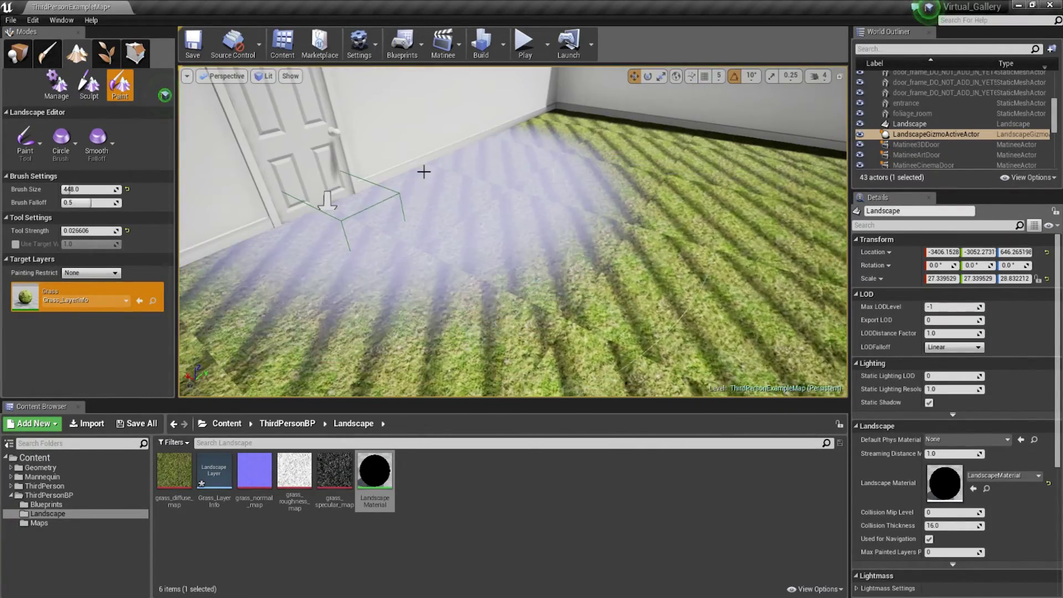
{"action": "scroll", "coordinate": [353, 193], "scroll_direction": "up", "scroll_amount": 3}
{"action": "scroll", "coordinate": [475, 95], "scroll_direction": "down", "scroll_amount": 4}
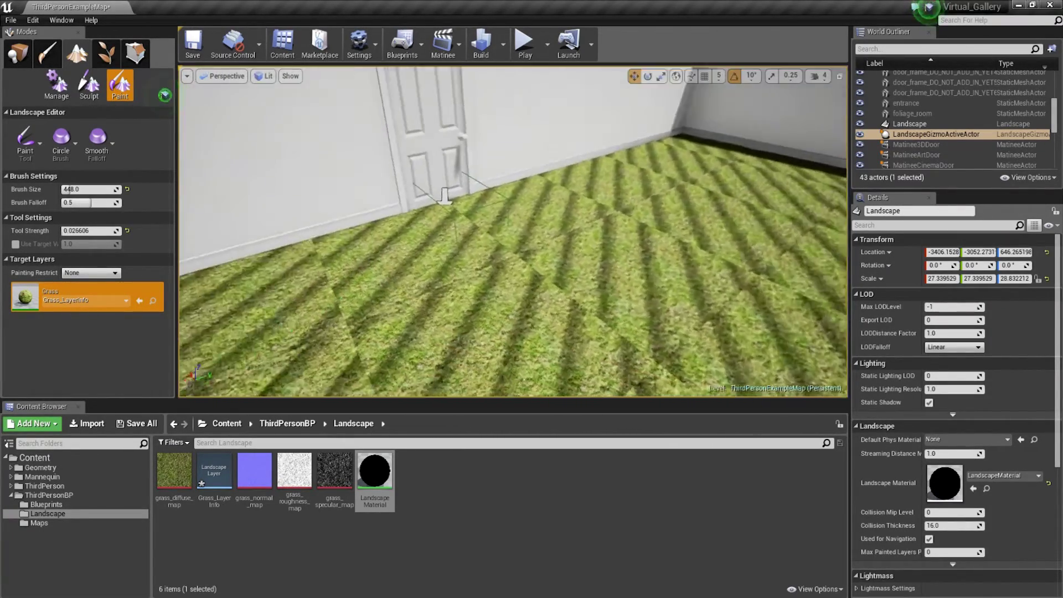
{"action": "left_click", "coordinate": [502, 46]}
{"action": "mouse_move", "coordinate": [561, 94]}
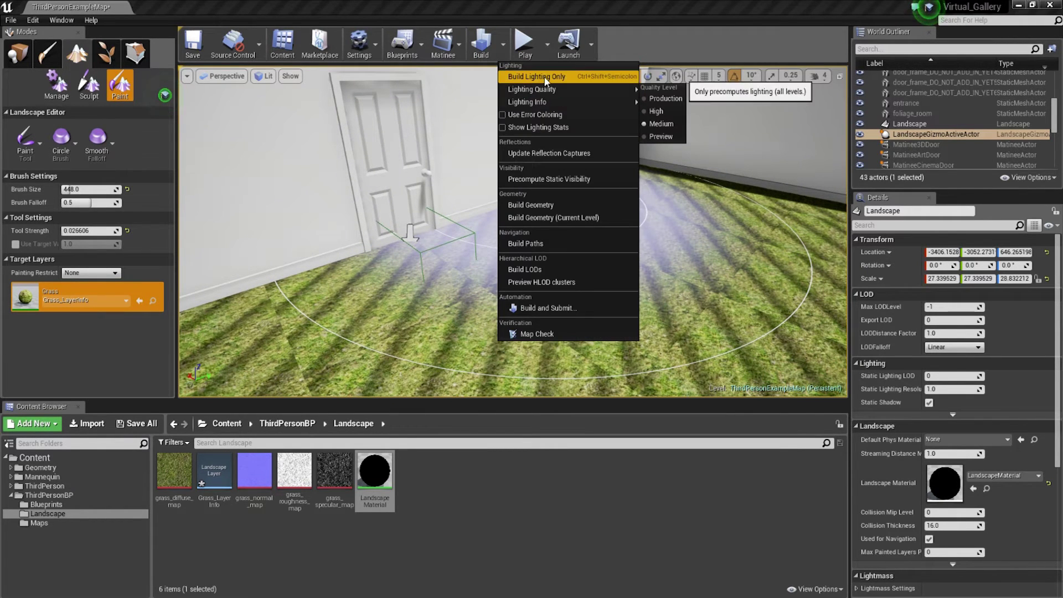
{"action": "left_click", "coordinate": [546, 78]}
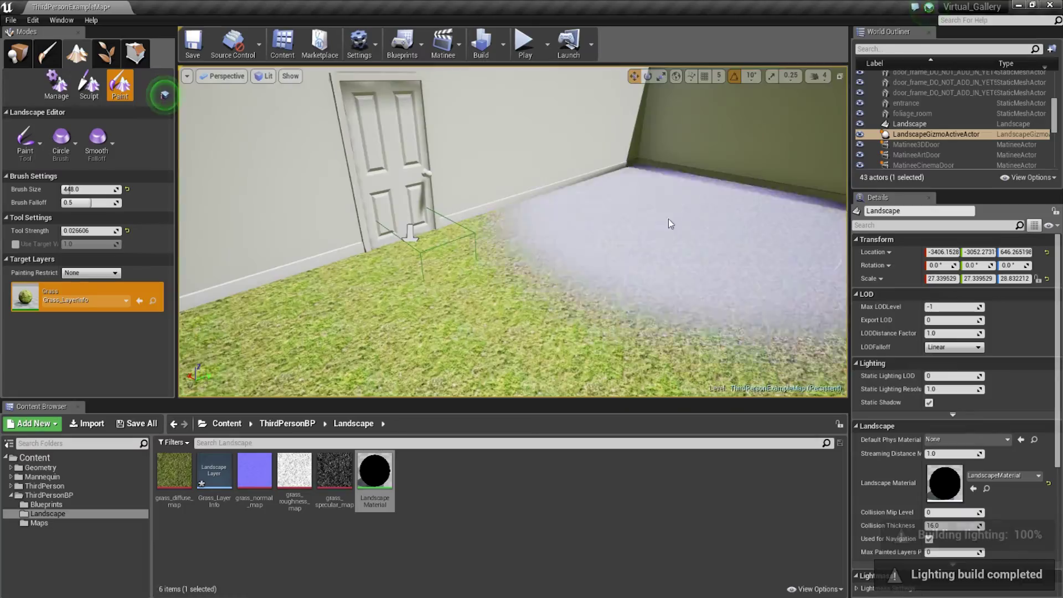
Switch the landscape tools to Sculpt and reduce the brush size to 303
{"action": "right_click_drag", "start_coordinate": [669, 219], "coordinate": [531, 249]}
{"action": "scroll", "coordinate": [513, 231], "scroll_direction": "down", "scroll_amount": 5}
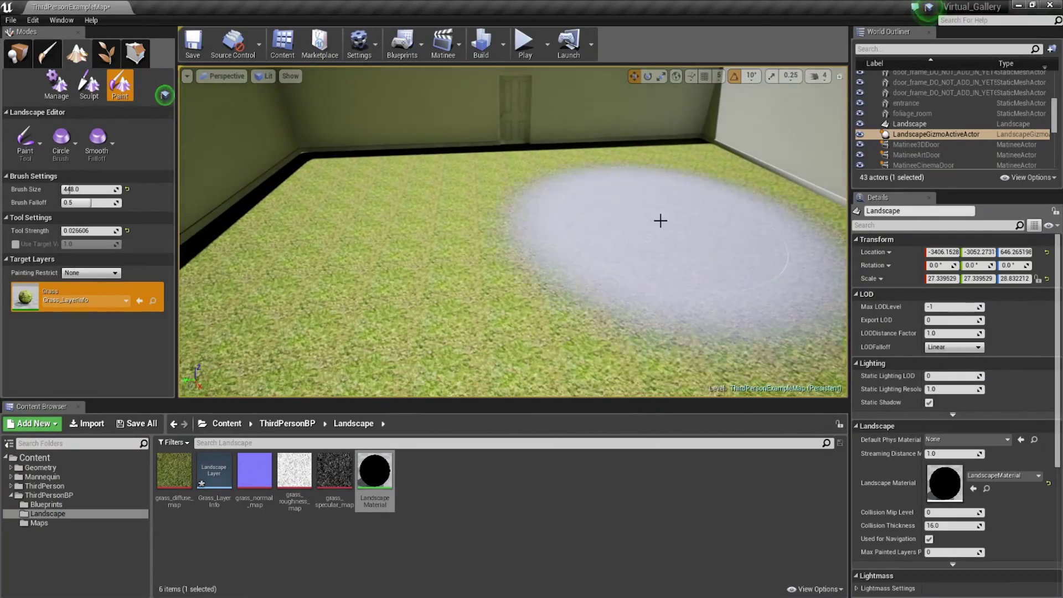
{"action": "mouse_move", "coordinate": [598, 222]}
{"action": "right_mouse_down"}
{"action": "mouse_move", "coordinate": [598, 275]}
{"action": "mouse_move", "coordinate": [609, 216]}
{"action": "mouse_move", "coordinate": [570, 236]}
{"action": "mouse_move", "coordinate": [598, 230]}
{"action": "mouse_move", "coordinate": [559, 277]}
{"action": "mouse_move", "coordinate": [544, 238]}
{"action": "right_mouse_up"}
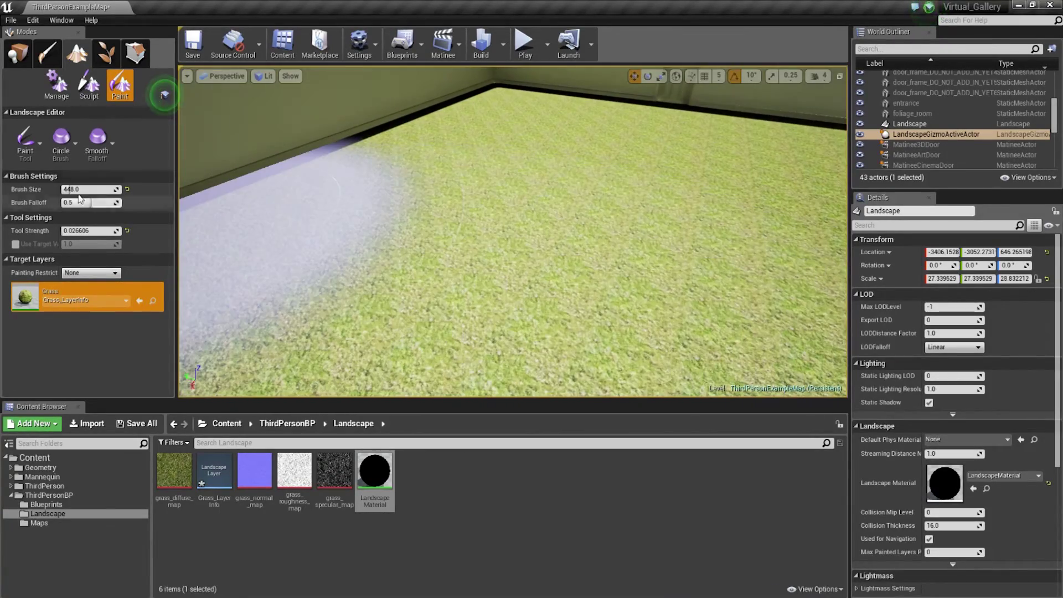
{"action": "left_click", "coordinate": [87, 84]}
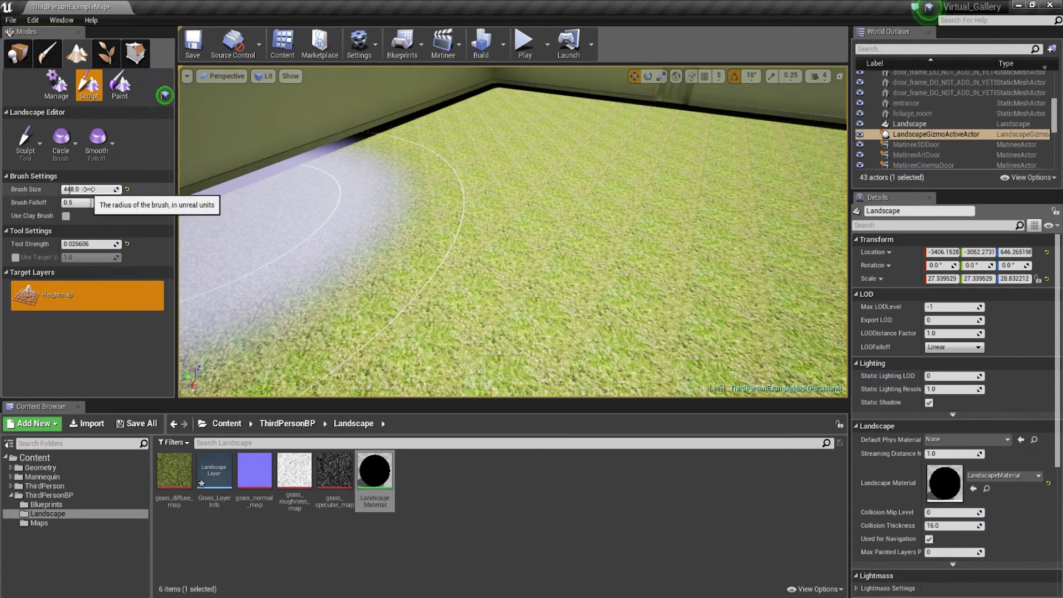
{"action": "left_click_drag", "start_coordinate": [508, 201], "coordinate": [509, 201]}
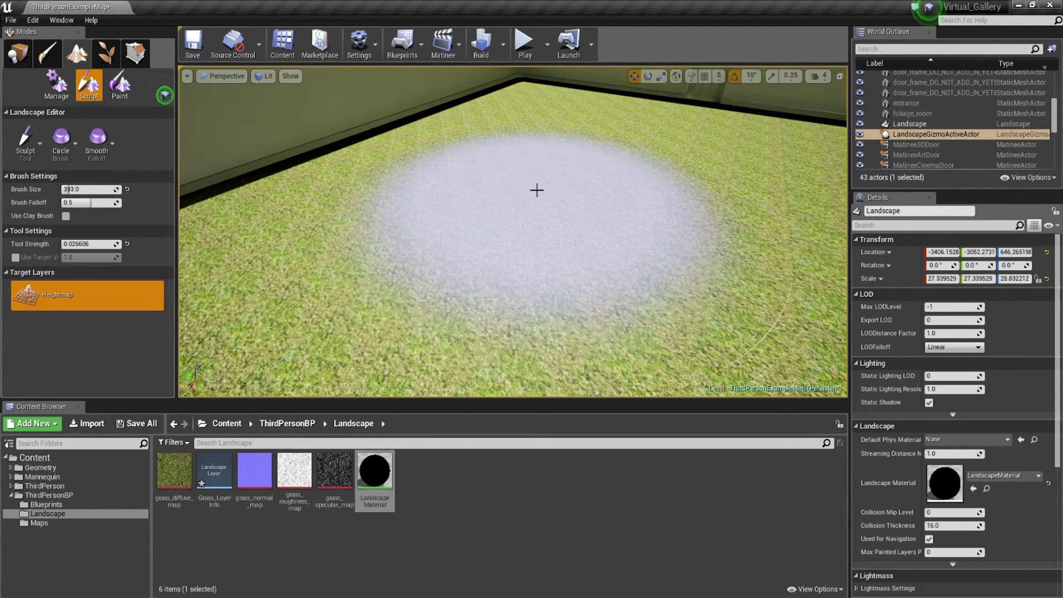
{"action": "key", "text": "bracketleft"}
{"action": "key", "text": "bracketleft"}
{"action": "mouse_move", "coordinate": [401, 216]}
{"action": "right_mouse_down"}
{"action": "mouse_move", "coordinate": [332, 222]}
{"action": "mouse_move", "coordinate": [327, 188]}
{"action": "right_mouse_up"}
{"action": "right_click_drag", "start_coordinate": [293, 222], "coordinate": [232, 224]}
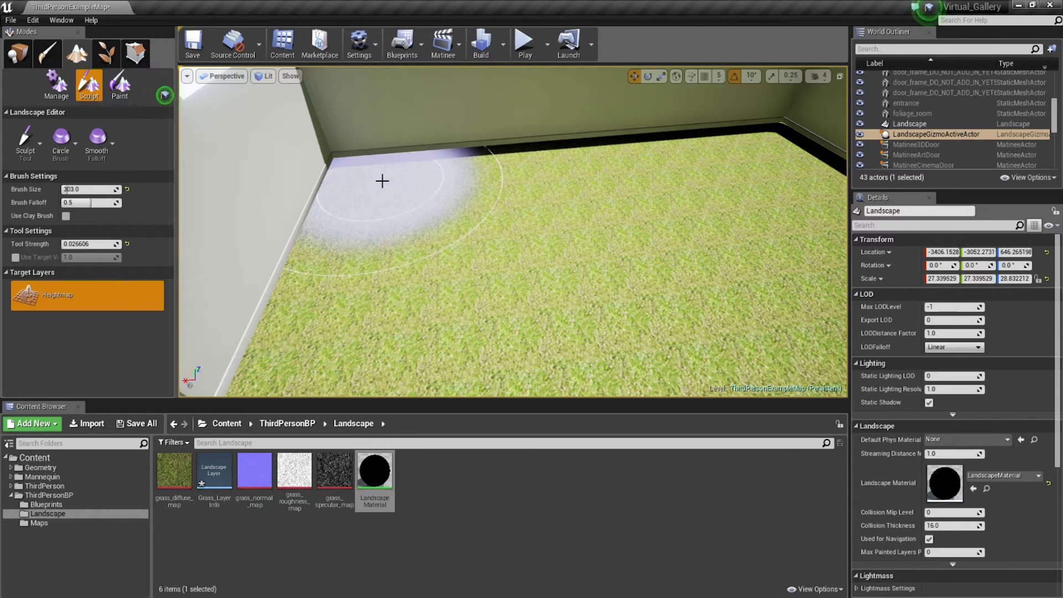
Try raising the grass floor near the room's far corner and undo the sculpting stroke
{"action": "mouse_move", "coordinate": [396, 181]}
{"action": "left_mouse_down"}
{"action": "mouse_move", "coordinate": [510, 171]}
{"action": "mouse_move", "coordinate": [522, 199]}
{"action": "mouse_move", "coordinate": [466, 191]}
{"action": "left_mouse_up"}
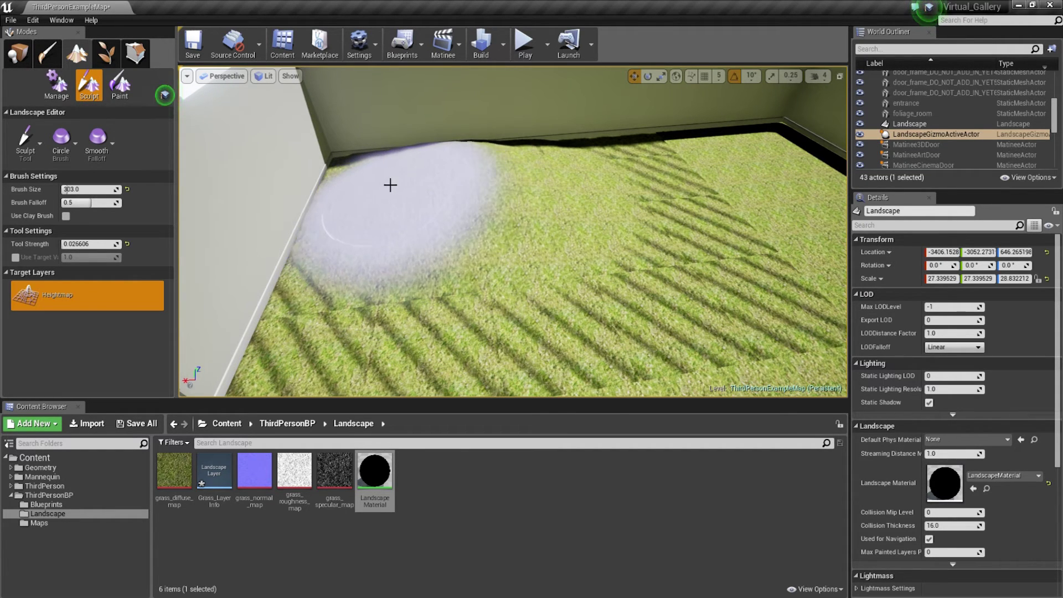
{"action": "mouse_move", "coordinate": [355, 201]}
{"action": "right_mouse_down"}
{"action": "mouse_move", "coordinate": [426, 177]}
{"action": "mouse_move", "coordinate": [360, 186]}
{"action": "right_mouse_up"}
{"action": "key", "text": "s"}
{"action": "mouse_move", "coordinate": [329, 254]}
{"action": "right_mouse_down"}
{"action": "mouse_move", "coordinate": [311, 238]}
{"action": "mouse_move", "coordinate": [434, 221]}
{"action": "right_mouse_up"}
{"action": "key", "text": "ctrl+z"}
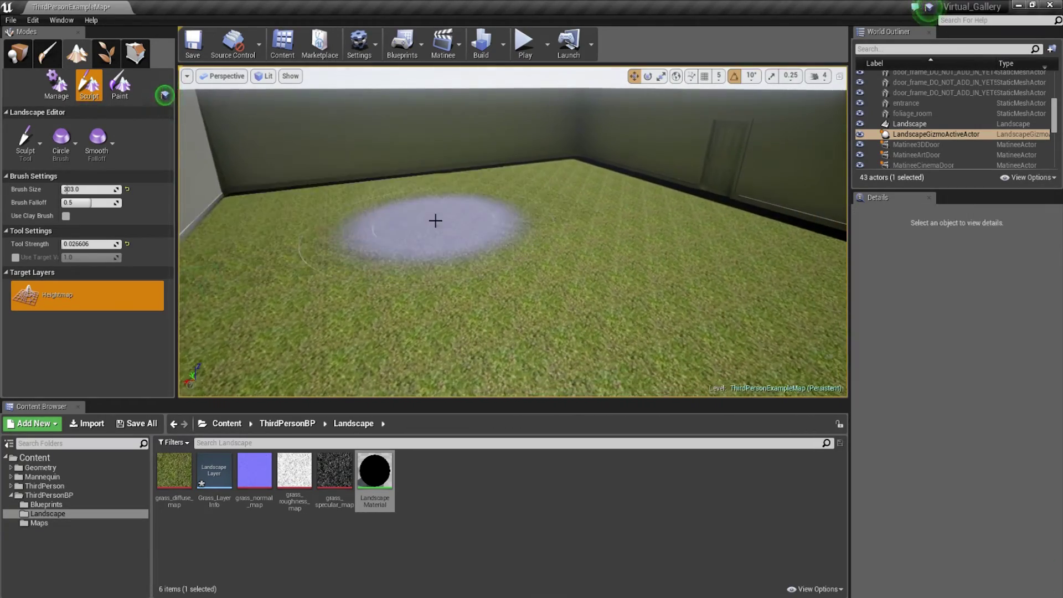
Sculpt gentle mounds along the foliage room's walls, using a brush size of 232 and a tool strength of 0.05
{"action": "mouse_move", "coordinate": [335, 196]}
{"action": "left_mouse_down"}
{"action": "mouse_move", "coordinate": [266, 194]}
{"action": "mouse_move", "coordinate": [346, 194]}
{"action": "mouse_move", "coordinate": [322, 207]}
{"action": "mouse_move", "coordinate": [240, 197]}
{"action": "mouse_move", "coordinate": [417, 183]}
{"action": "left_mouse_up"}
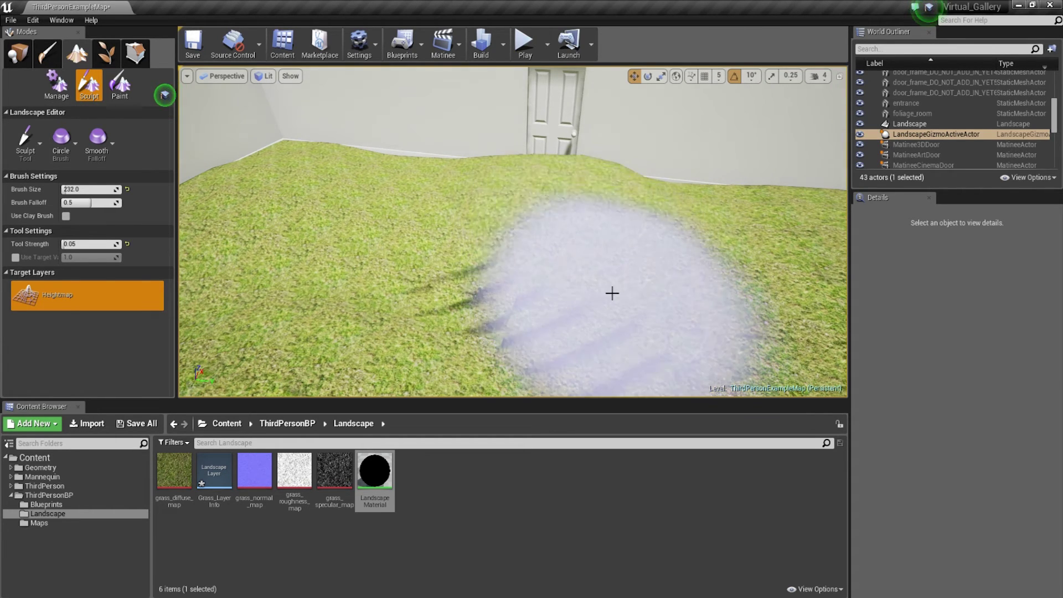
{"action": "key", "text": "ctrl+z"}
{"action": "mouse_move", "coordinate": [439, 325]}
{"action": "left_mouse_down"}
{"action": "mouse_move", "coordinate": [705, 313]}
{"action": "mouse_move", "coordinate": [754, 185]}
{"action": "mouse_move", "coordinate": [431, 376]}
{"action": "left_mouse_up"}
{"action": "right_click_drag", "start_coordinate": [430, 375], "coordinate": [232, 326]}
{"action": "right_click_drag", "start_coordinate": [586, 336], "coordinate": [664, 339]}
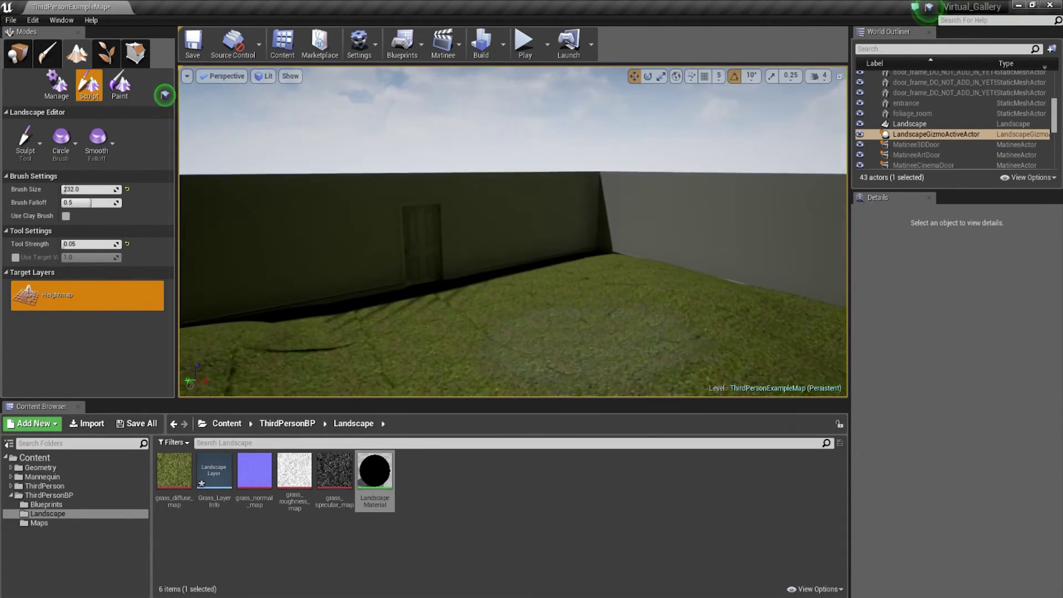
{"action": "right_click_drag", "start_coordinate": [513, 292], "coordinate": [560, 335]}
{"action": "mouse_move", "coordinate": [523, 300]}
{"action": "right_mouse_down"}
{"action": "mouse_move", "coordinate": [610, 280]}
{"action": "mouse_move", "coordinate": [737, 277]}
{"action": "mouse_move", "coordinate": [775, 327]}
{"action": "mouse_move", "coordinate": [767, 335]}
{"action": "right_mouse_up"}
{"action": "mouse_move", "coordinate": [545, 210]}
{"action": "right_mouse_down"}
{"action": "mouse_move", "coordinate": [548, 238]}
{"action": "mouse_move", "coordinate": [592, 249]}
{"action": "mouse_move", "coordinate": [570, 316]}
{"action": "right_mouse_up"}
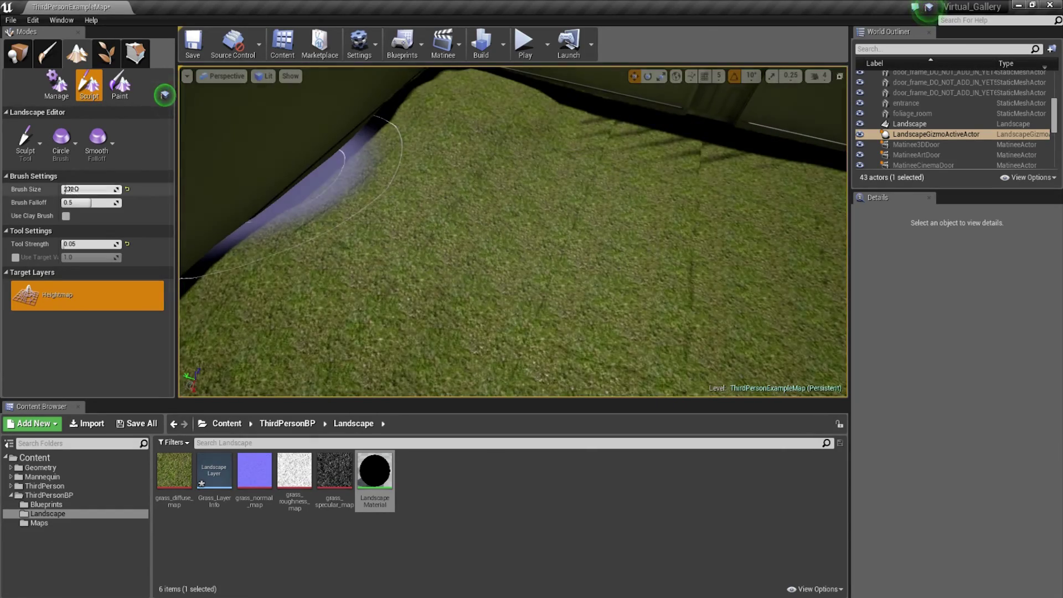
Switch to the Smooth sculpting tool, try it on the ground beside the wall and undo the stroke
{"action": "left_click", "coordinate": [37, 149]}
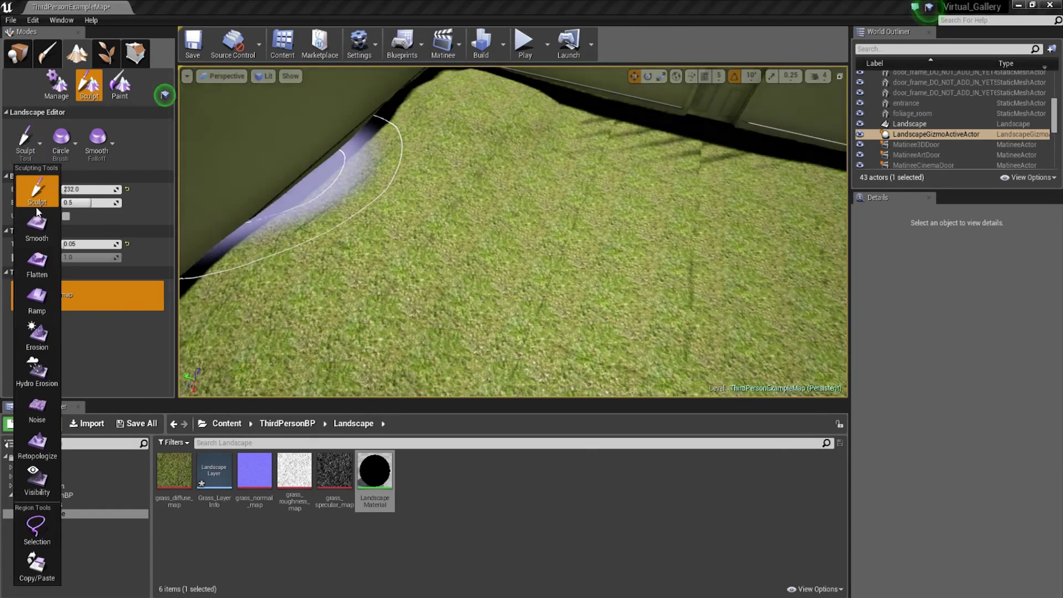
{"action": "left_click", "coordinate": [41, 230]}
{"action": "right_click_drag", "start_coordinate": [332, 238], "coordinate": [332, 150]}
{"action": "right_click_drag", "start_coordinate": [473, 207], "coordinate": [481, 271]}
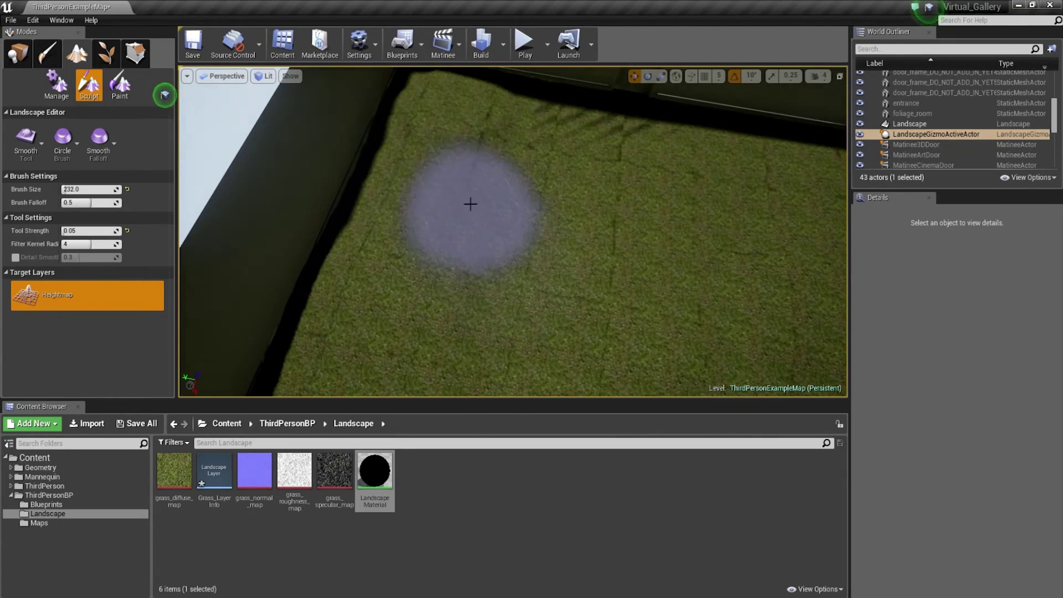
{"action": "key", "text": "ctrl+z"}
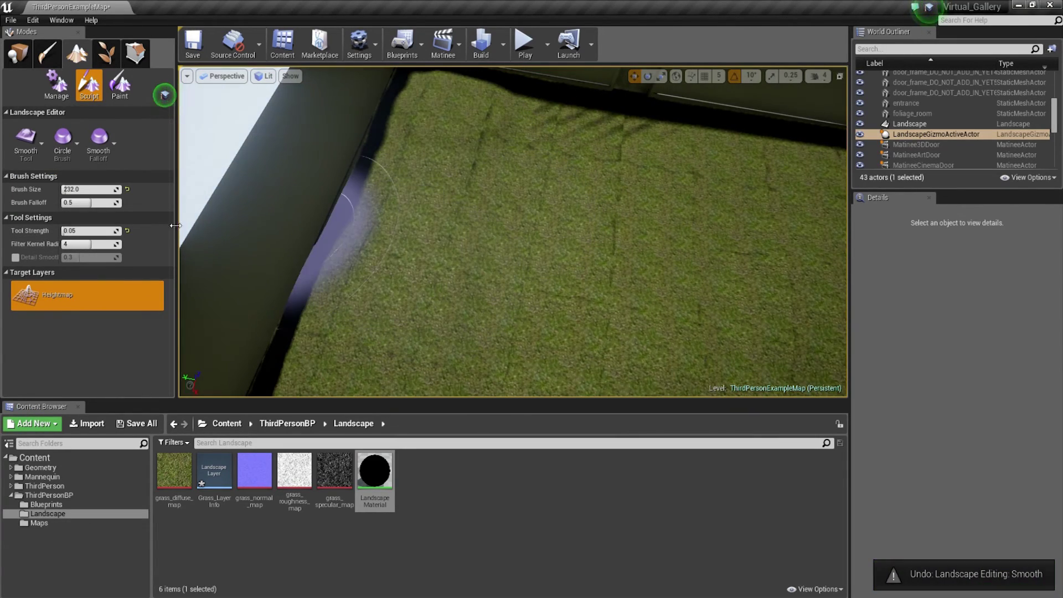
Set the Smooth tool strength to 0.01 and smooth the mounds around the room with a brush size of 309
{"action": "left_click", "coordinate": [92, 232]}
{"action": "type", "text": "0"}
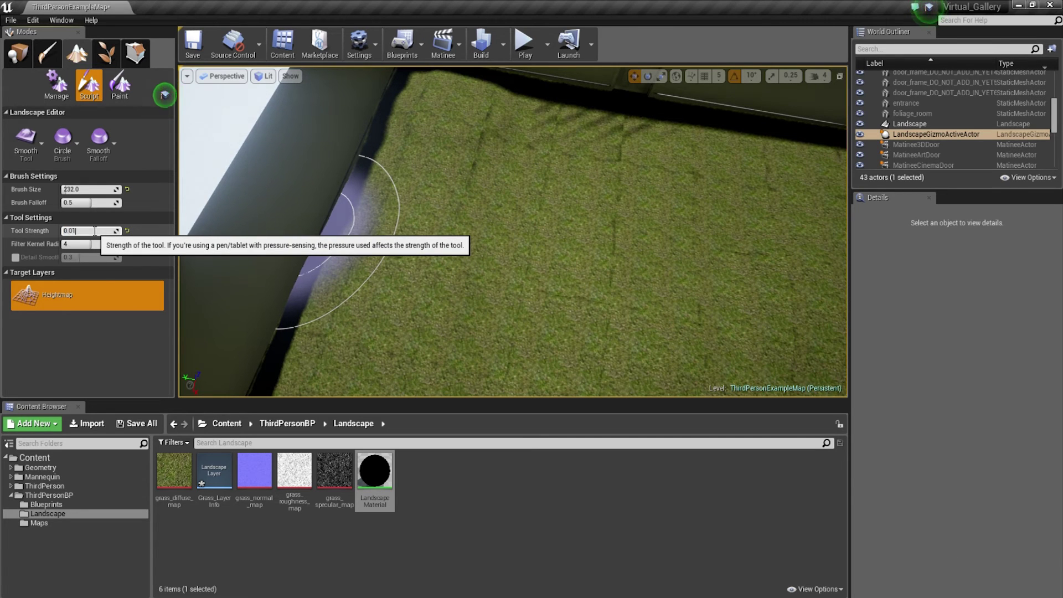
{"action": "mouse_move", "coordinate": [542, 273]}
{"action": "right_mouse_down"}
{"action": "mouse_move", "coordinate": [542, 228]}
{"action": "mouse_move", "coordinate": [542, 273]}
{"action": "right_mouse_up"}
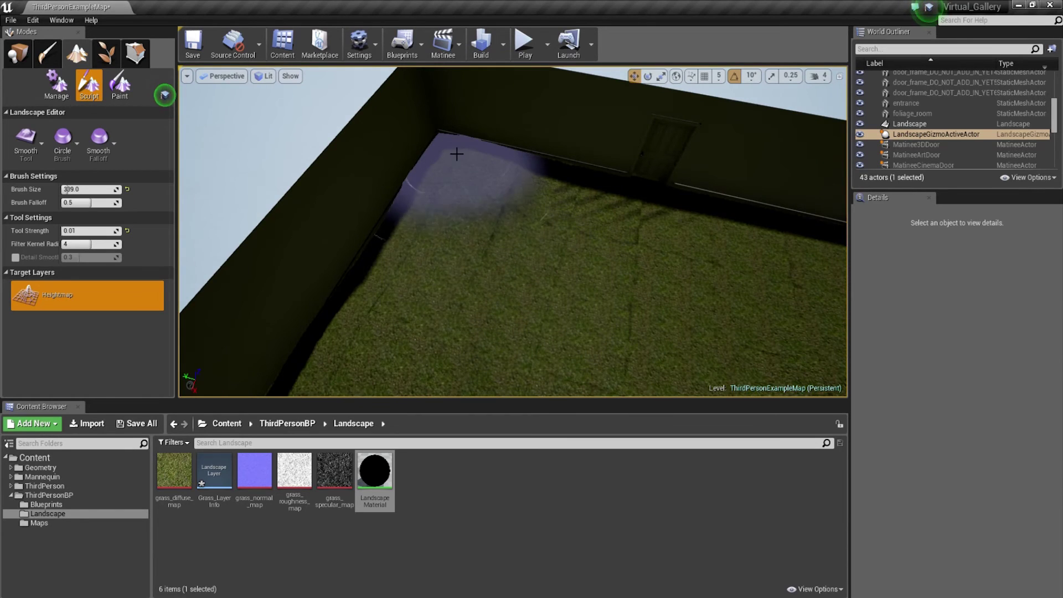
{"action": "right_click_drag", "start_coordinate": [420, 332], "coordinate": [410, 299]}
{"action": "right_click_drag", "start_coordinate": [581, 207], "coordinate": [593, 227]}
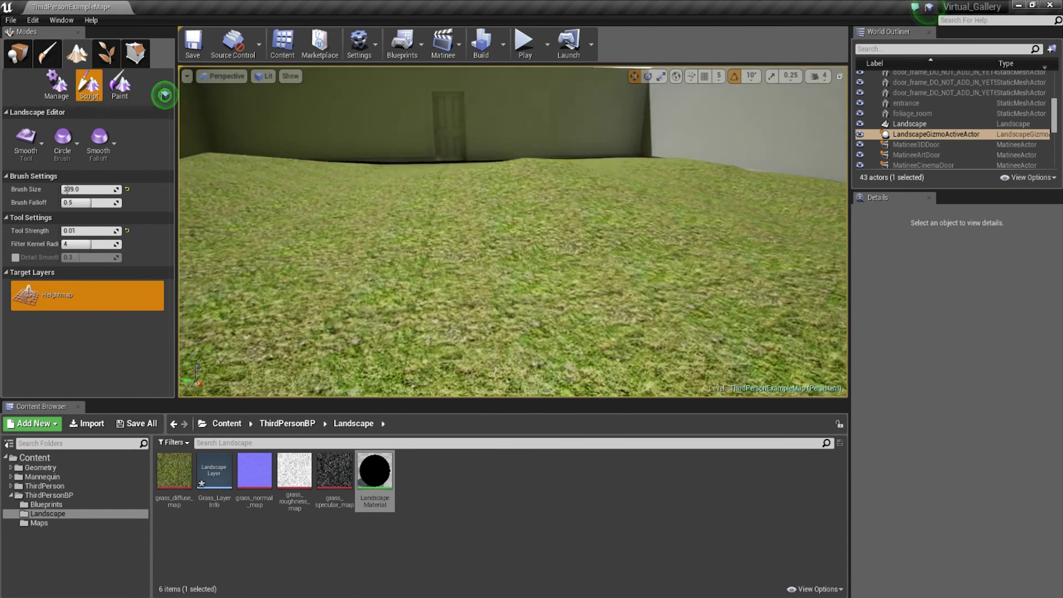
Undo and redo the last smoothing stroke to compare the shape of the mounds
{"action": "right_click_drag", "start_coordinate": [593, 228], "coordinate": [594, 232]}
{"action": "key", "text": "ctrl+z"}
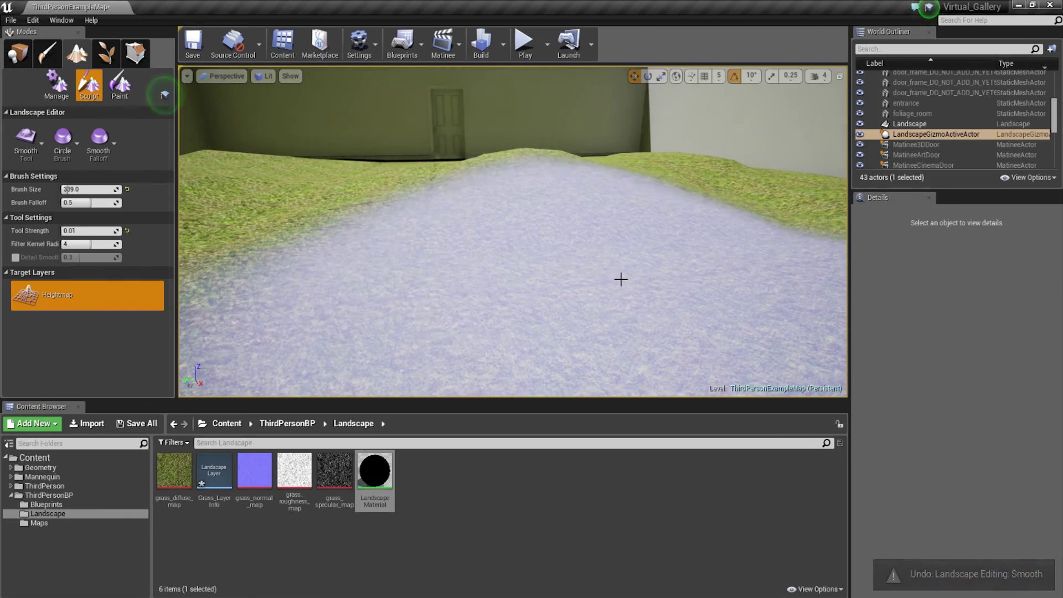
{"action": "key", "text": "ctrl+y"}
Finish sculpting in the foliage room and switch the editor back to Place mode
{"action": "mouse_move", "coordinate": [593, 261]}
{"action": "right_mouse_down"}
{"action": "mouse_move", "coordinate": [595, 277]}
{"action": "mouse_move", "coordinate": [637, 243]}
{"action": "mouse_move", "coordinate": [787, 245]}
{"action": "right_mouse_up"}
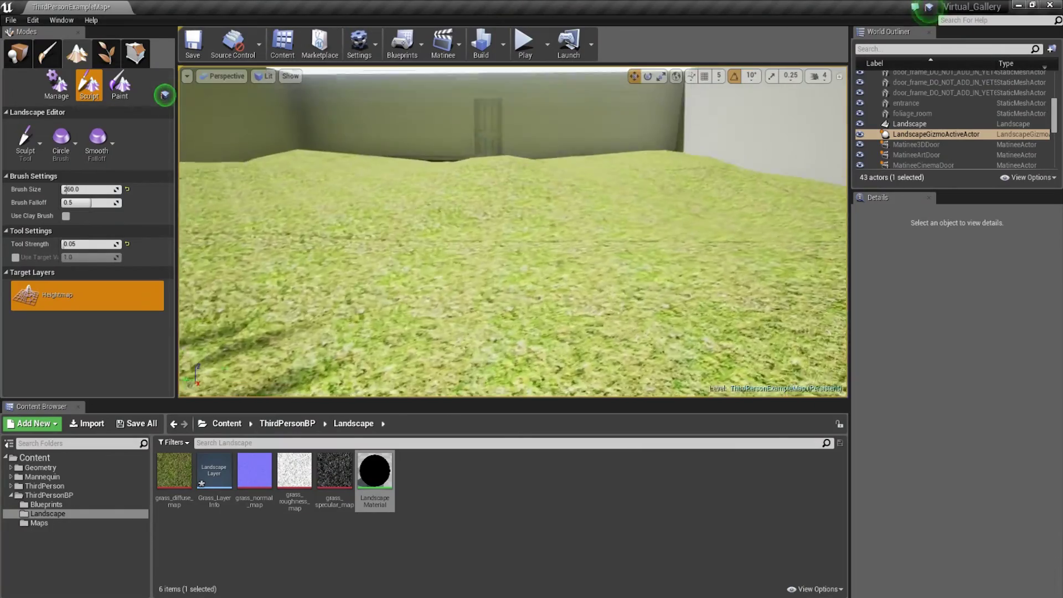
{"action": "mouse_move", "coordinate": [512, 233]}
{"action": "right_mouse_down"}
{"action": "mouse_move", "coordinate": [554, 233]}
{"action": "mouse_move", "coordinate": [571, 246]}
{"action": "mouse_move", "coordinate": [535, 244]}
{"action": "mouse_move", "coordinate": [553, 260]}
{"action": "mouse_move", "coordinate": [364, 184]}
{"action": "right_mouse_up"}
{"action": "mouse_move", "coordinate": [548, 228]}
{"action": "right_mouse_down"}
{"action": "mouse_move", "coordinate": [415, 191]}
{"action": "mouse_move", "coordinate": [414, 211]}
{"action": "mouse_move", "coordinate": [493, 258]}
{"action": "mouse_move", "coordinate": [405, 222]}
{"action": "mouse_move", "coordinate": [388, 191]}
{"action": "right_mouse_up"}
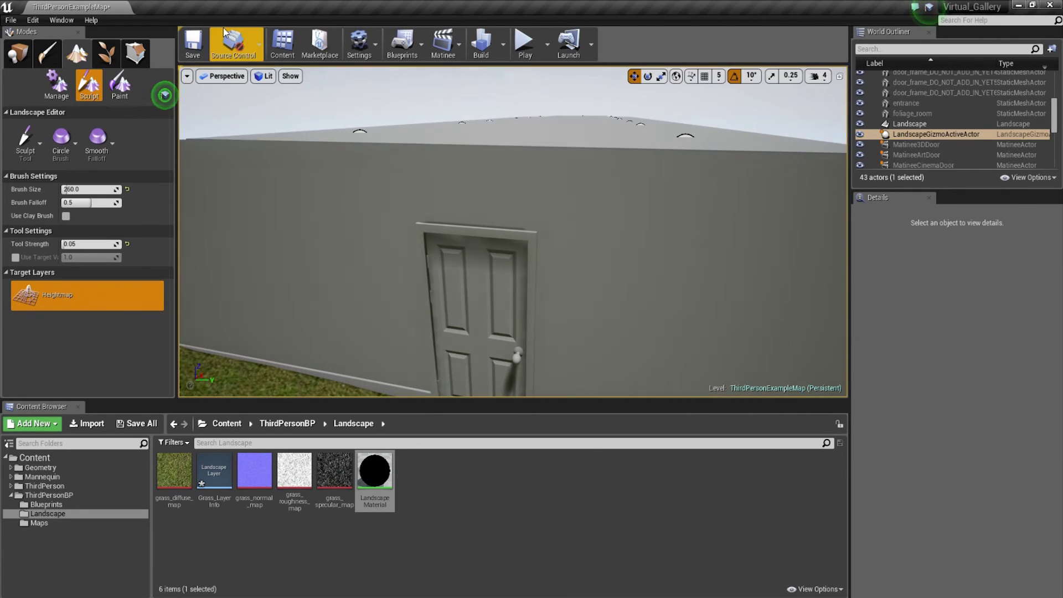
{"action": "left_click", "coordinate": [18, 53]}
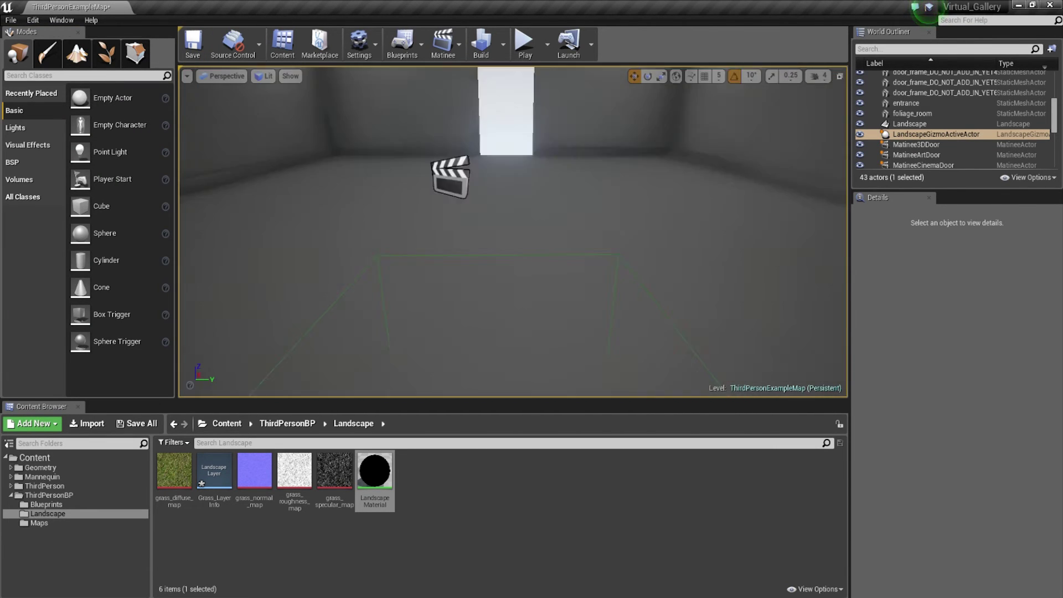
Move the ThirdPersonCharacter so that it stands in front of the foliage room's door
{"action": "left_click_drag", "start_coordinate": [346, 222], "coordinate": [346, 276]}
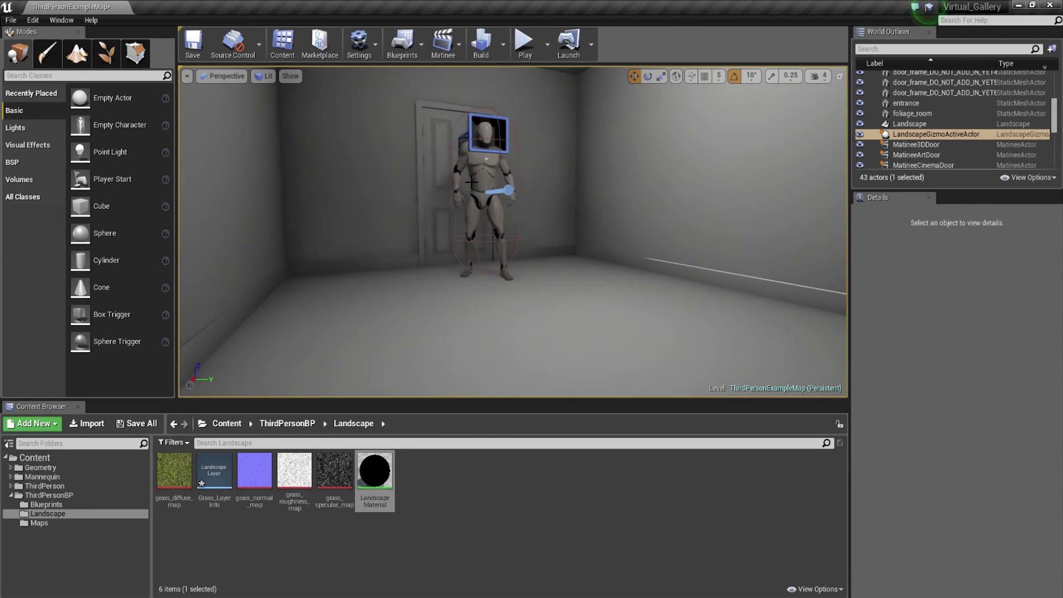
{"action": "left_click", "coordinate": [482, 227]}
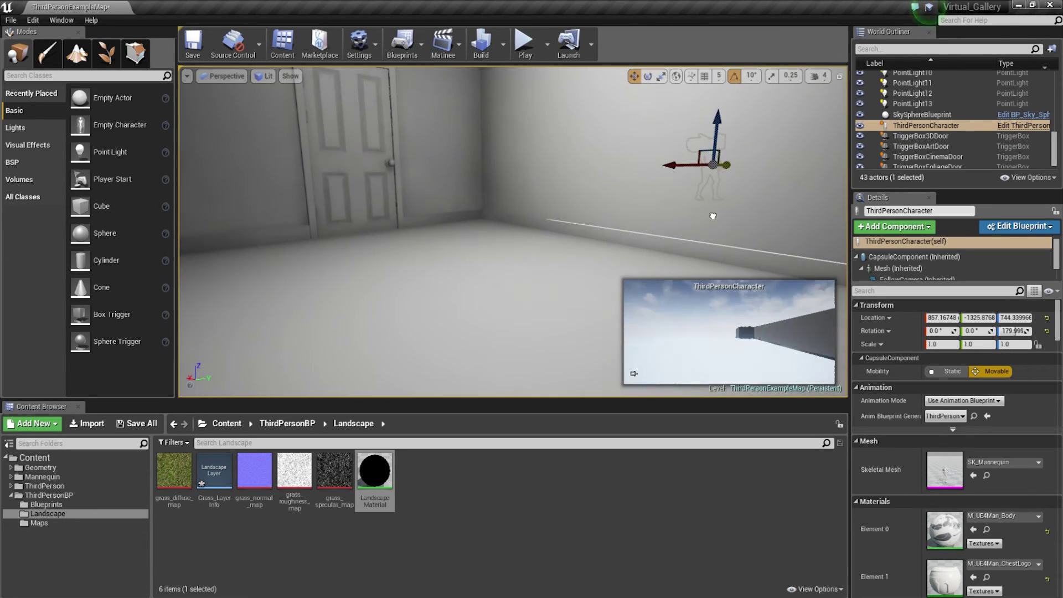
{"action": "key", "text": "ctrl+z"}
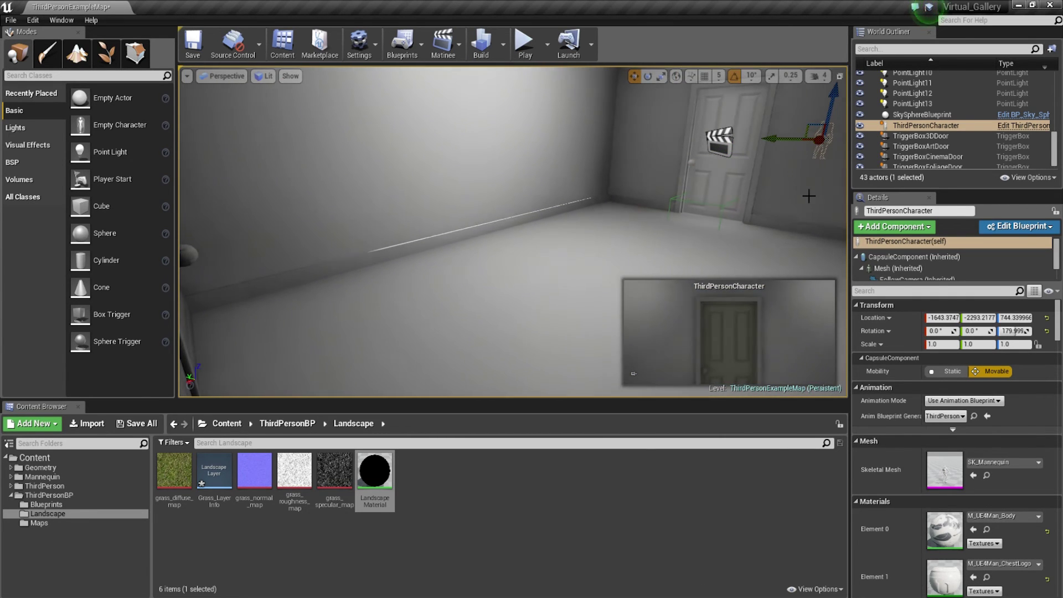
Play-test the level, walk through the door into the foliage room to inspect the mounds and grass, and end the play session
{"action": "left_click", "coordinate": [526, 50]}
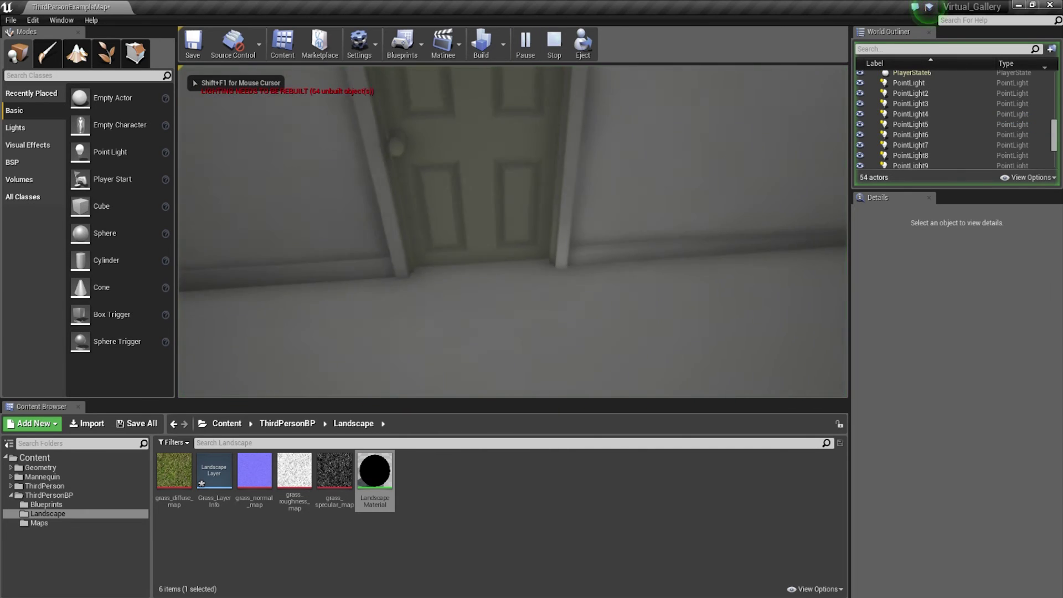
{"action": "key", "text": "s"}
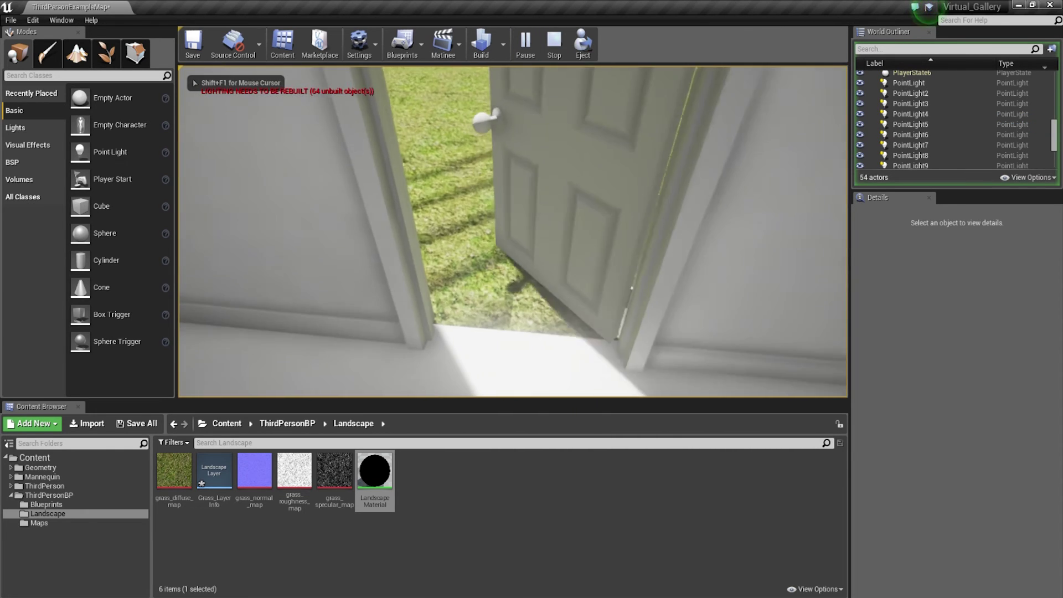
{"action": "key", "text": "w"}
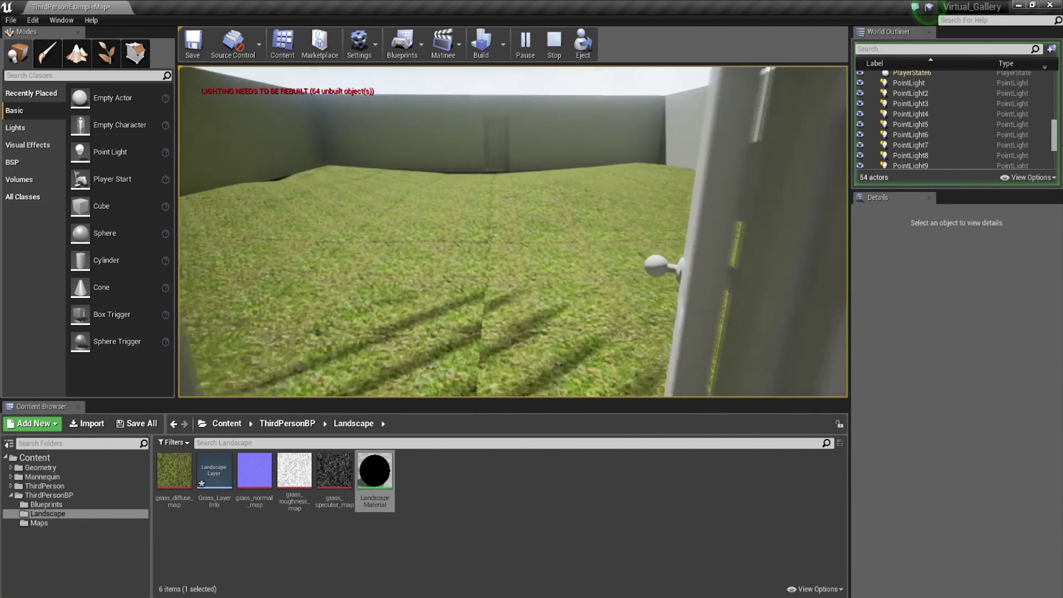
{"action": "key", "text": "w"}
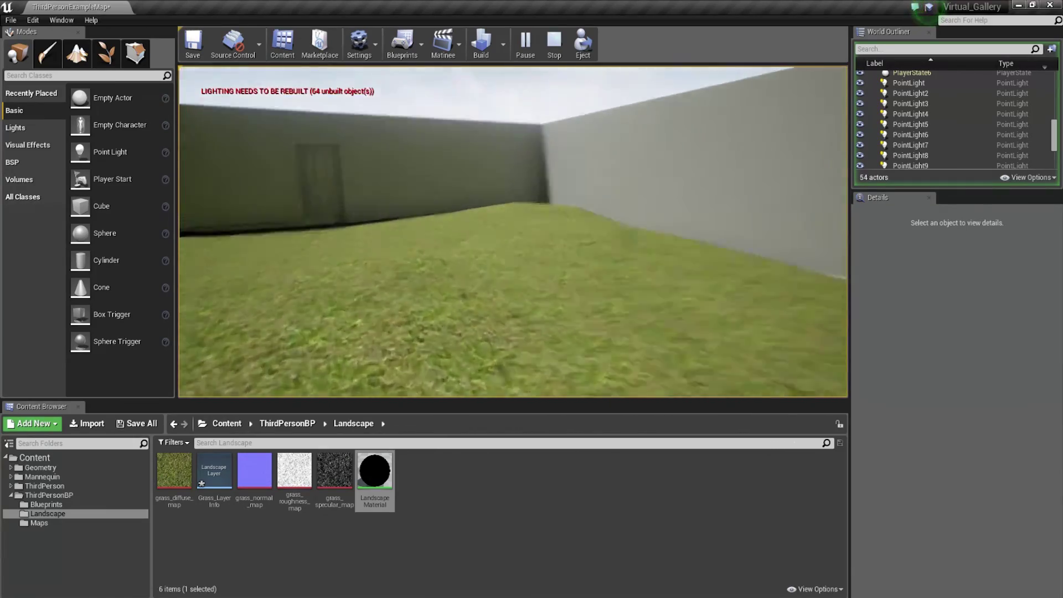
{"action": "key", "text": "w"}
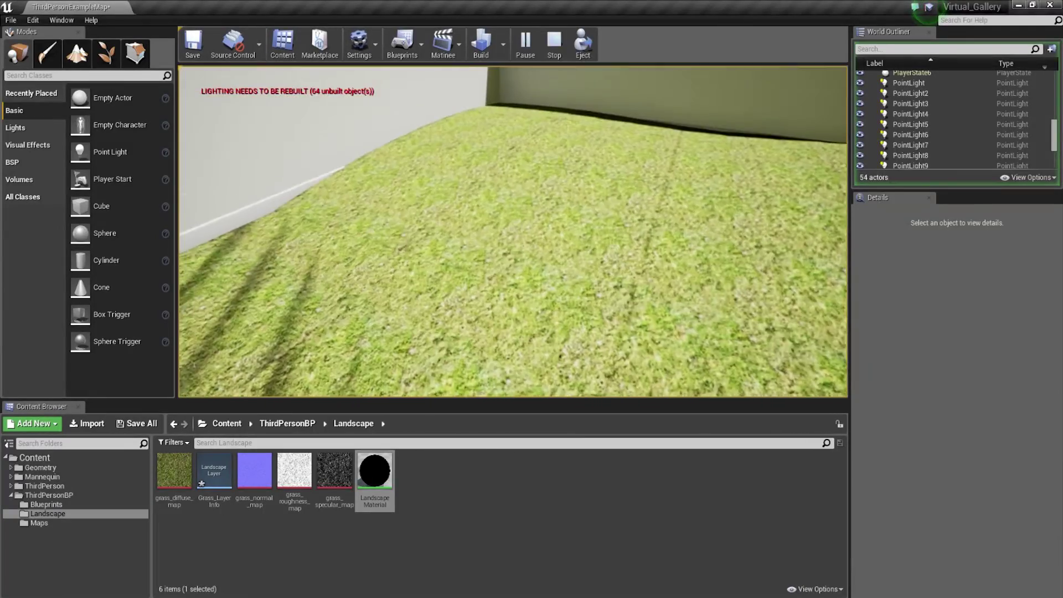
{"action": "key", "text": "Escape"}
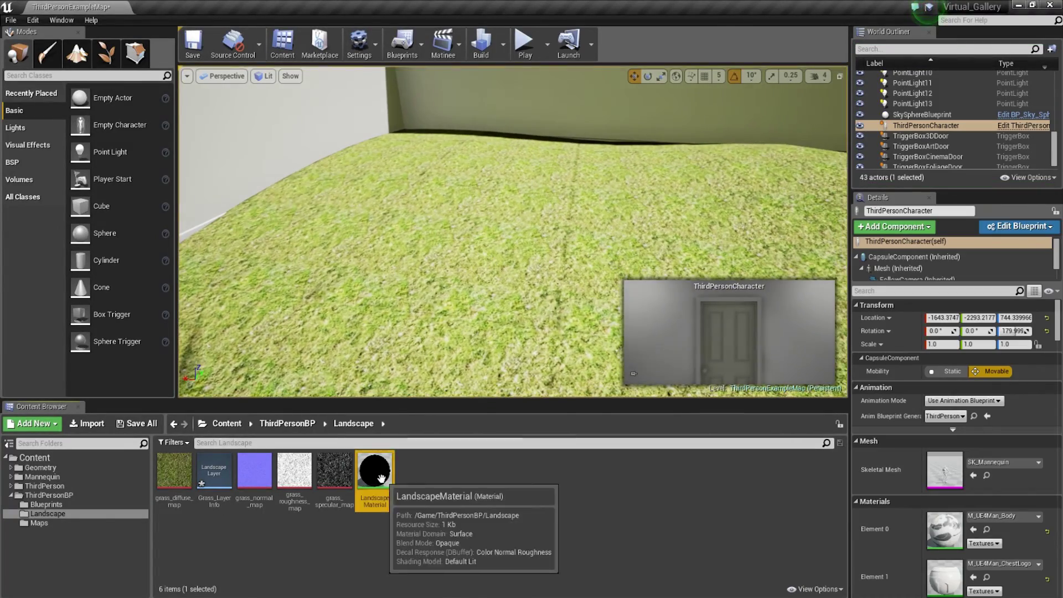
In LandscapeMaterial, set Const B of the Multiply node behind the landscape coordinates to 0.1
{"action": "double_click", "coordinate": [375, 471]}
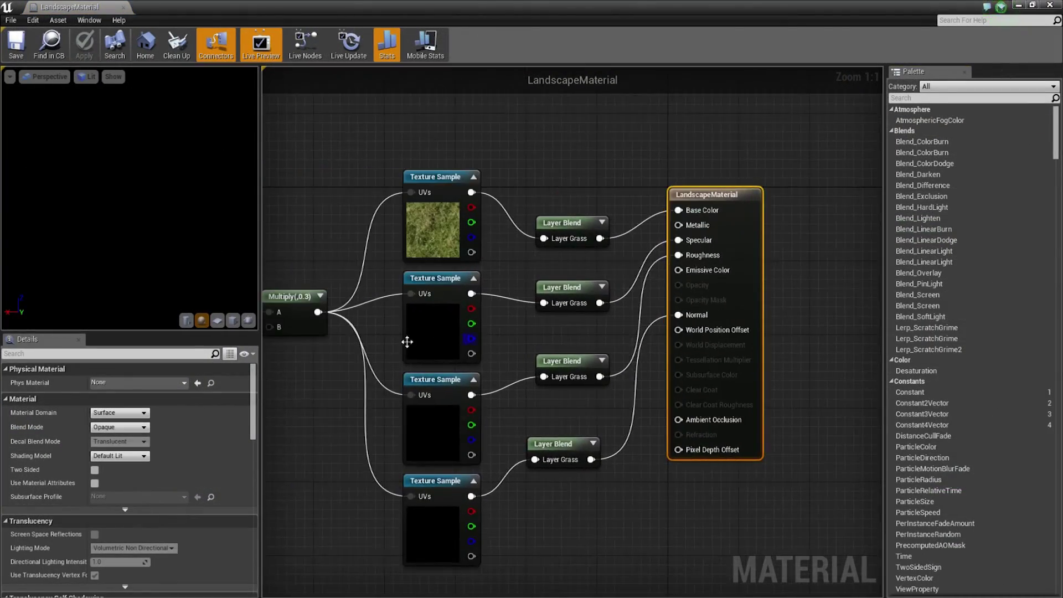
{"action": "left_click", "coordinate": [472, 288]}
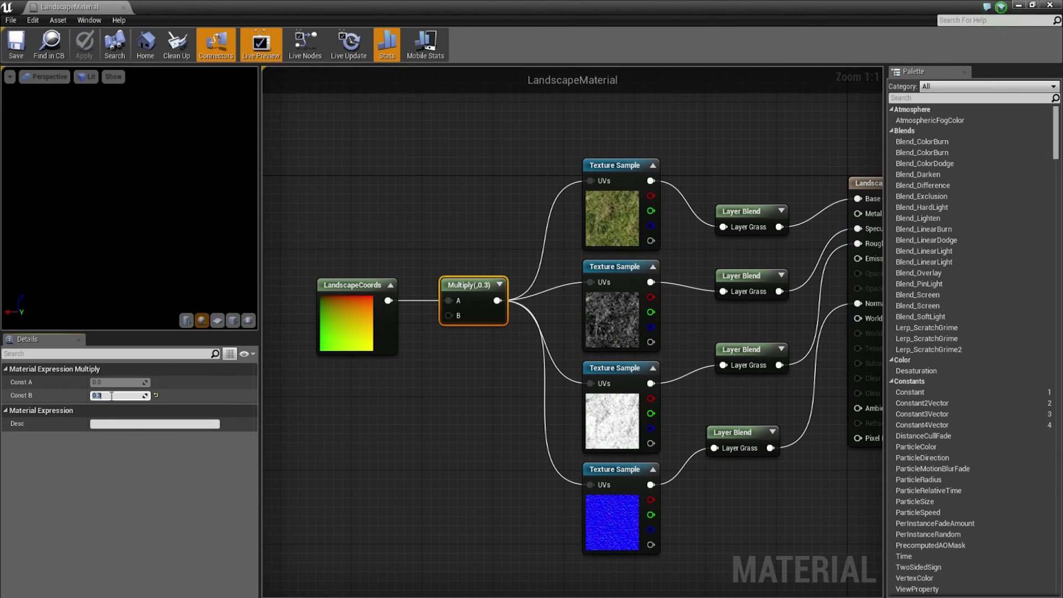
{"action": "left_click", "coordinate": [117, 399]}
{"action": "type", "text": "0.2"}
{"action": "key", "text": "BackSpace"}
{"action": "type", "text": "1"}
{"action": "key", "text": "Return"}
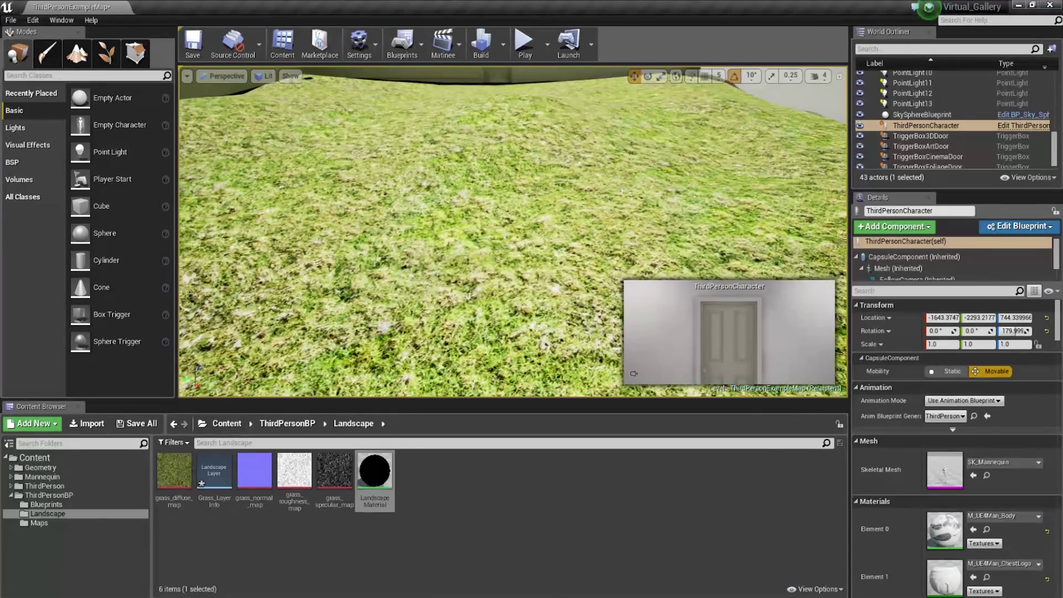
Play-test the level again and walk through the foliage room to check the grass texture scale
{"action": "mouse_move", "coordinate": [505, 238]}
{"action": "left_mouse_down"}
{"action": "mouse_move", "coordinate": [503, 219]}
{"action": "mouse_move", "coordinate": [493, 244]}
{"action": "left_mouse_up"}
{"action": "left_click", "coordinate": [536, 46]}
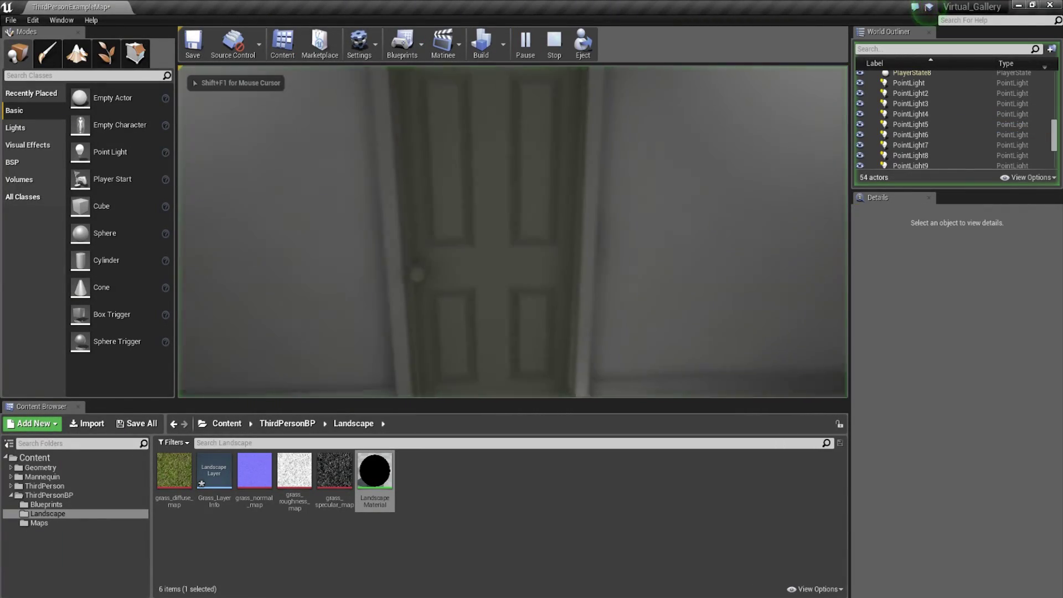
{"action": "key", "text": "w"}
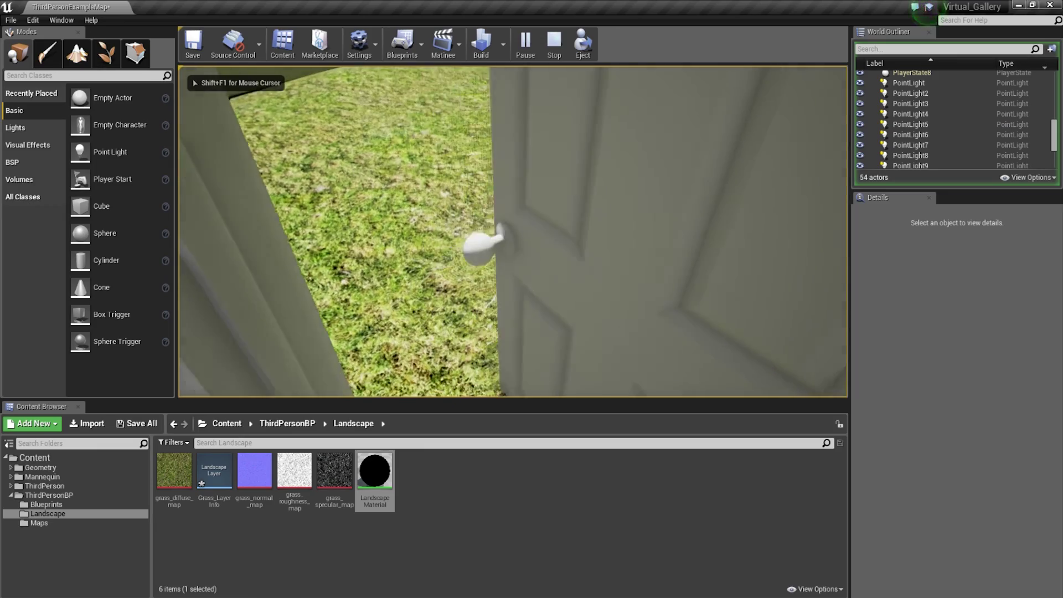
{"action": "key", "text": "w"}
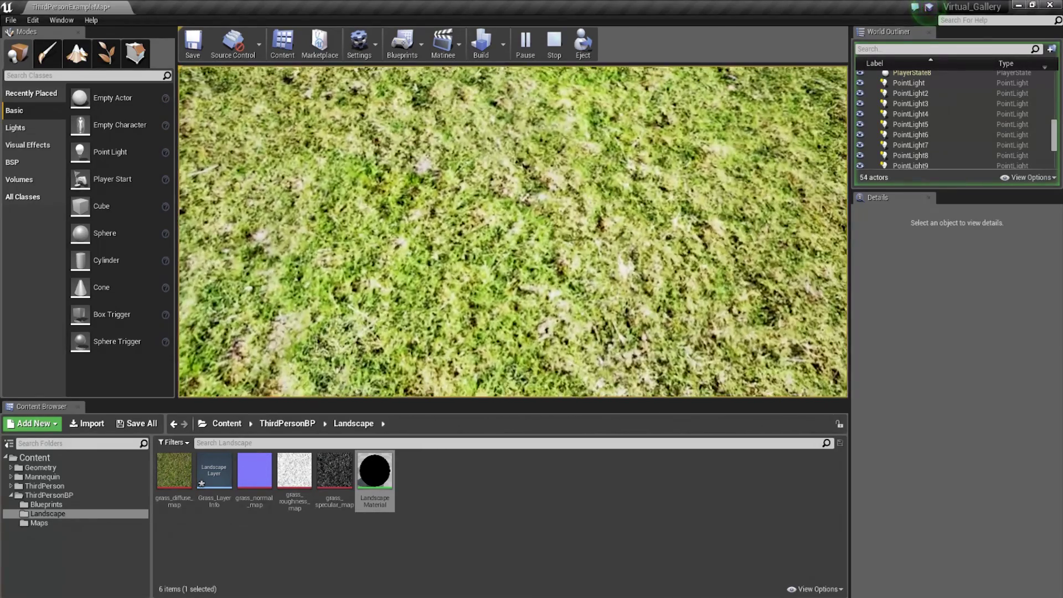
{"action": "key", "text": "w"}
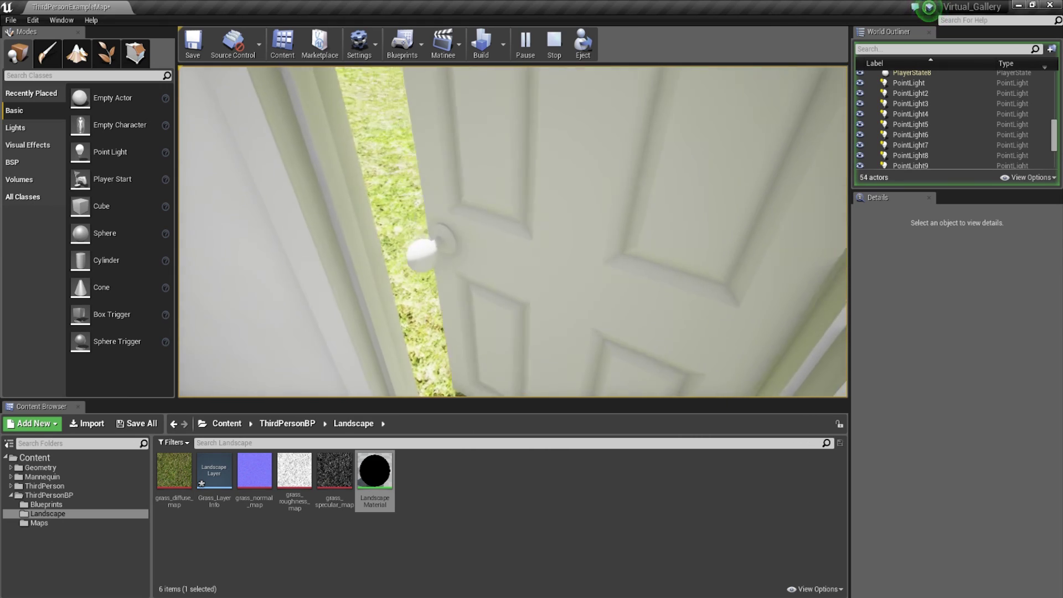
{"action": "key", "text": "w"}
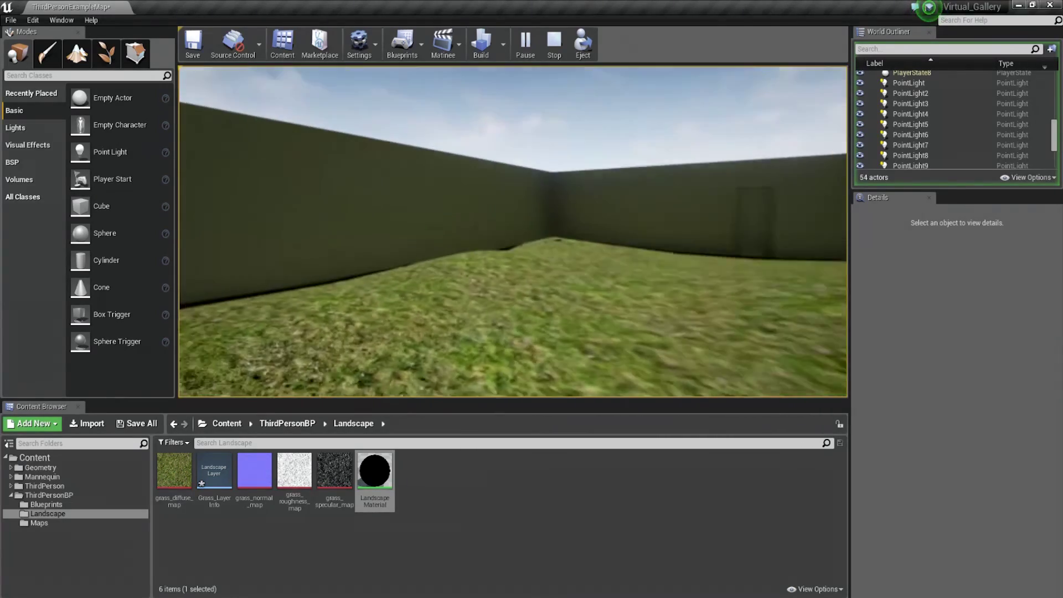